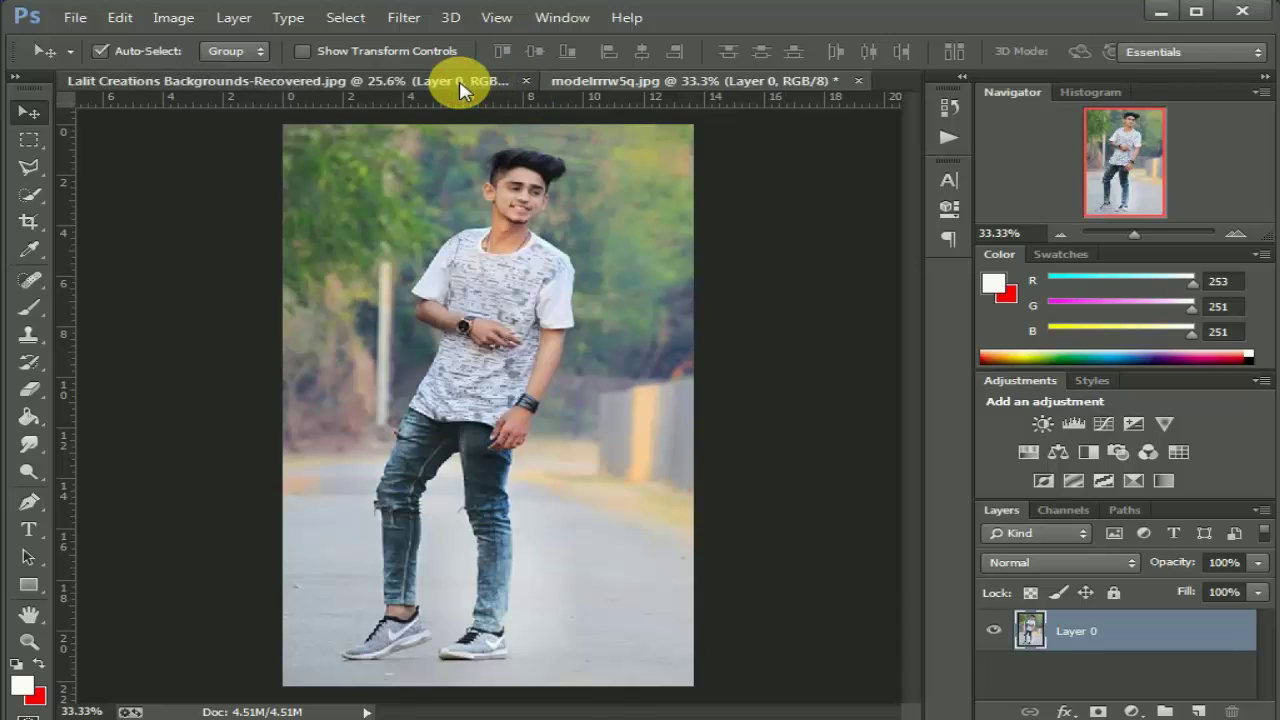
Close the car background document without saving.
click(460, 88)
click(546, 80)
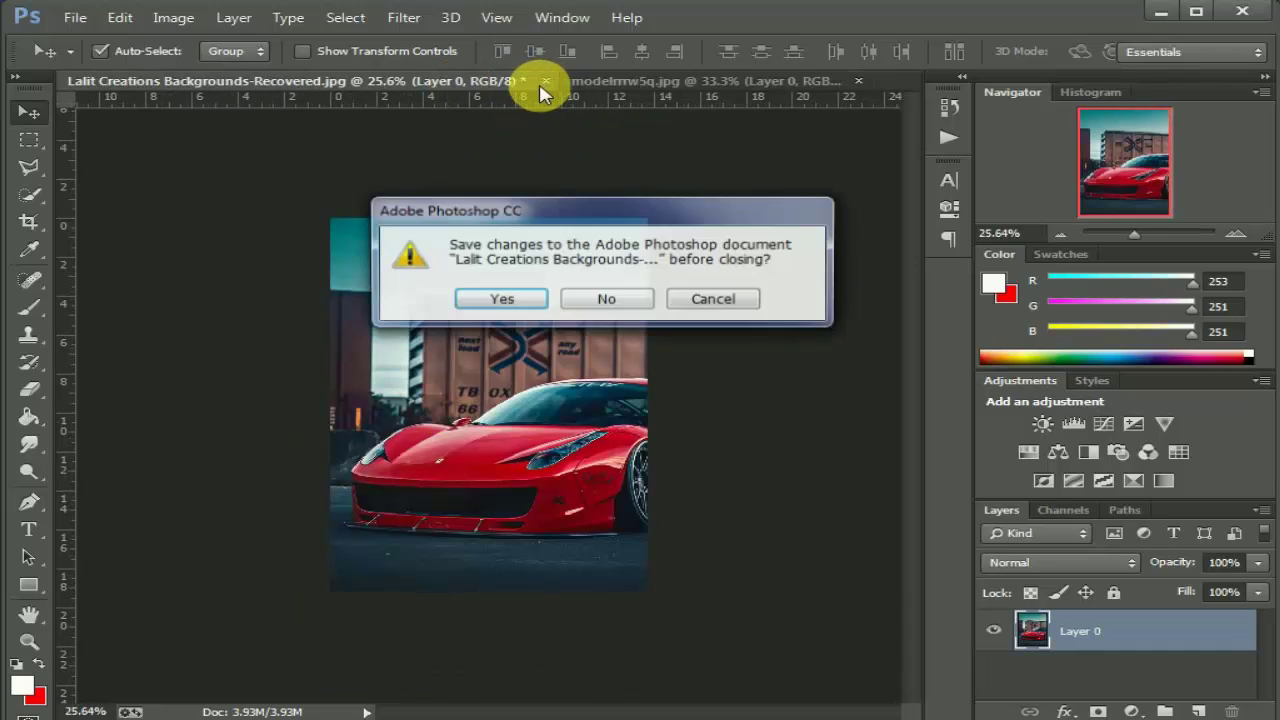
click(597, 296)
Lighten the boy's photo with a Shadows/Highlights shadow amount of 19%.
click(31, 503)
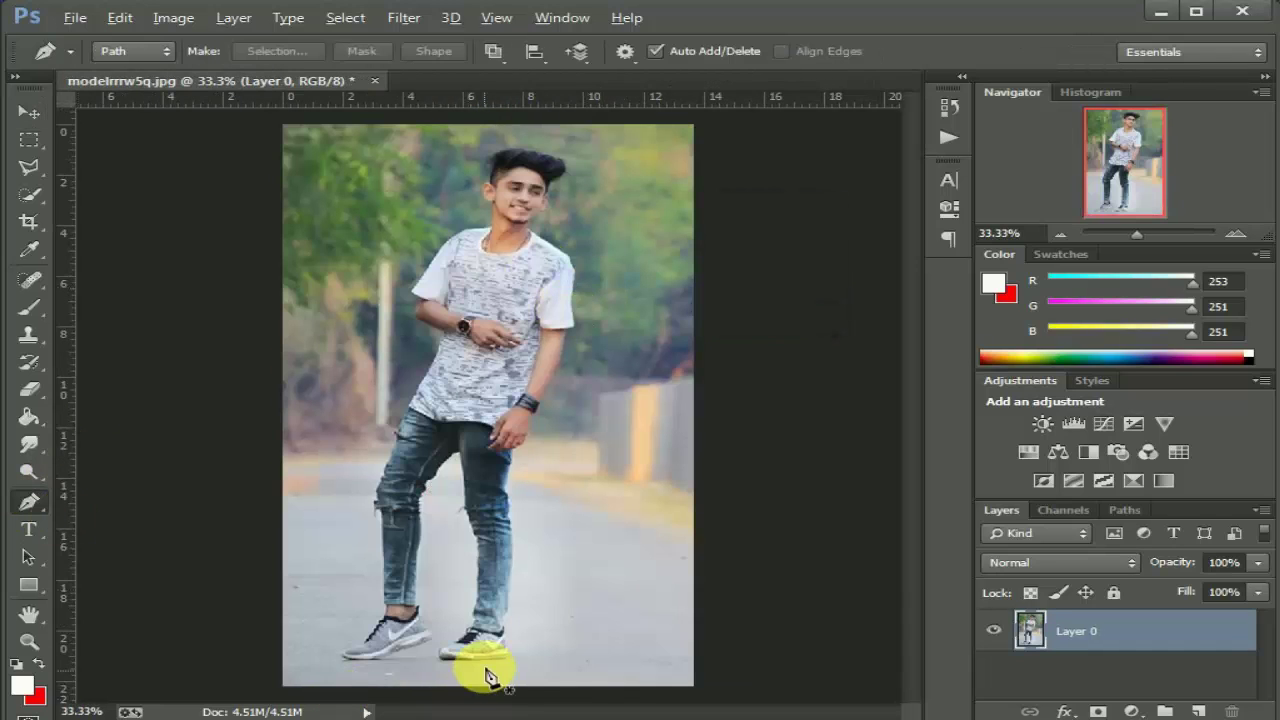
click(185, 20)
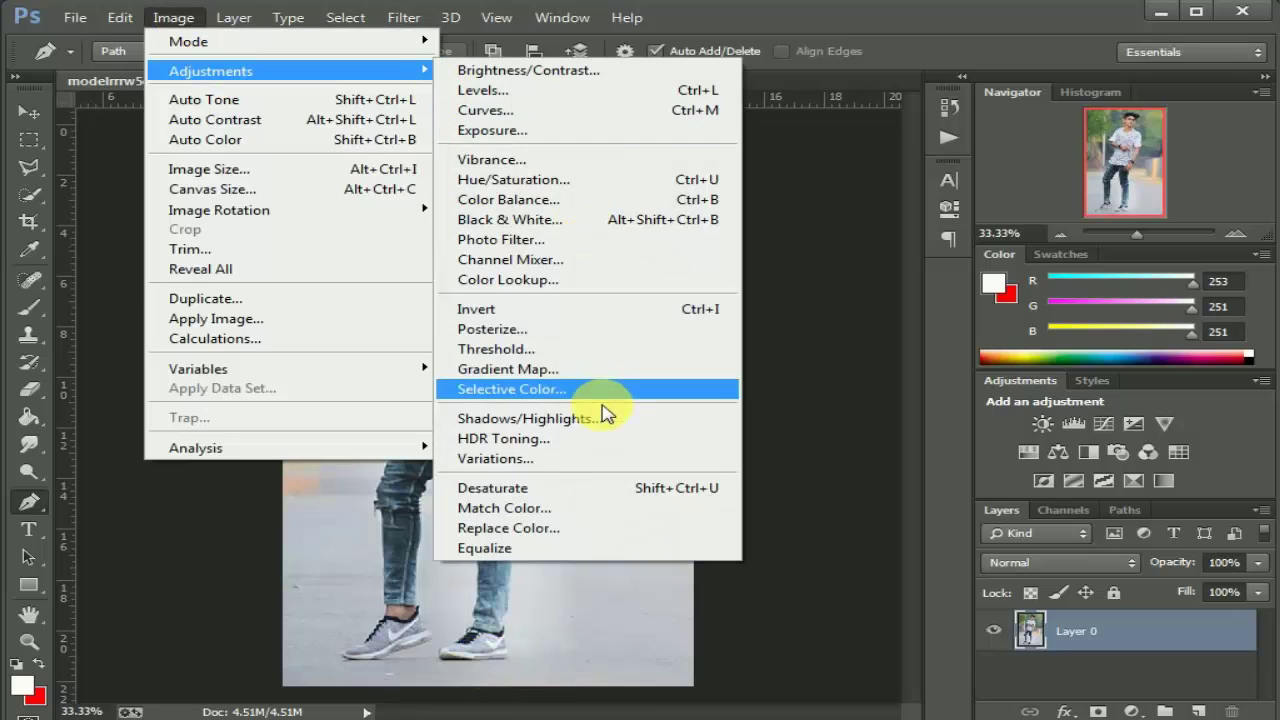
click(590, 417)
drag(801, 280, 781, 284)
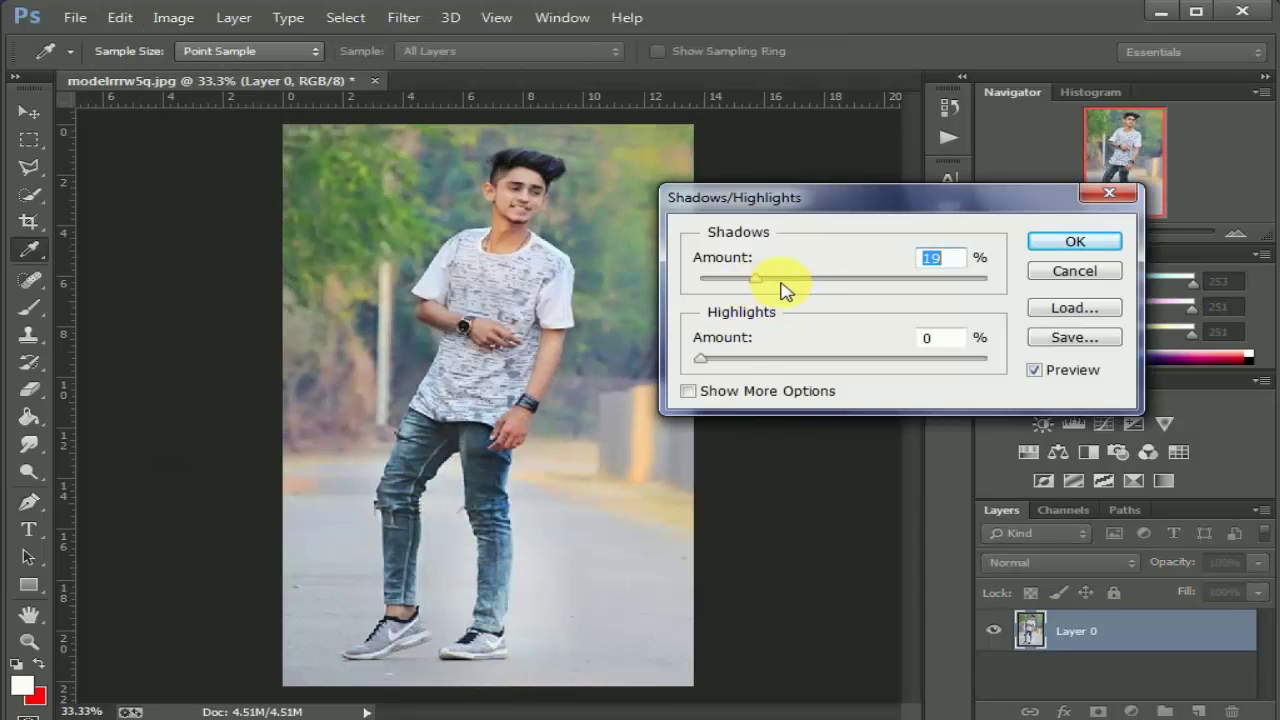
click(1040, 243)
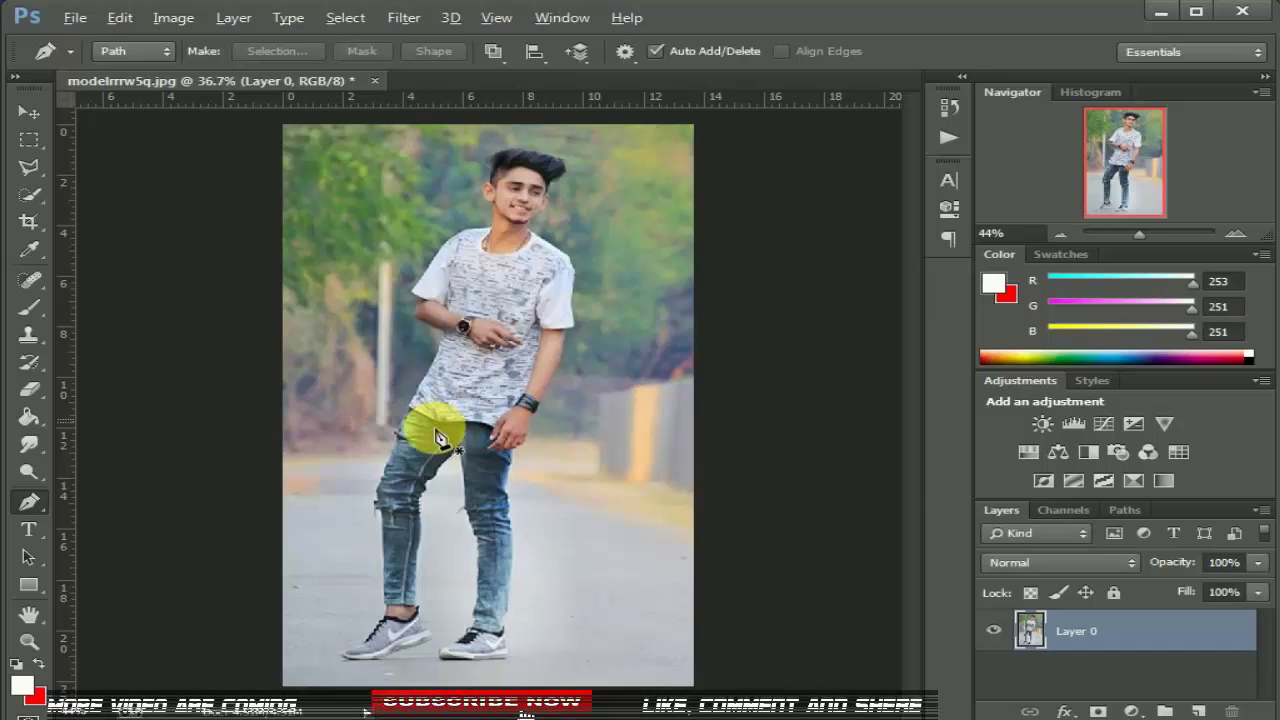
Trace the boy with a pen path, turn it into a selection, and add a layer mask.
scroll(455, 440, up, 2)
click(475, 472)
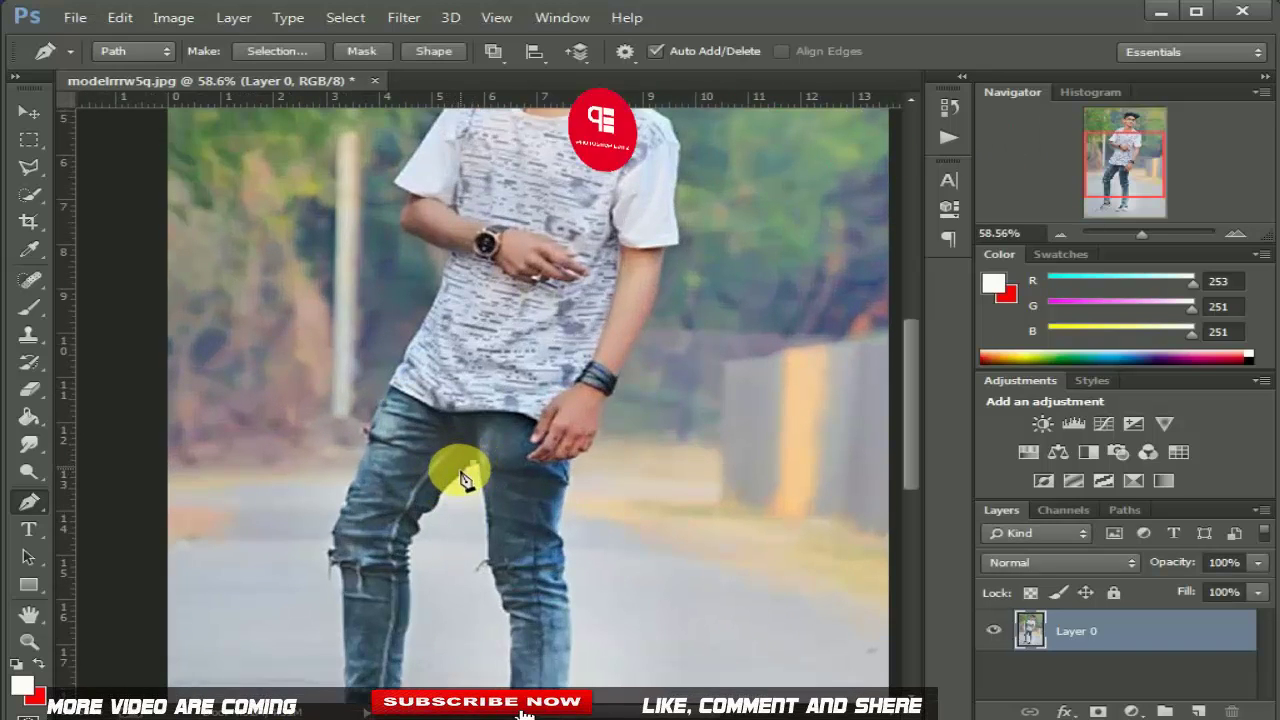
click(418, 512)
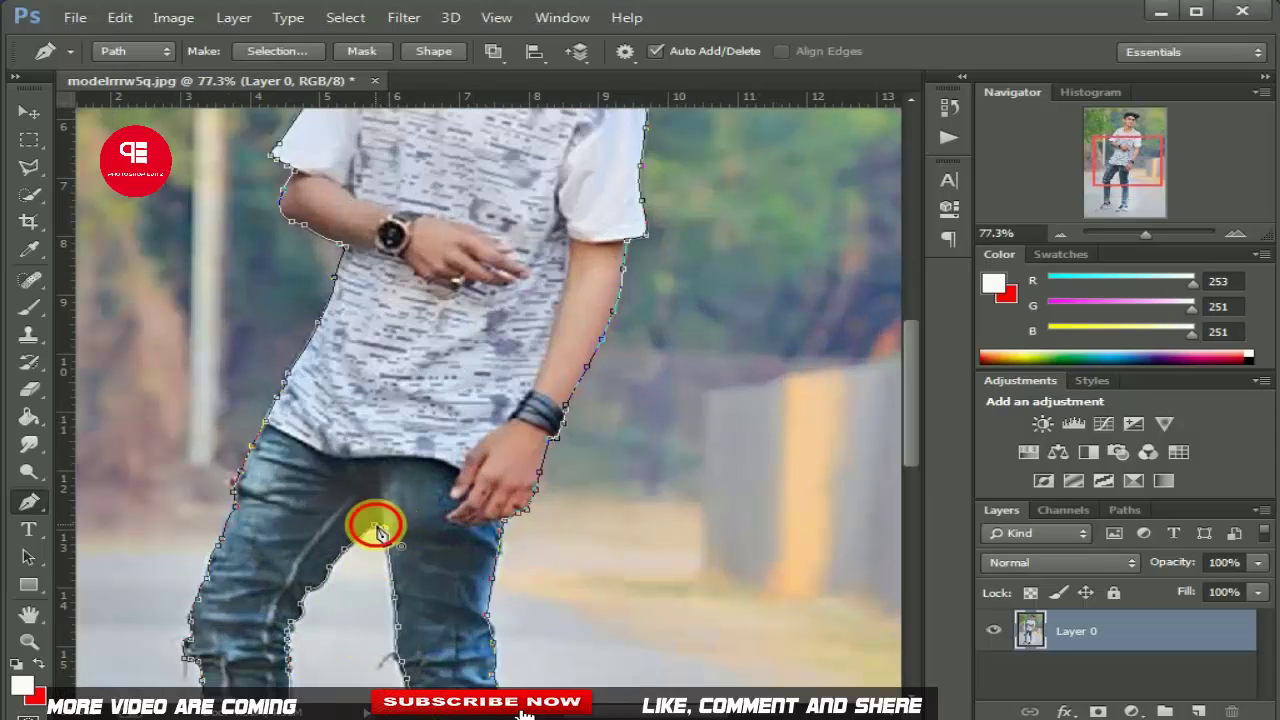
scroll(378, 533, down, 2)
scroll(386, 514, down, 5)
scroll(508, 386, up, 2)
right_click(491, 351)
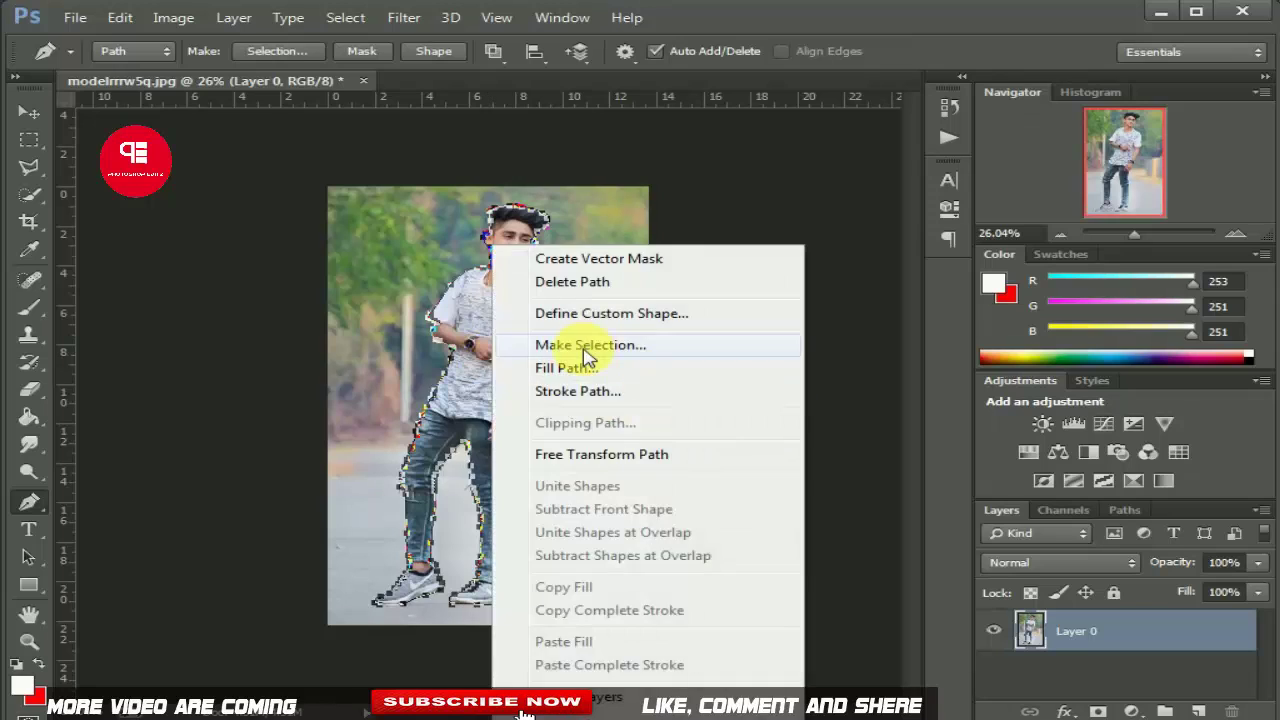
click(586, 350)
click(766, 222)
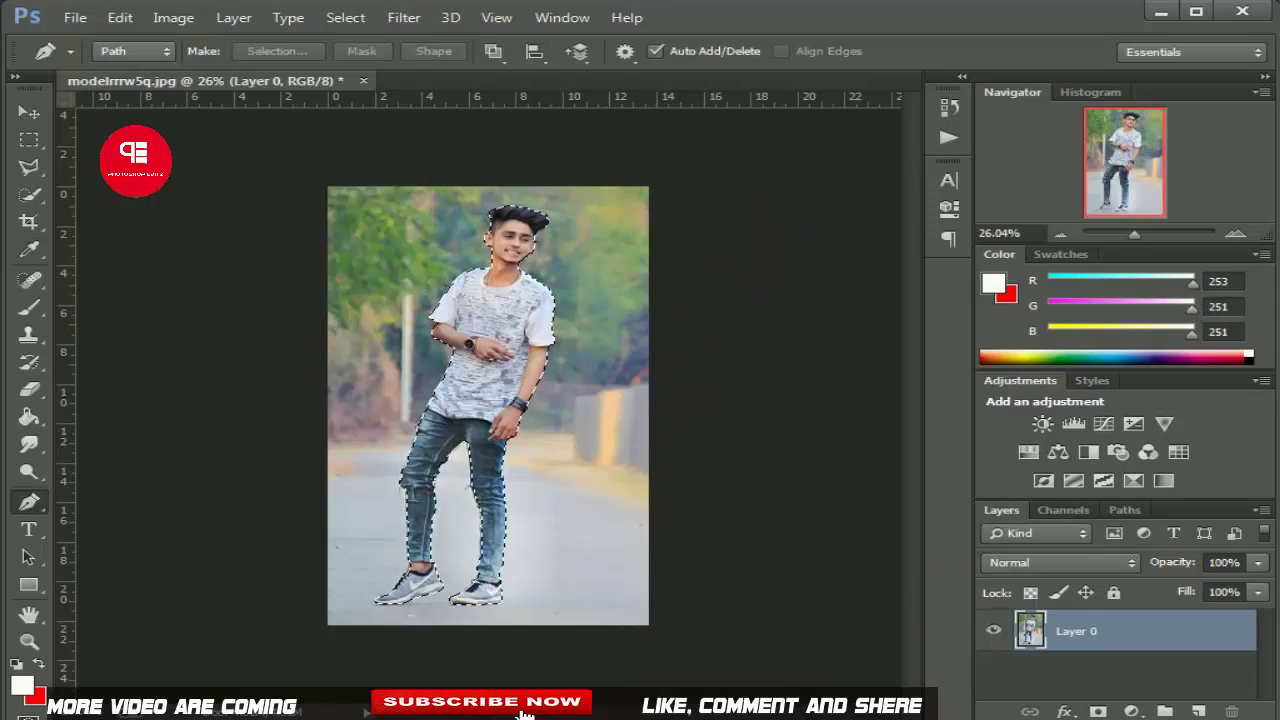
click(1098, 710)
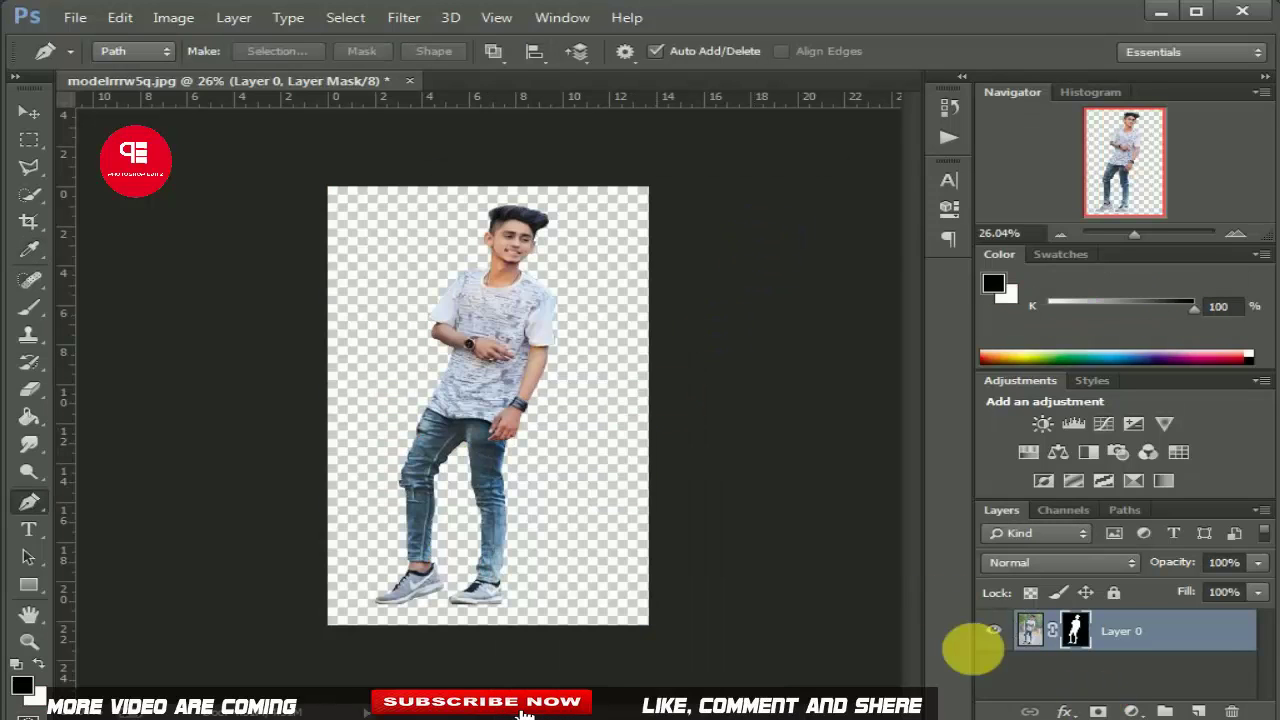
Extend the canvas to the left and above the boy's head with the Crop tool.
click(28, 222)
drag(340, 410, 304, 363)
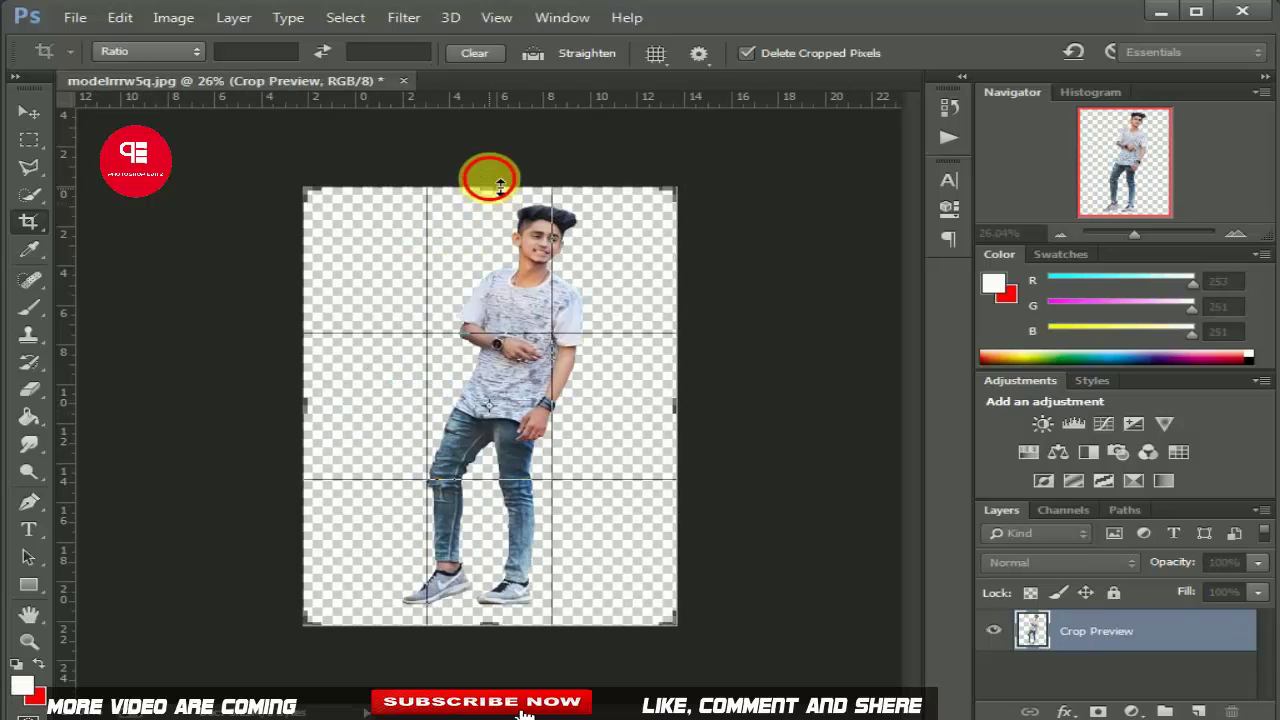
drag(500, 184, 500, 160)
right_click(546, 395)
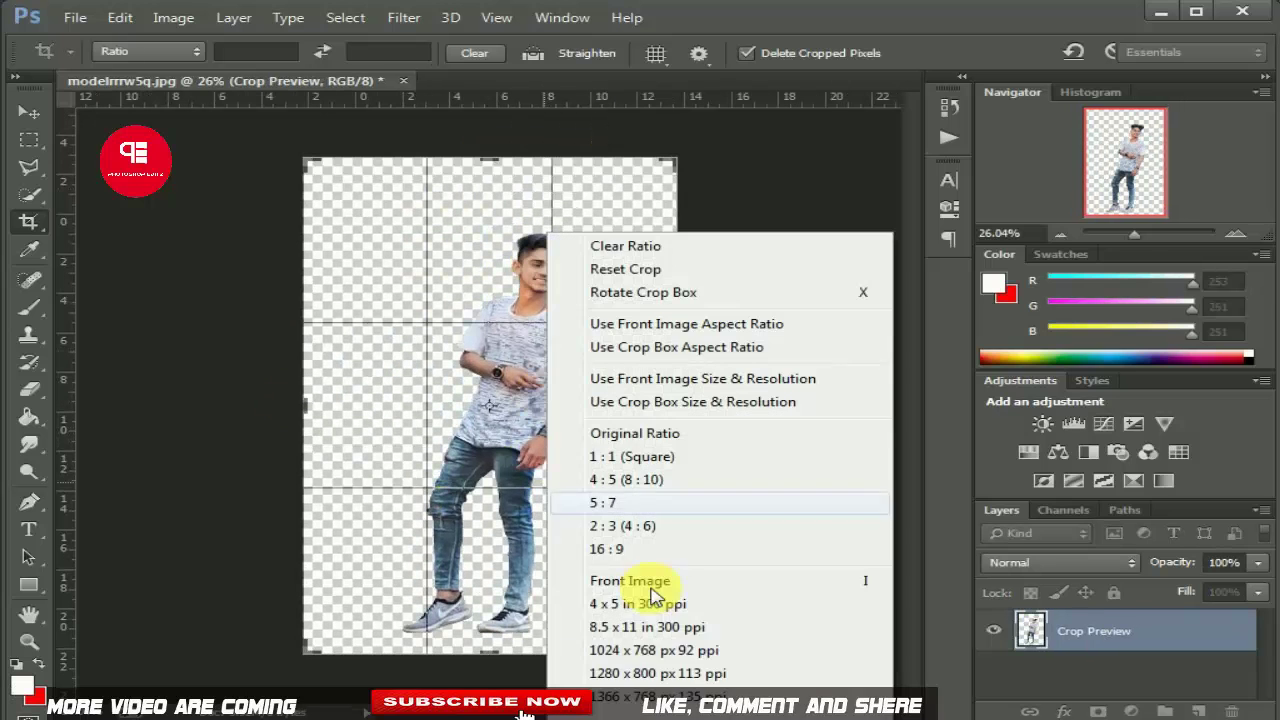
key(Escape)
key(Return)
click(33, 117)
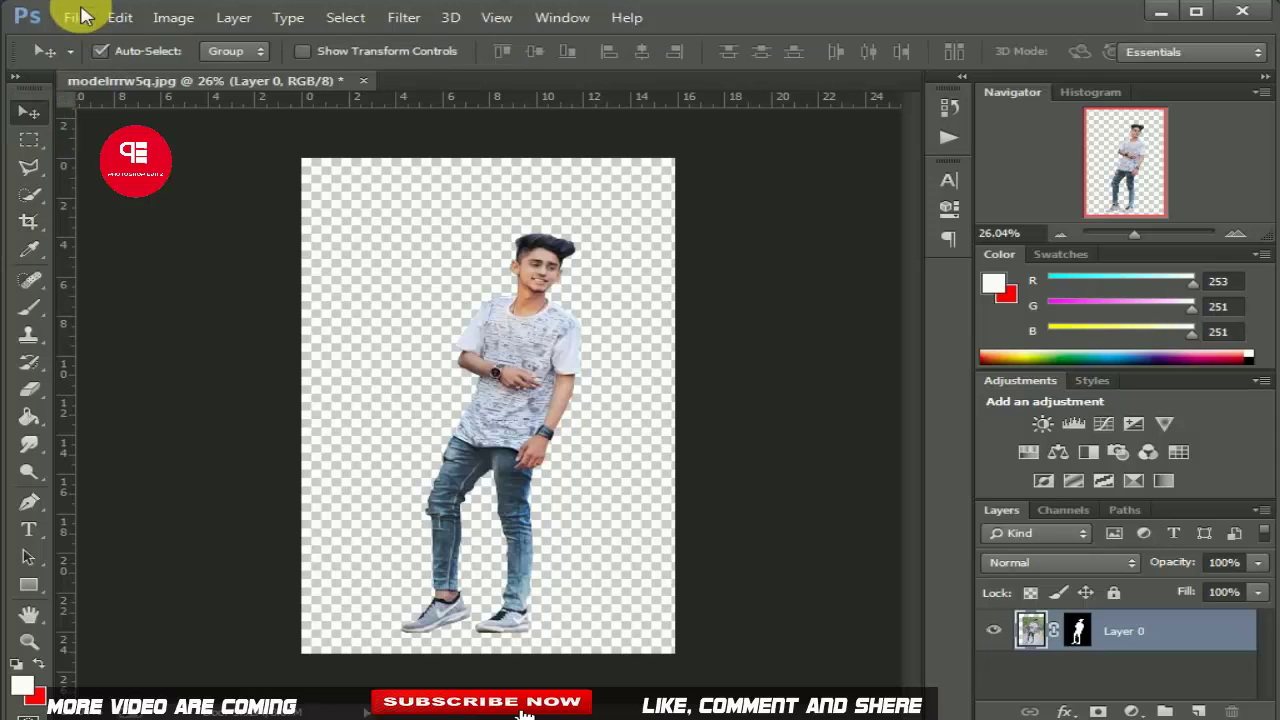
click(75, 17)
Place Embedded the Lalit Creations Backgrounds image from E:\Backround.
click(143, 372)
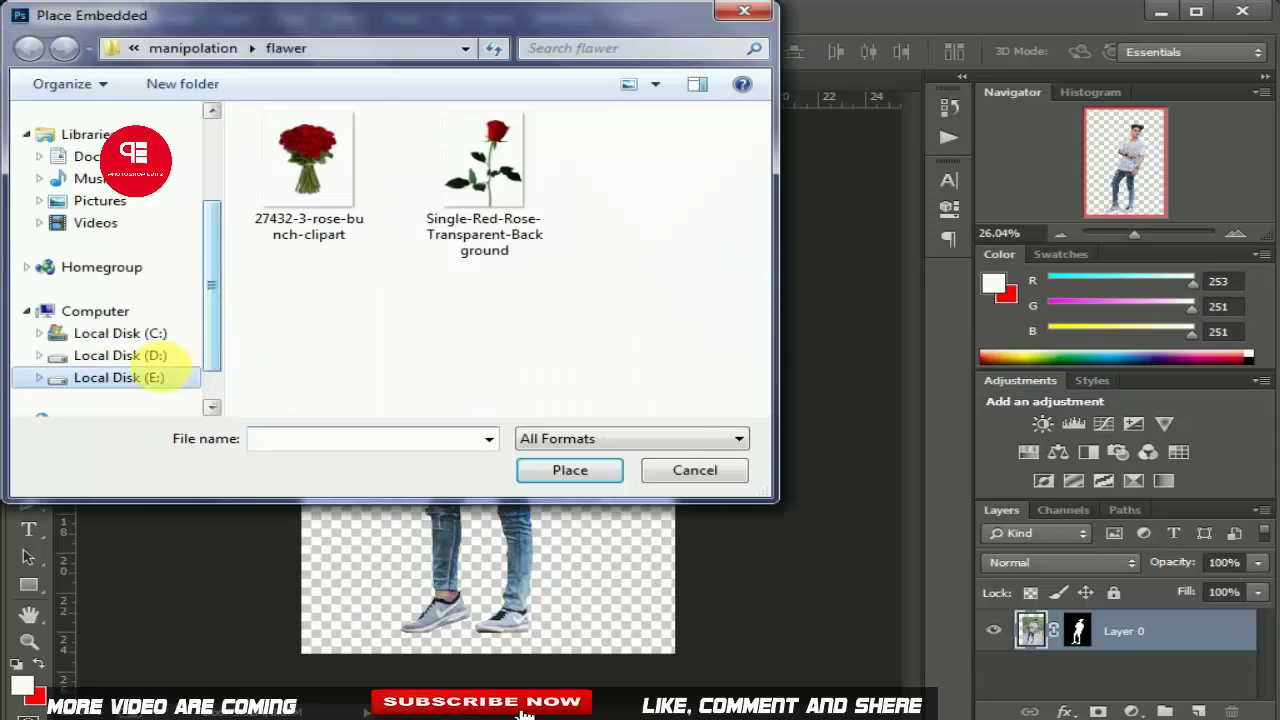
click(150, 376)
double_click(288, 168)
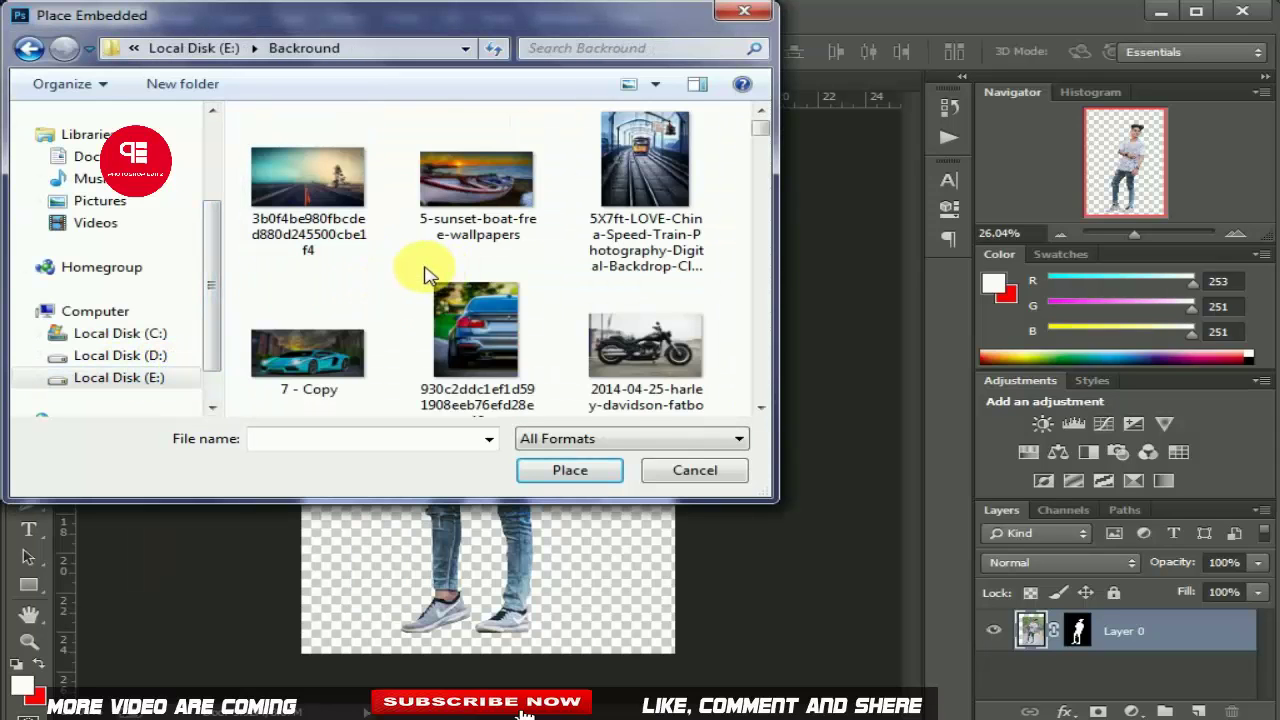
scroll(428, 271, down, 3)
scroll(400, 274, down, 3)
scroll(375, 277, down, 3)
scroll(395, 277, down, 3)
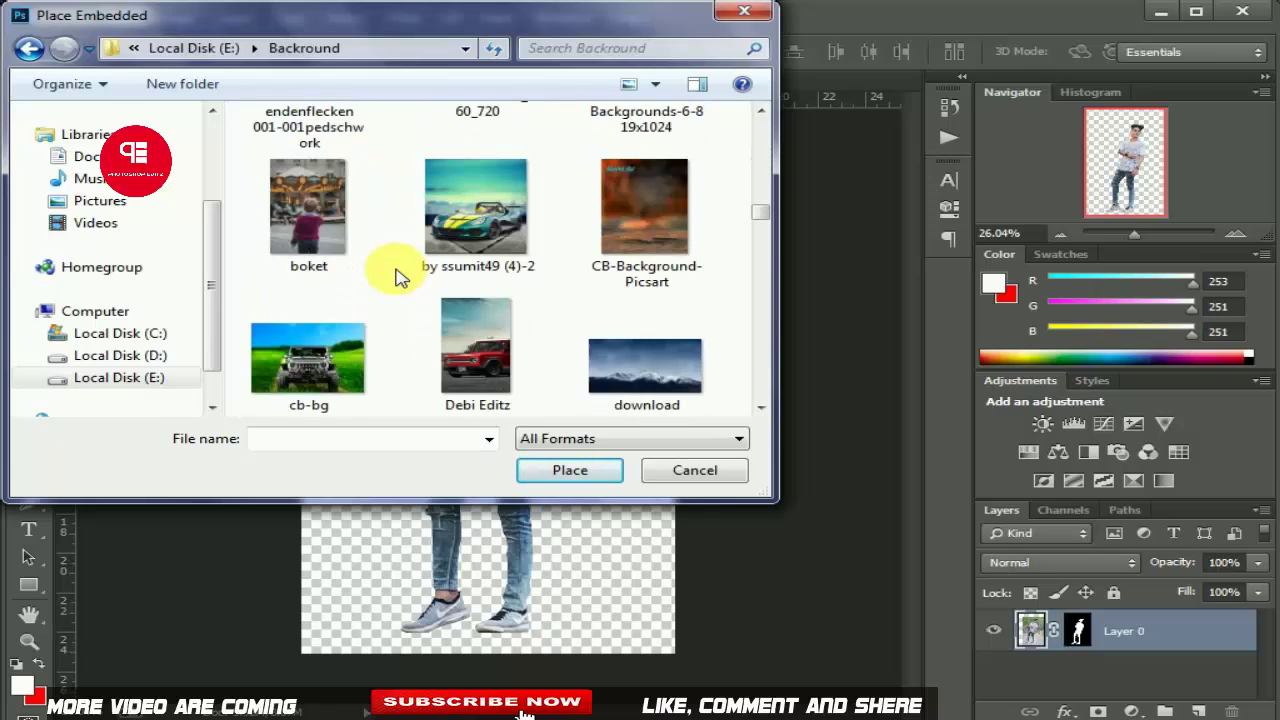
scroll(391, 271, down, 3)
scroll(405, 278, down, 3)
scroll(412, 282, down, 3)
scroll(410, 285, down, 3)
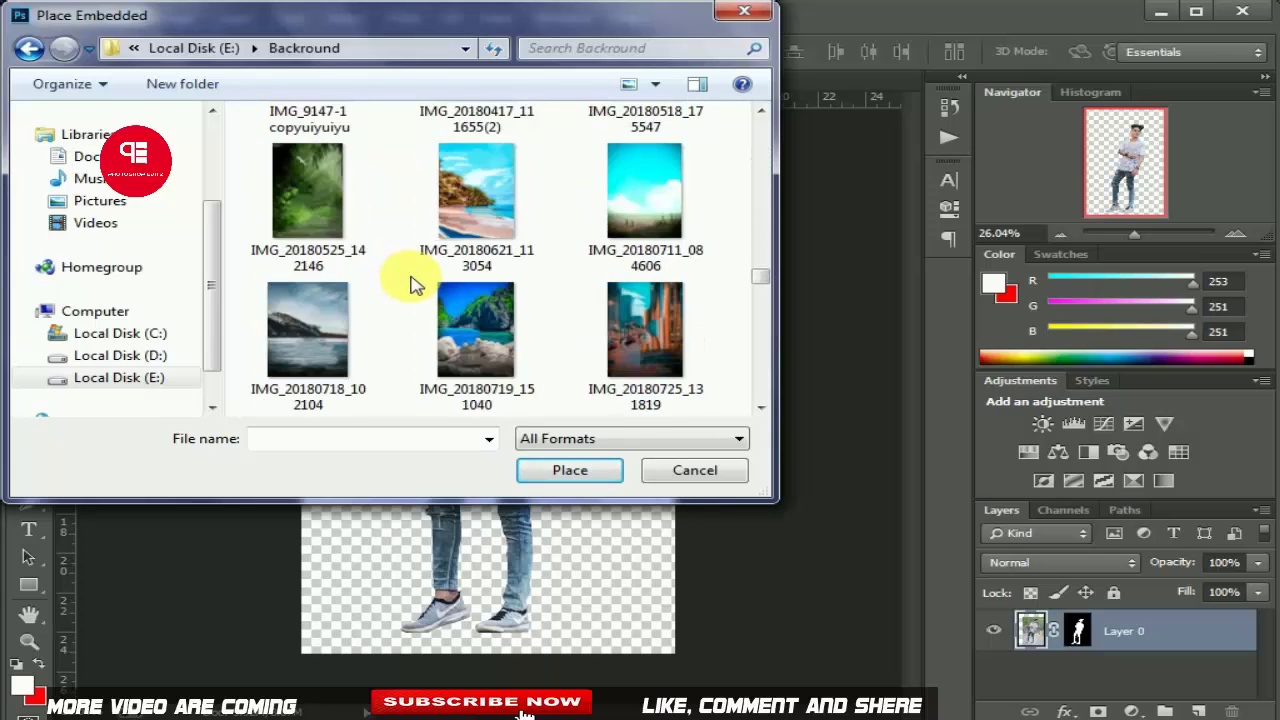
scroll(417, 280, down, 3)
scroll(420, 271, down, 3)
scroll(423, 274, down, 3)
scroll(423, 272, up, 3)
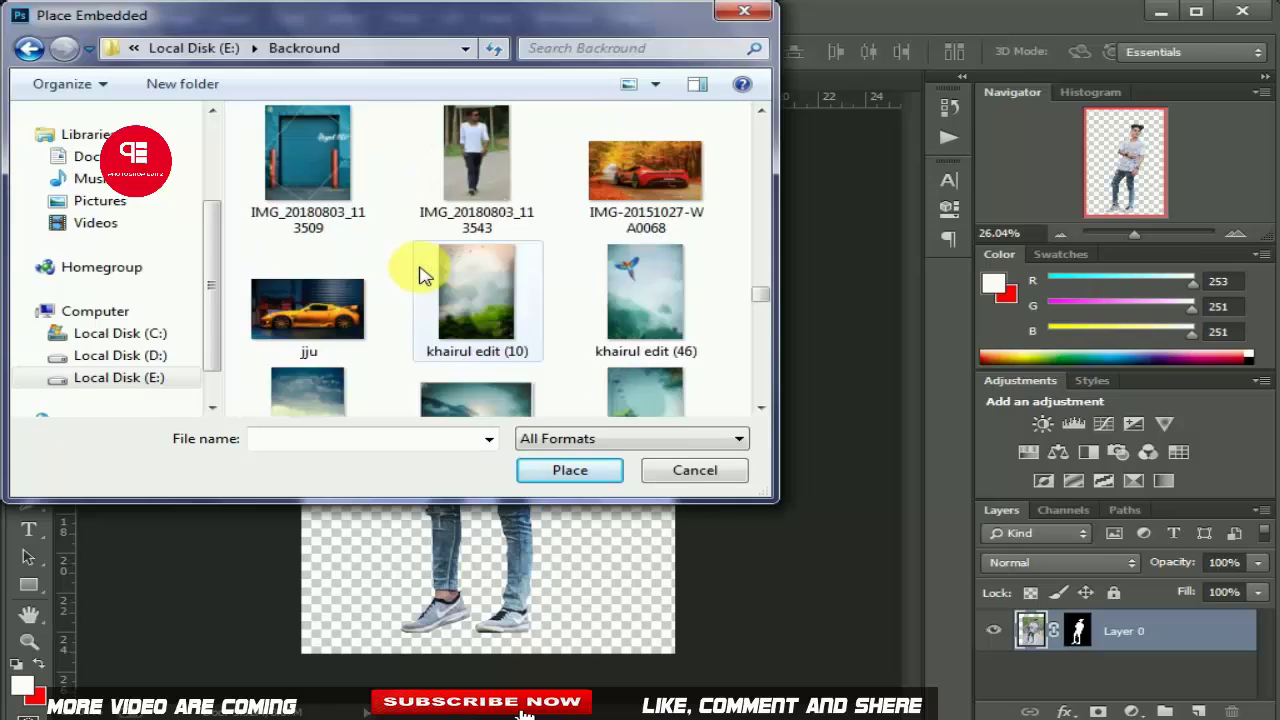
scroll(423, 272, down, 5)
scroll(423, 272, down, 3)
double_click(476, 318)
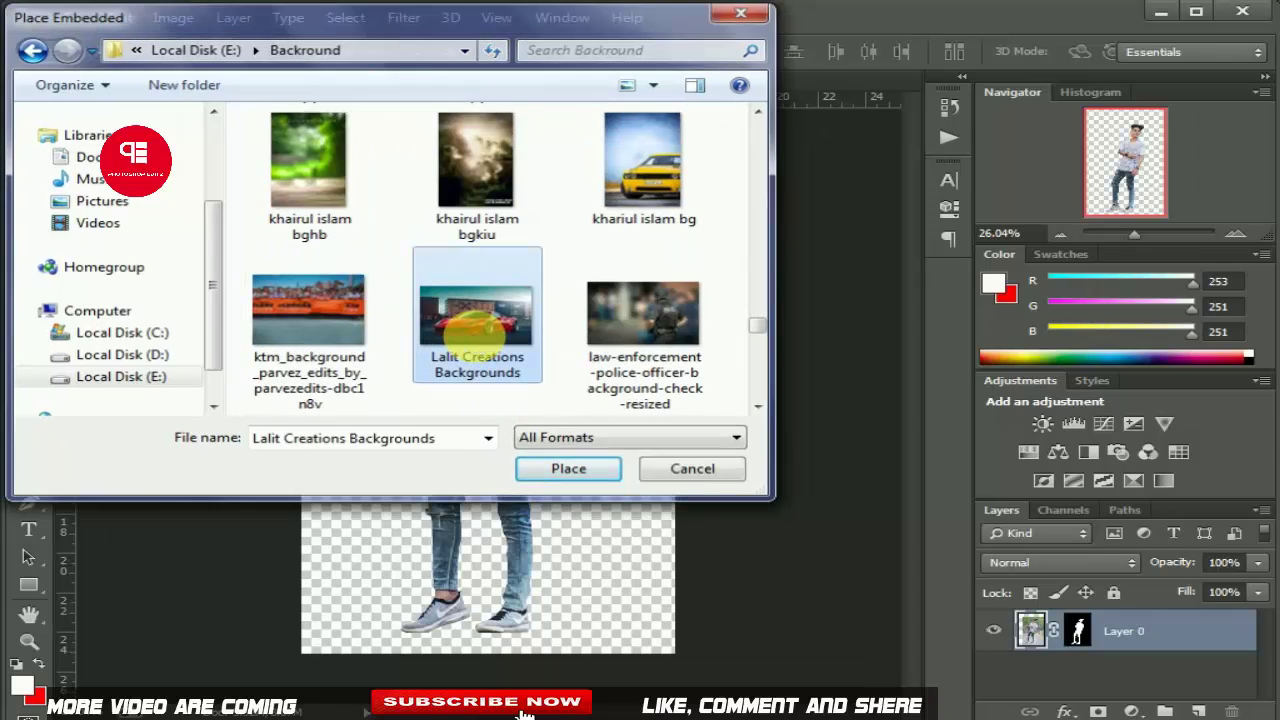
Stretch the car image to cover the whole canvas and commit the transform.
drag(477, 310, 491, 157)
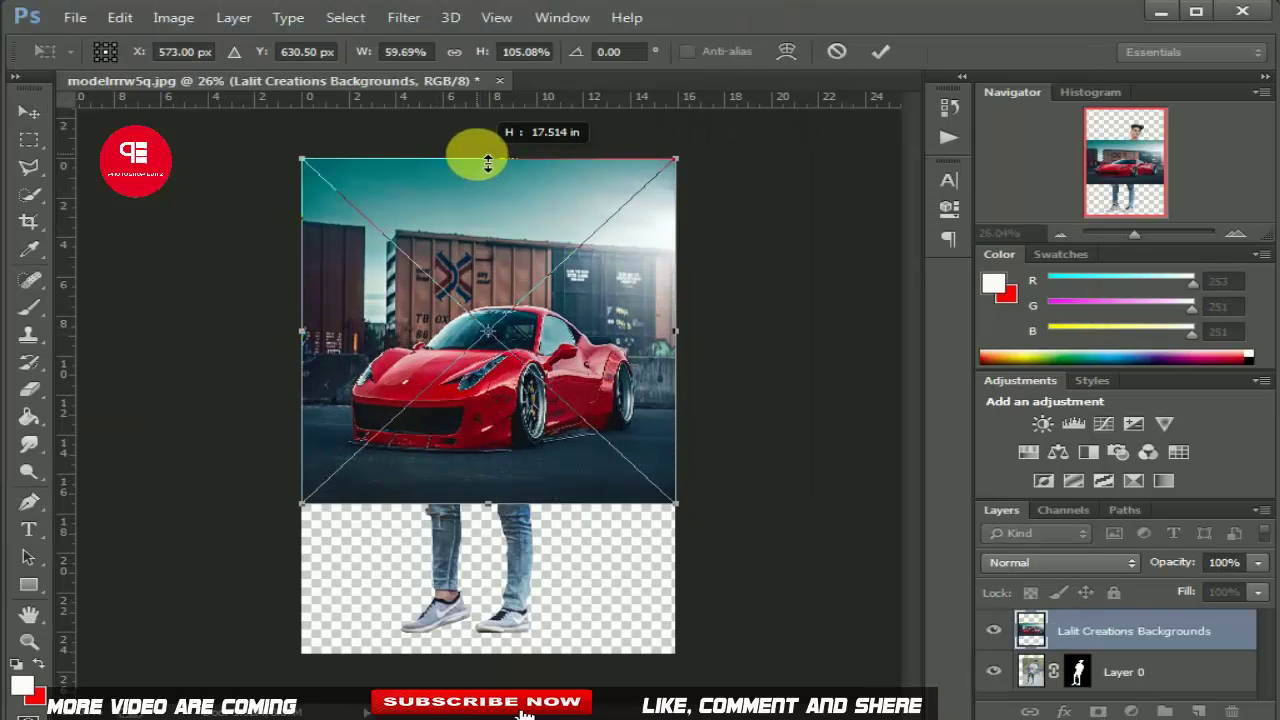
drag(509, 519, 491, 654)
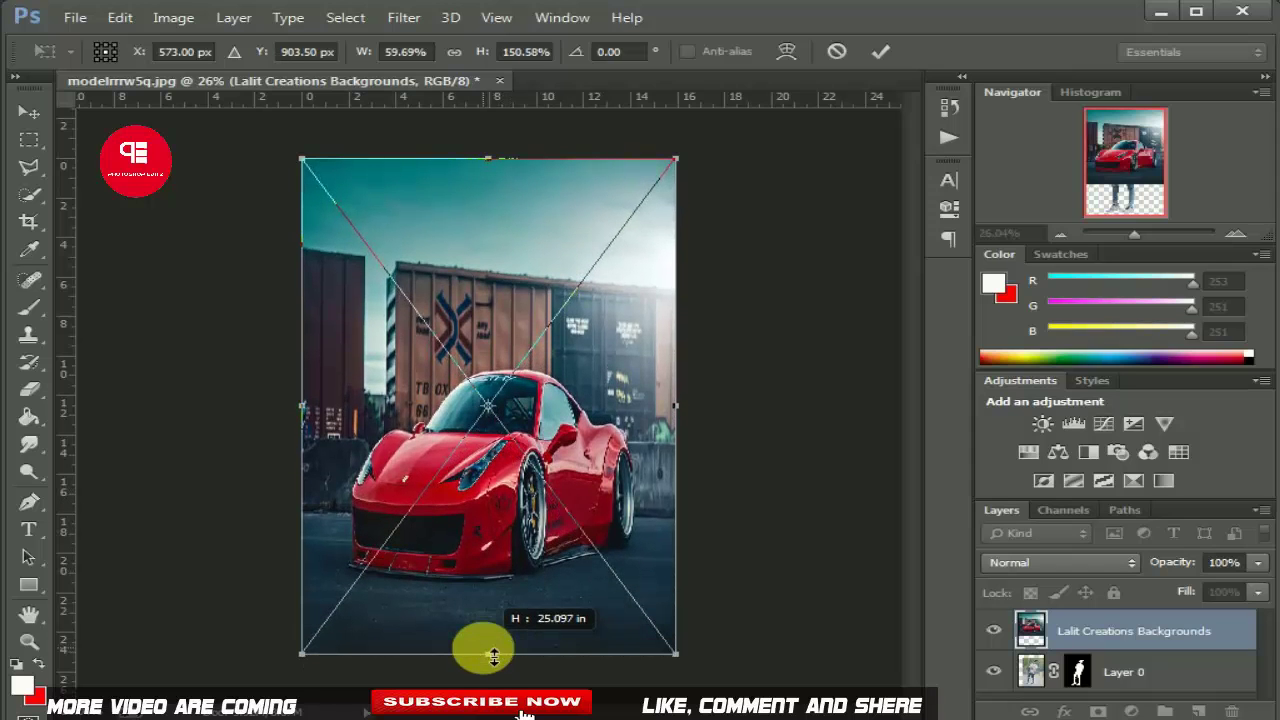
drag(676, 405, 823, 406)
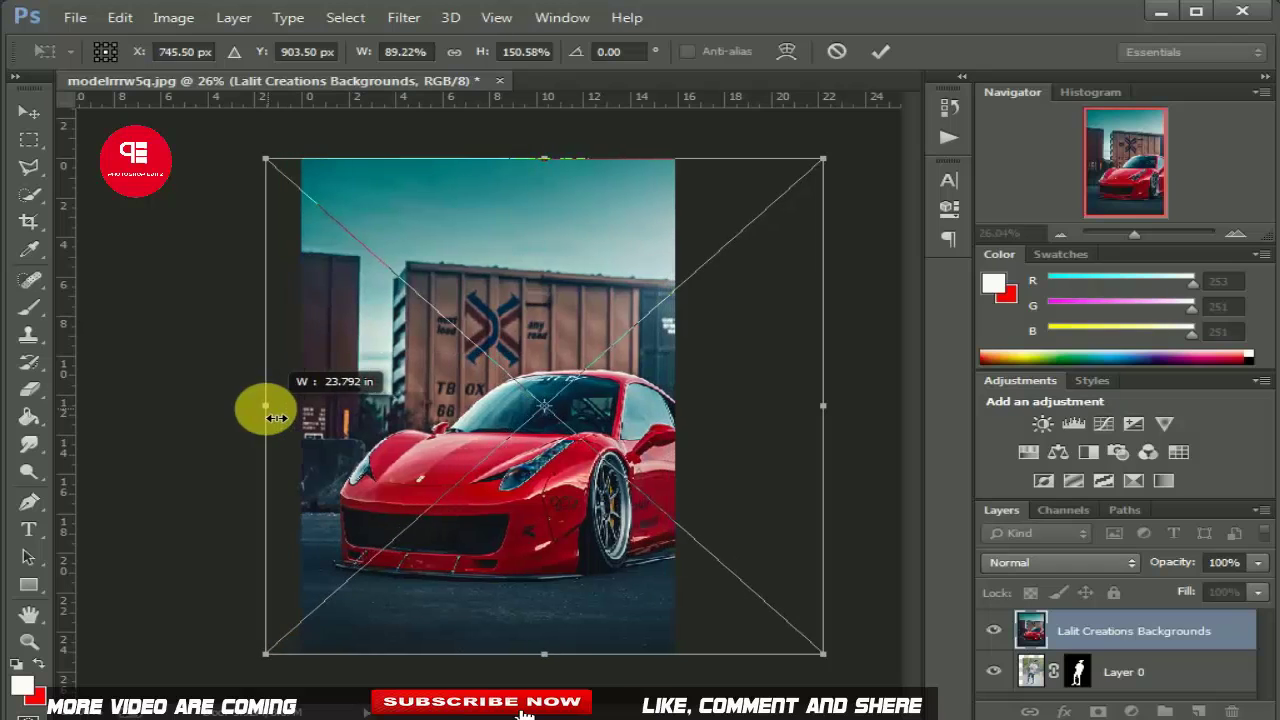
drag(307, 417, 257, 414)
mouse_move(560, 445)
mouse_down()
mouse_move(576, 452)
mouse_move(609, 429)
mouse_up()
drag(838, 406, 934, 409)
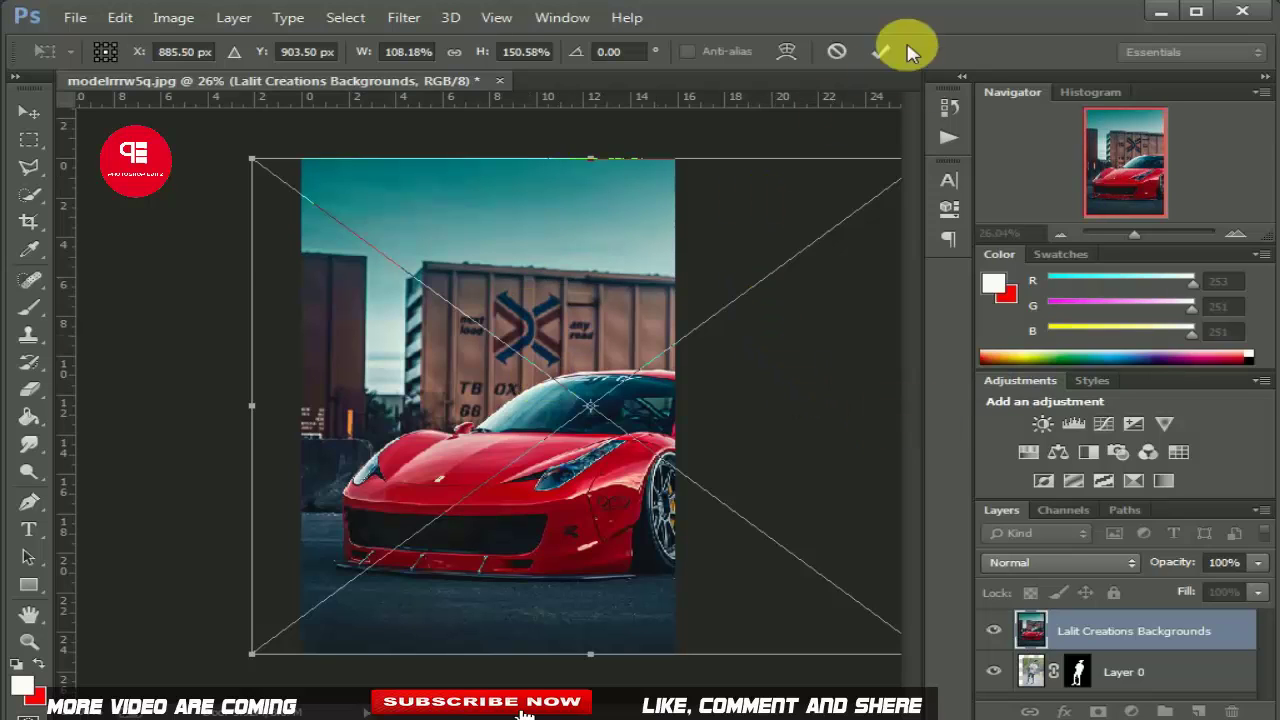
click(876, 54)
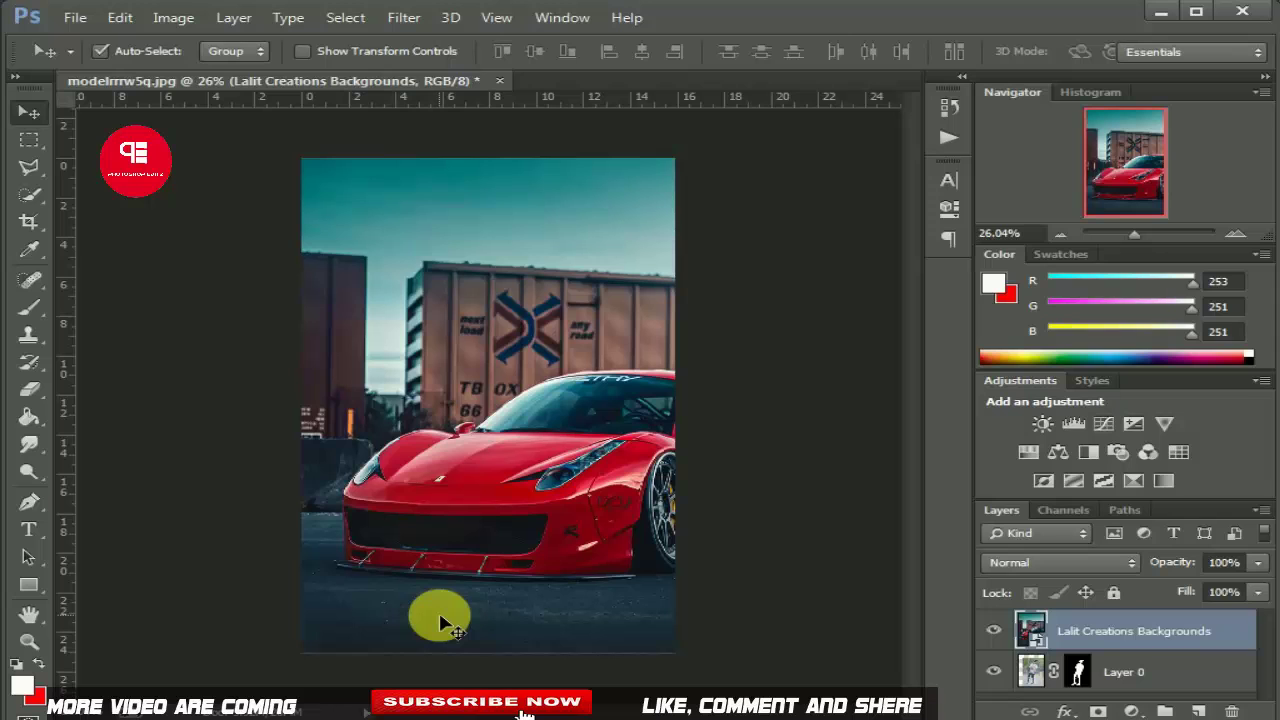
Trim the crop back to the canvas edges and move the boy's layer above the car.
key(c)
drag(486, 654, 471, 651)
right_click(586, 409)
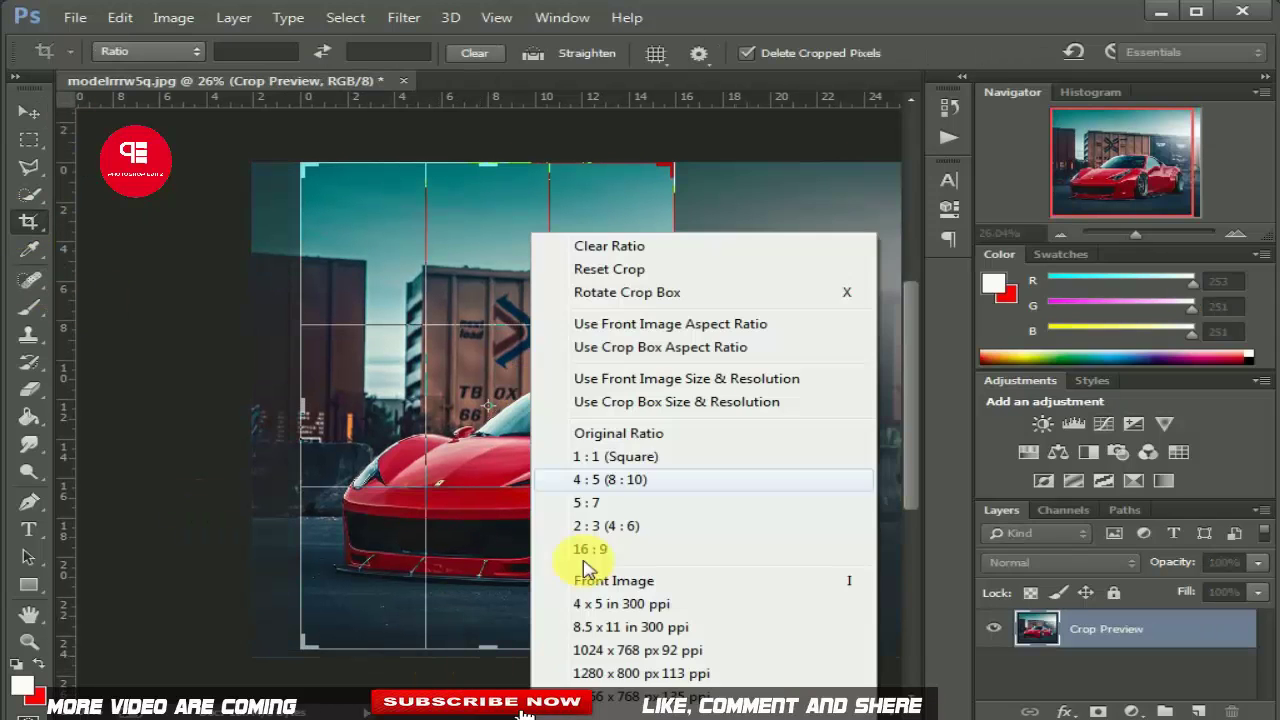
double_click(645, 515)
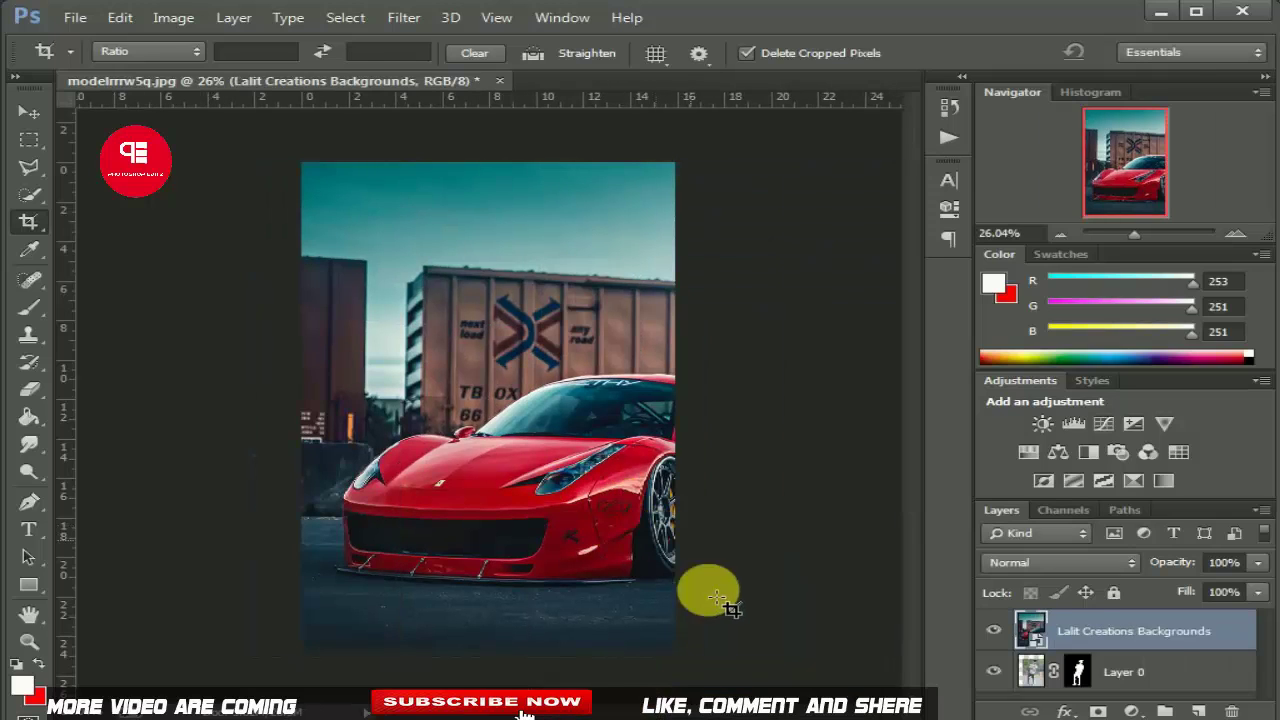
drag(1158, 676, 1160, 634)
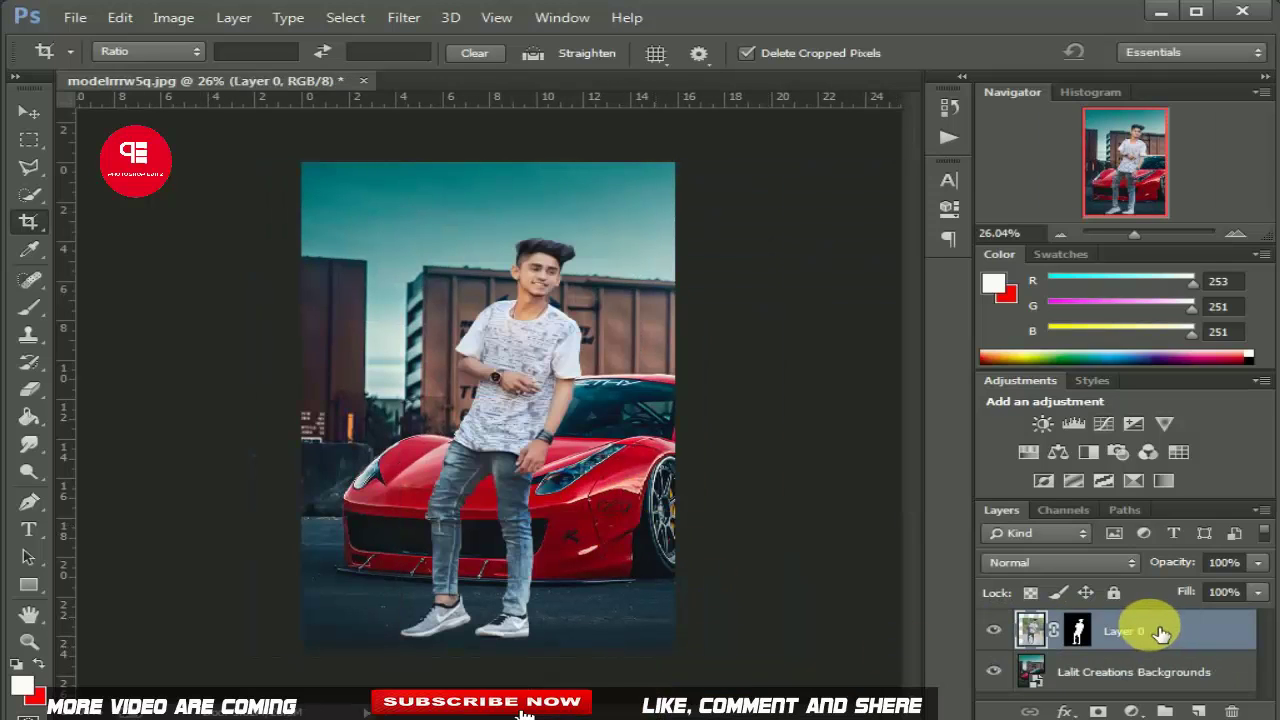
Scale the boy down to about 87%, shift him slightly, and apply the transform.
key(ctrl+t)
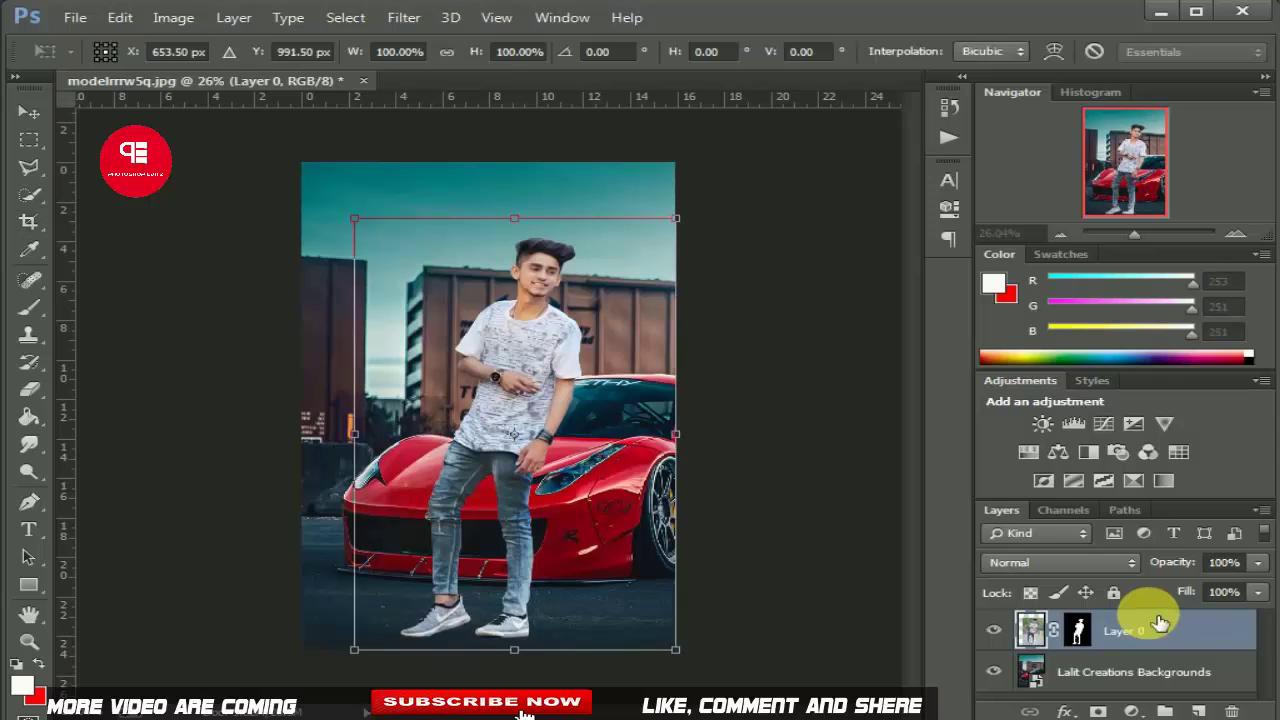
mouse_move(677, 219)
mouse_down()
mouse_move(646, 247)
mouse_move(664, 230)
mouse_up()
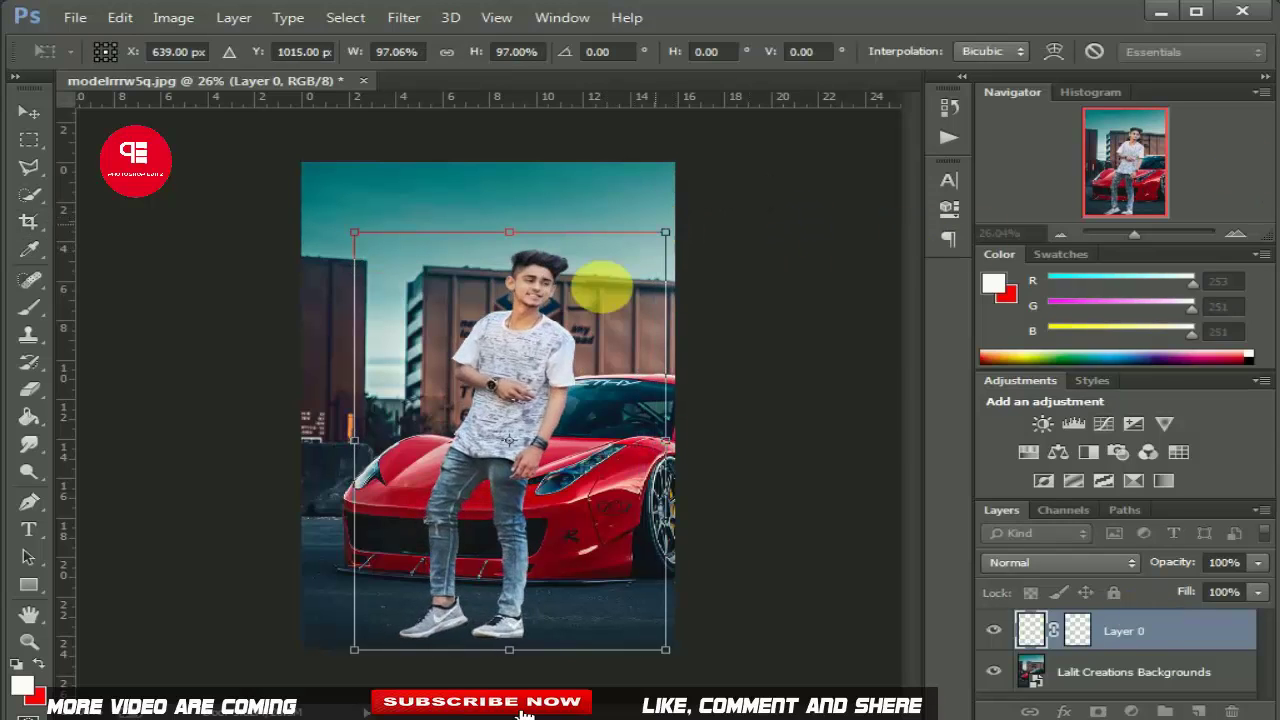
mouse_move(537, 362)
mouse_down()
mouse_move(529, 327)
mouse_move(507, 337)
mouse_up()
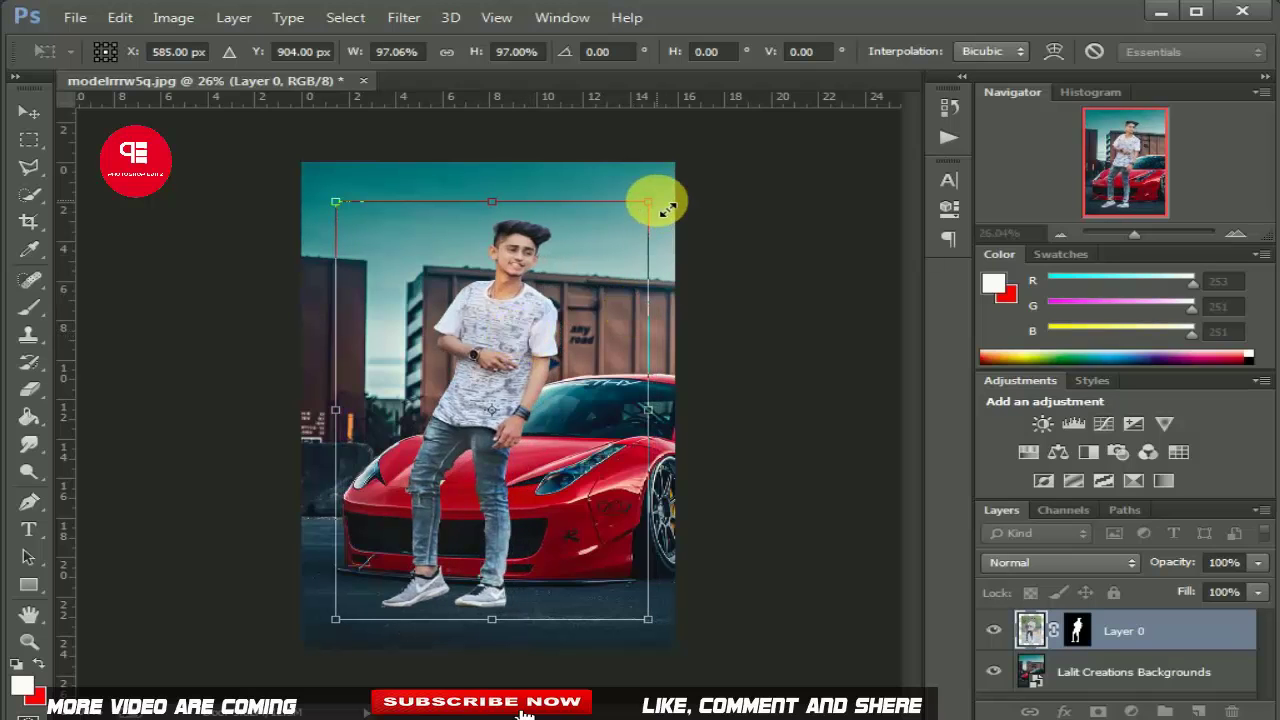
mouse_move(655, 203)
mouse_down()
mouse_move(637, 238)
mouse_move(614, 245)
mouse_up()
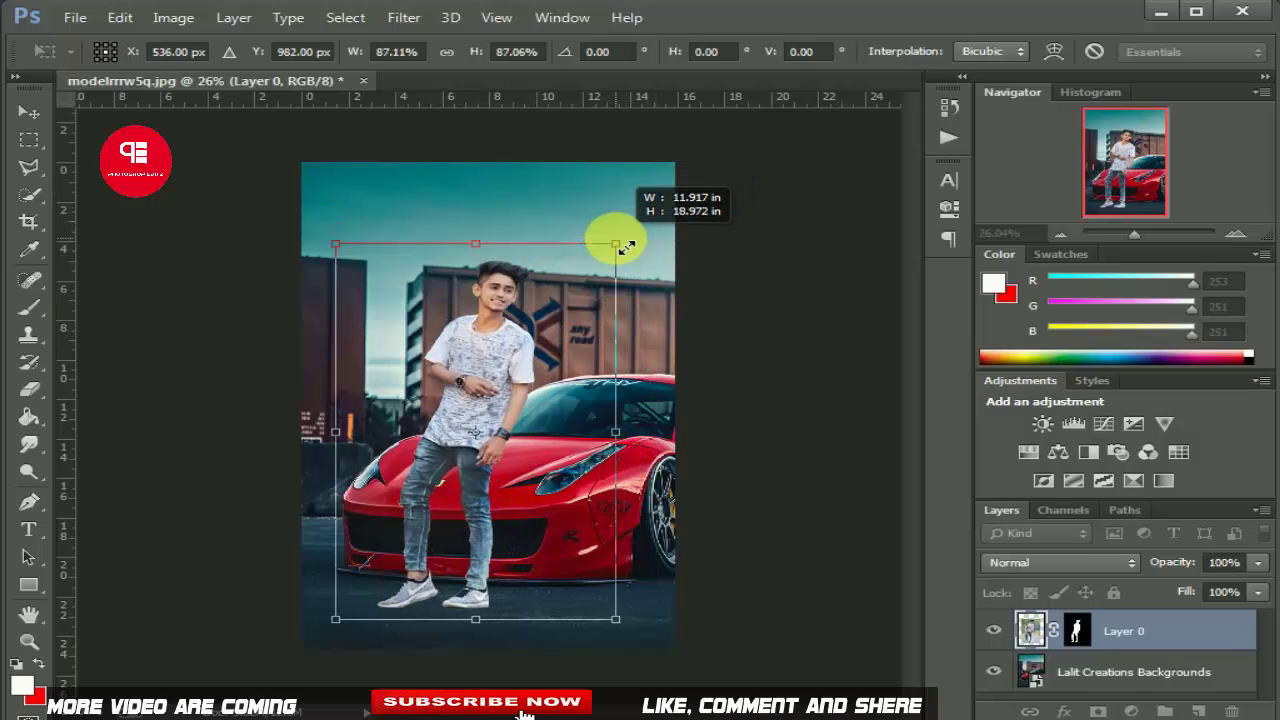
mouse_move(497, 376)
mouse_down()
mouse_move(454, 393)
mouse_move(480, 364)
mouse_move(484, 380)
mouse_up()
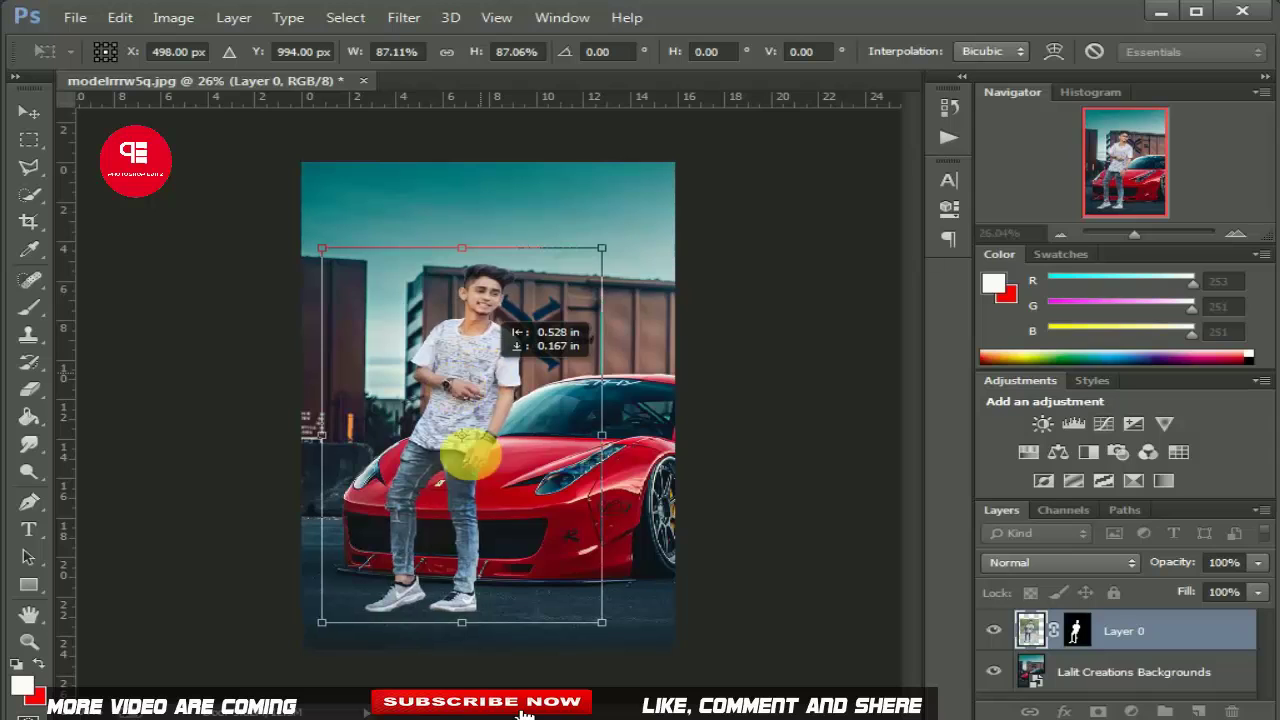
click(24, 115)
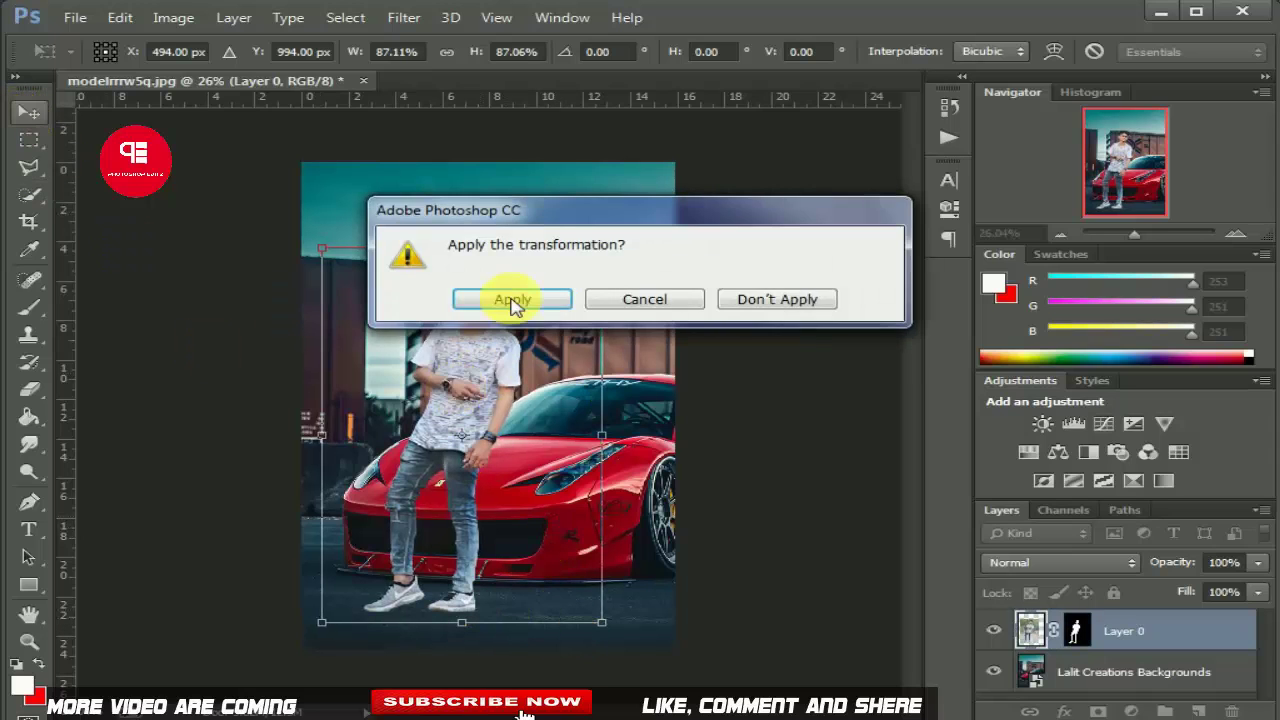
click(510, 298)
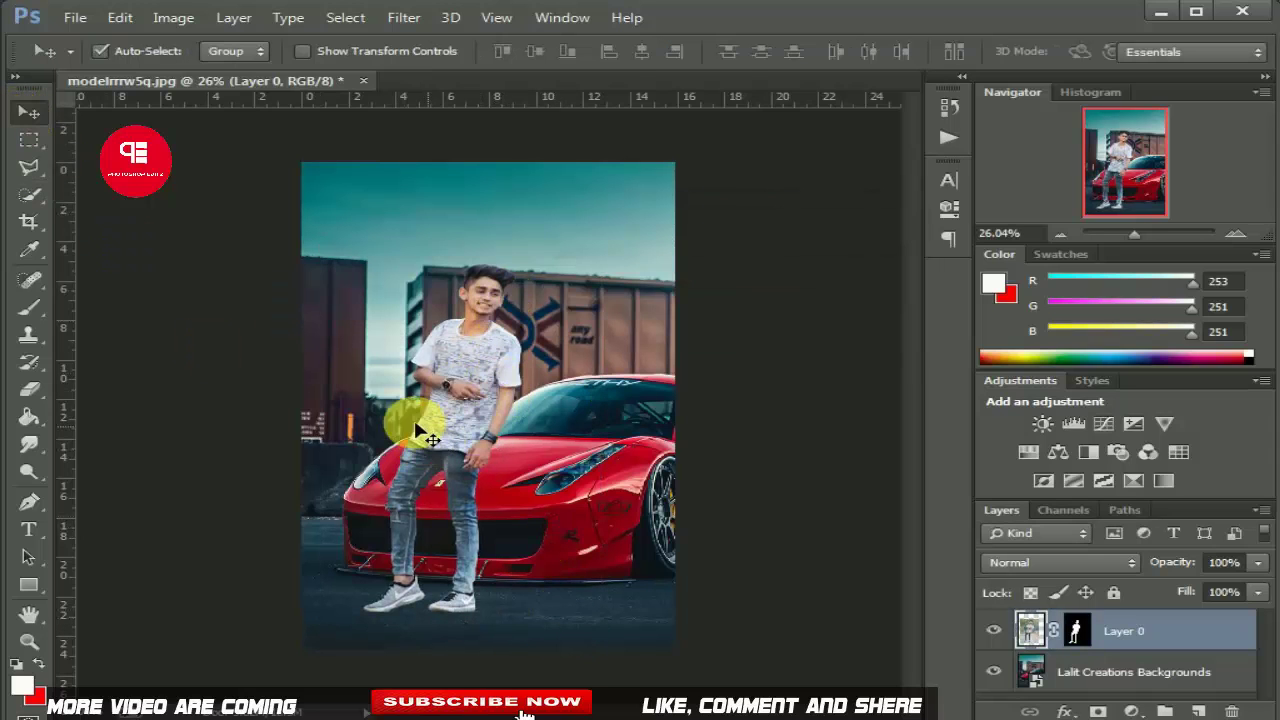
click(73, 16)
Place Embedded the girl PNG from the manipolation > girle folder.
click(134, 375)
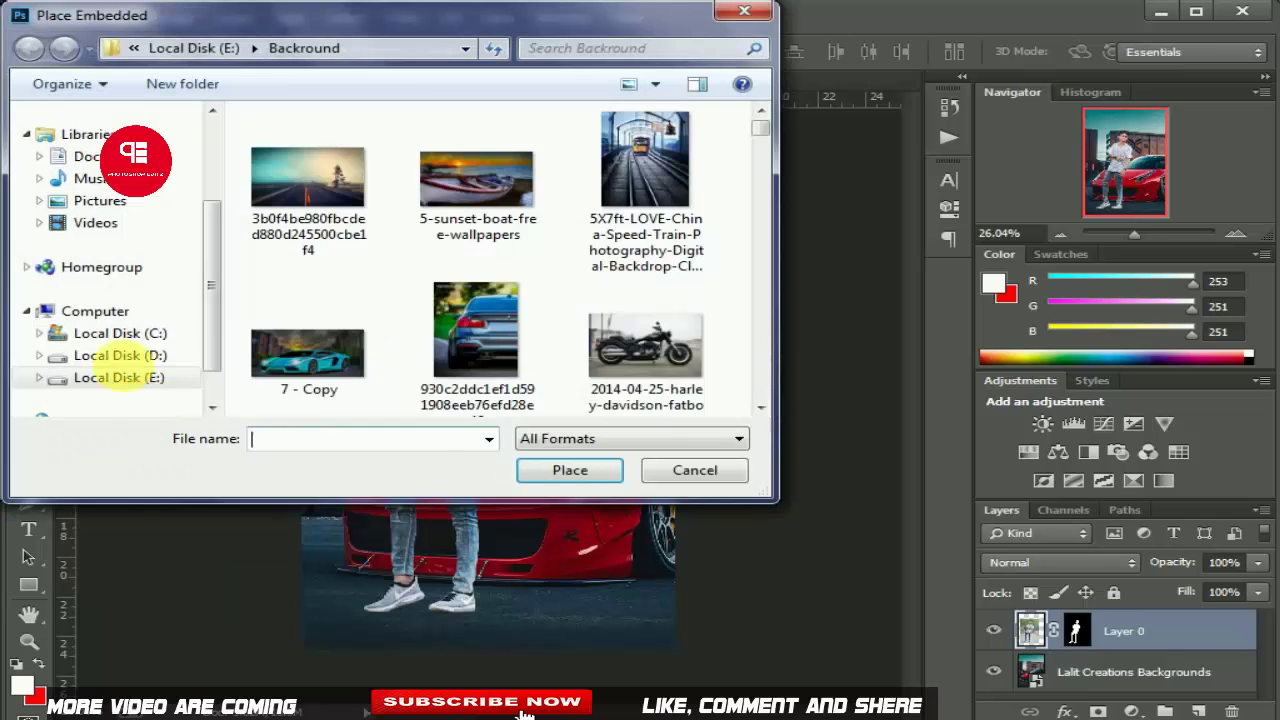
click(120, 378)
double_click(331, 277)
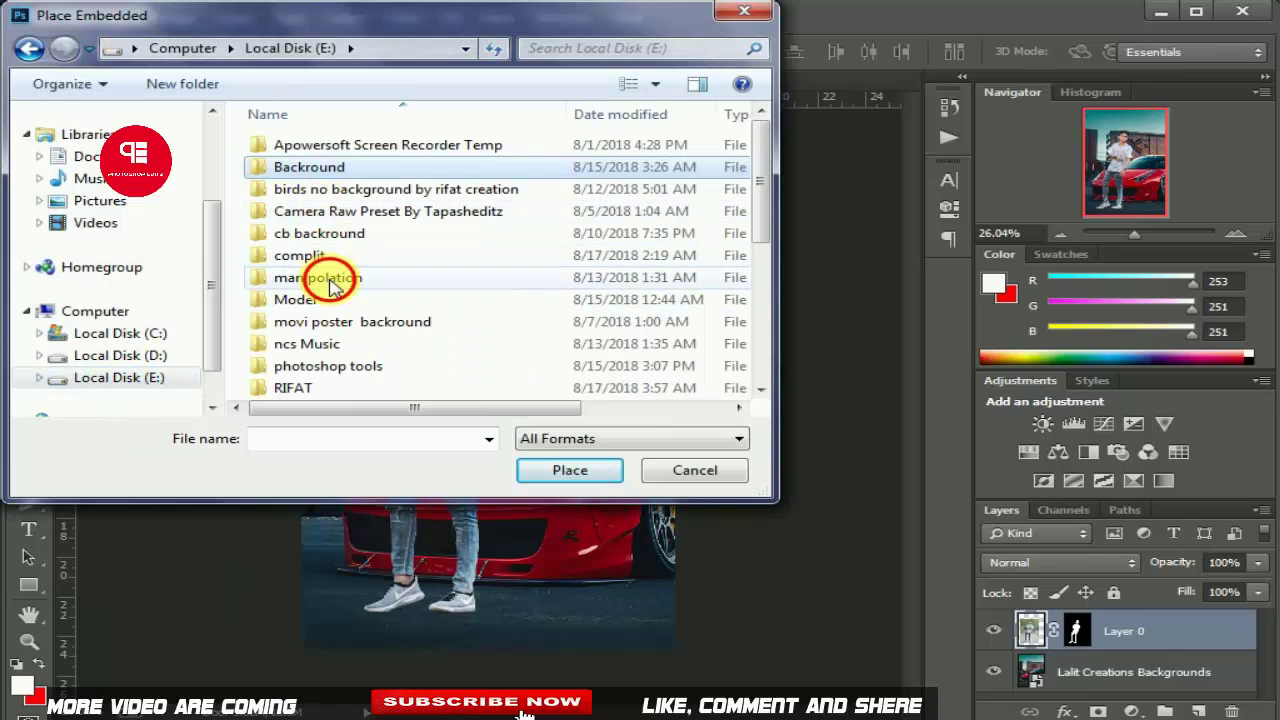
scroll(391, 266, down, 2)
scroll(391, 266, down, 2)
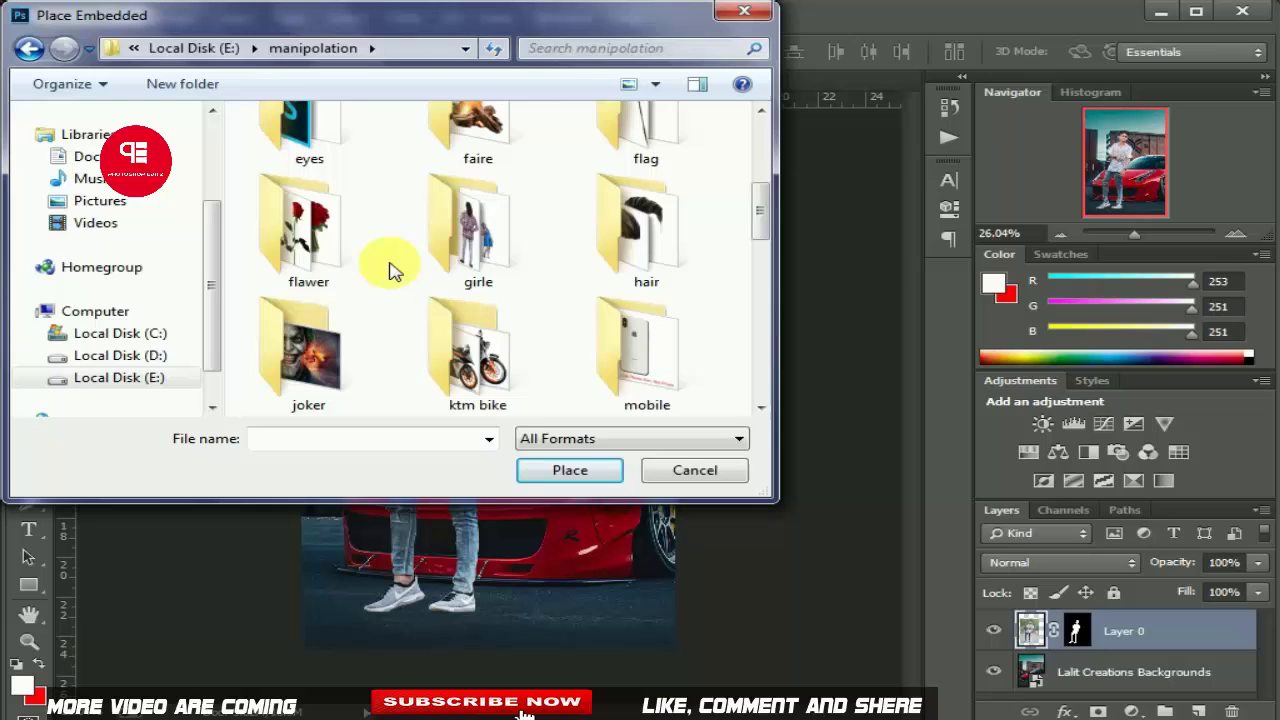
double_click(460, 238)
double_click(647, 180)
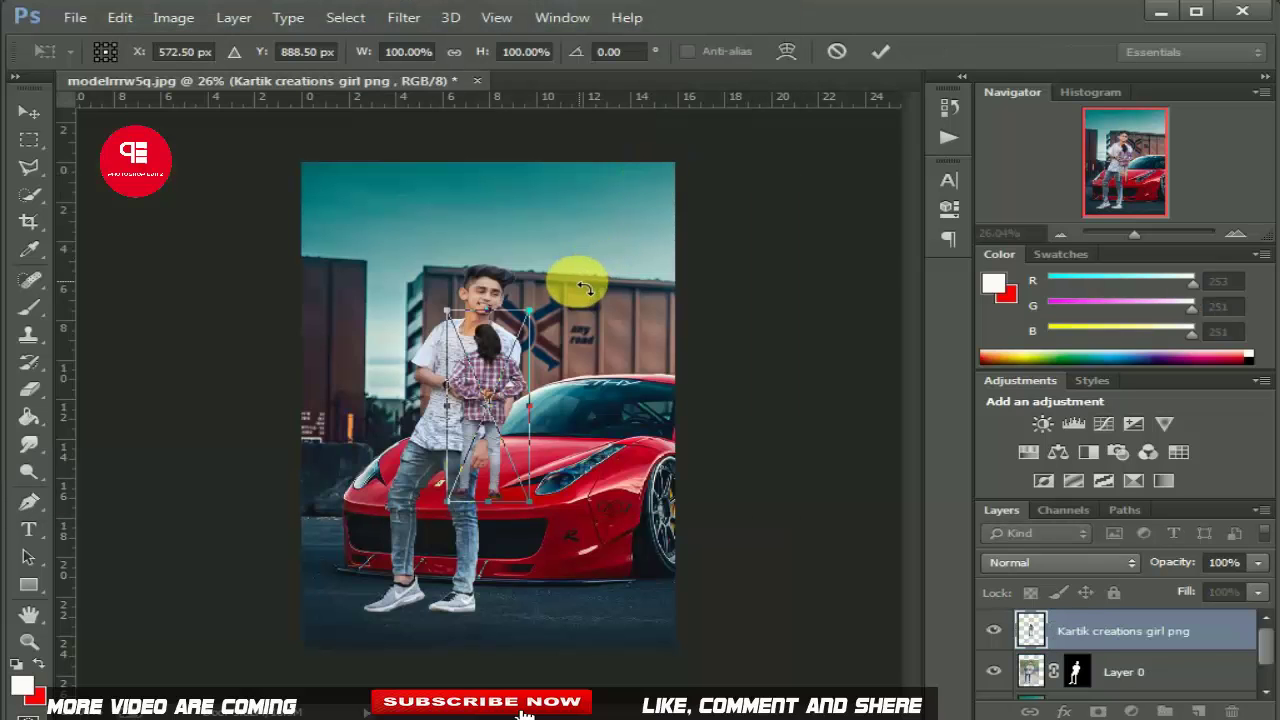
Enlarge the girl so her feet reach the ground and commit.
drag(541, 316, 630, 195)
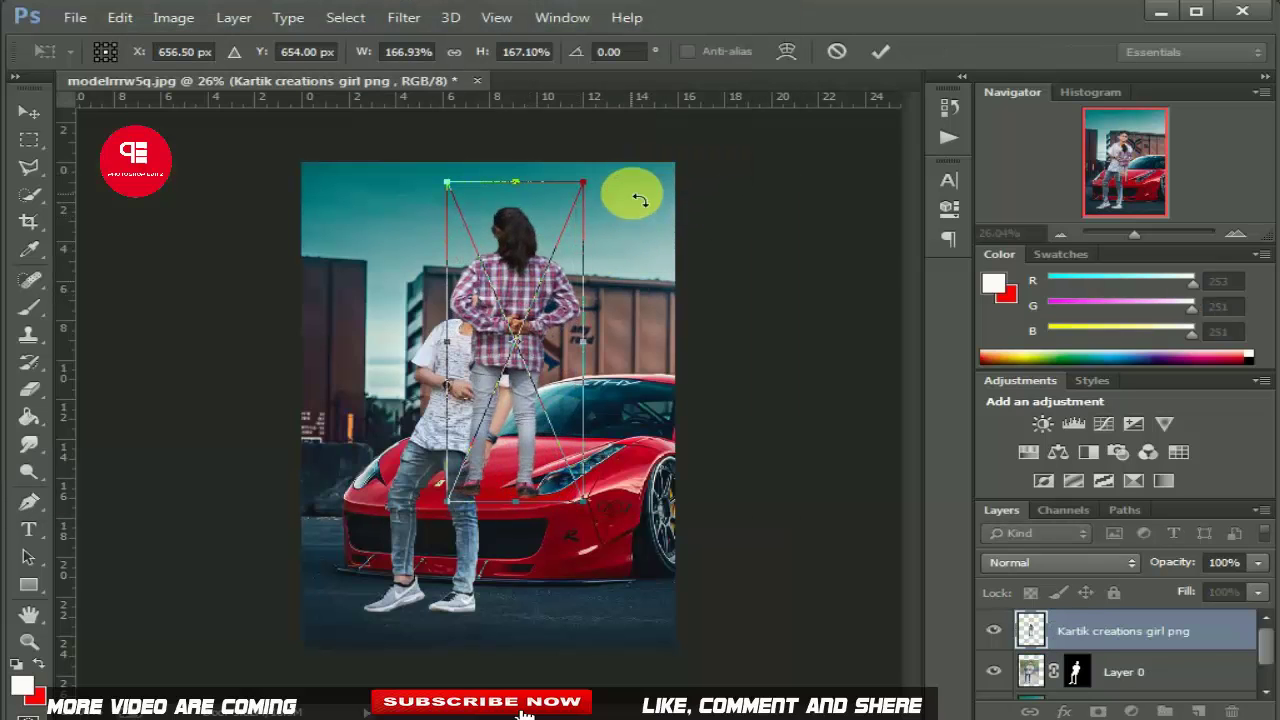
drag(573, 326, 557, 414)
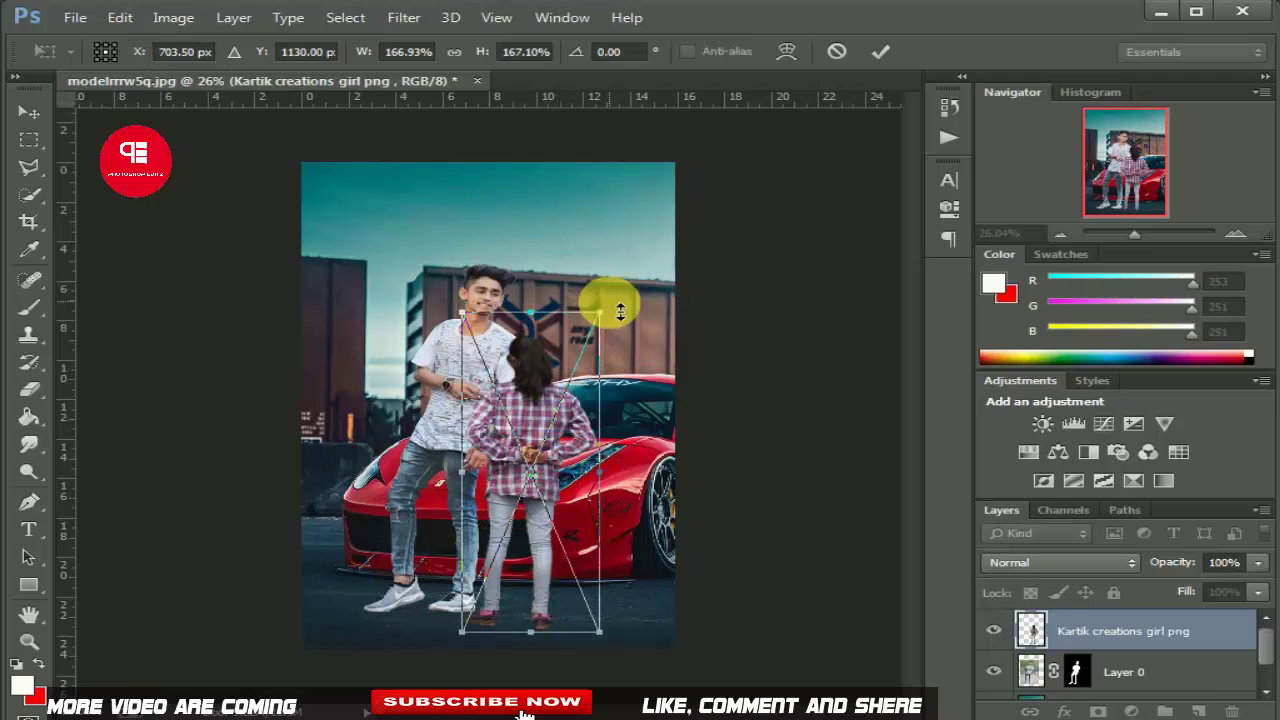
mouse_move(611, 297)
mouse_down()
mouse_move(641, 286)
mouse_move(619, 268)
mouse_up()
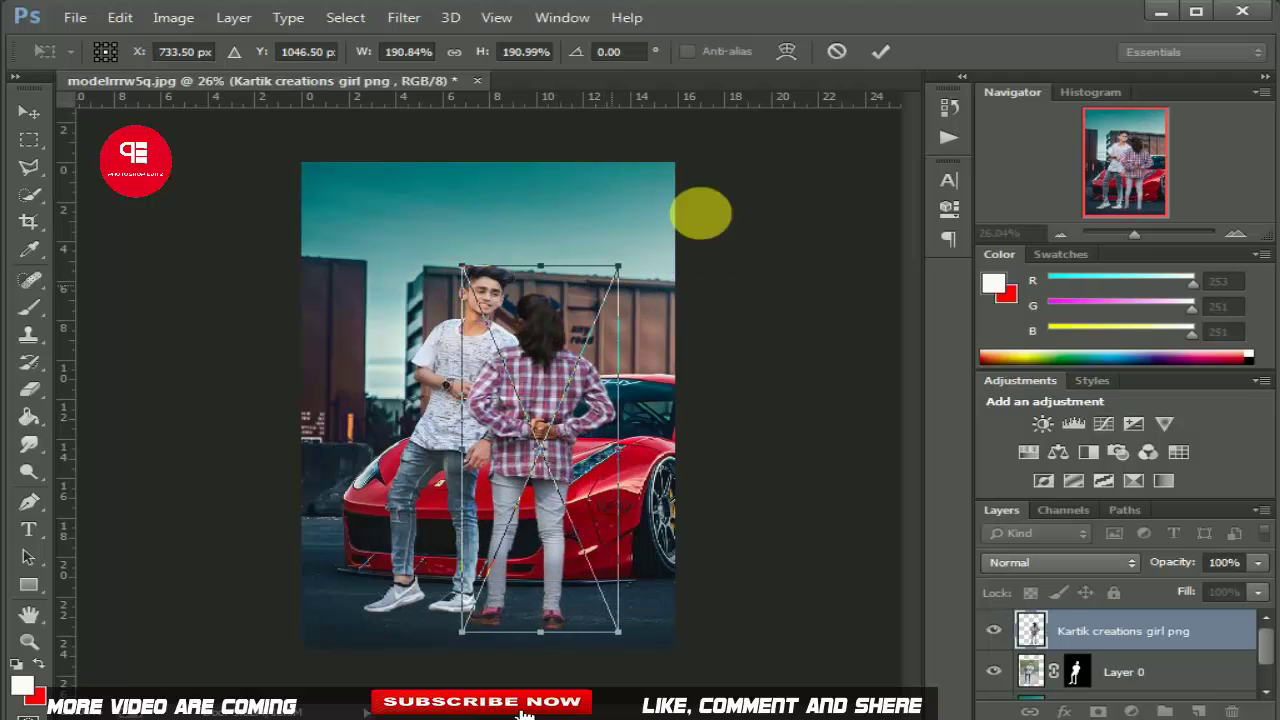
click(882, 52)
Reposition both figures side by side and shrink the boy to about 96%.
drag(445, 376, 438, 389)
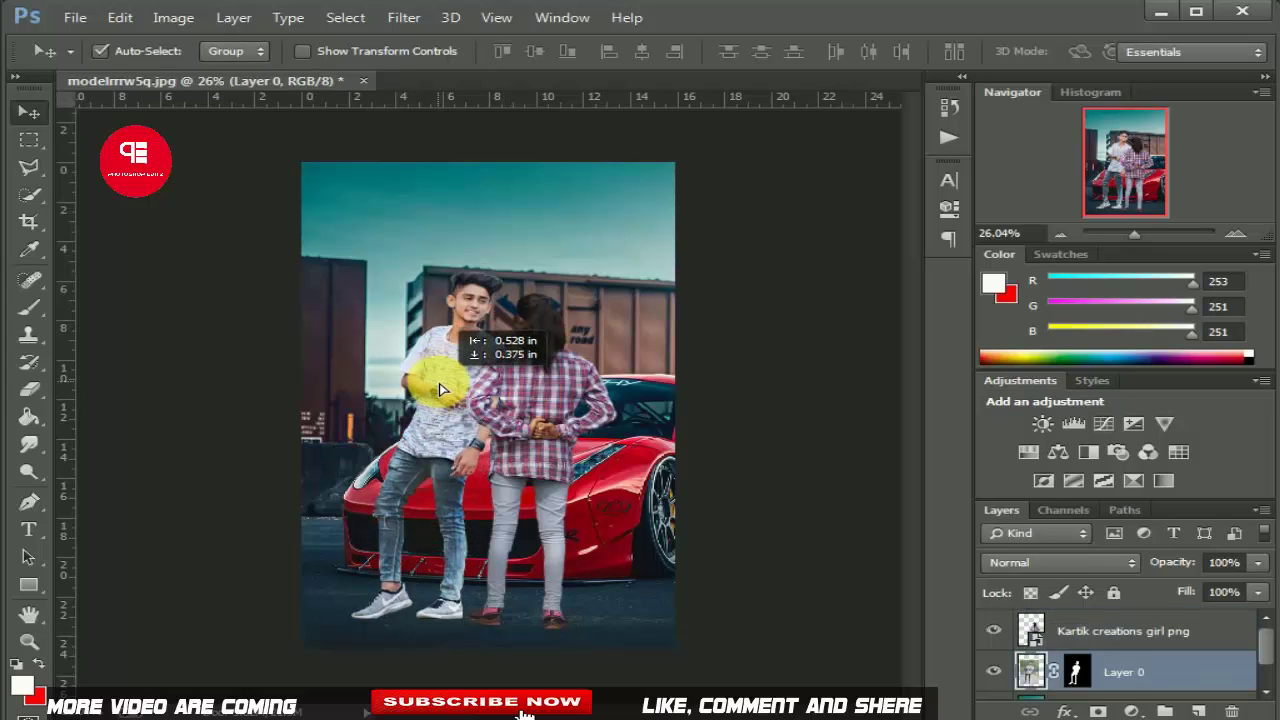
drag(541, 399, 524, 413)
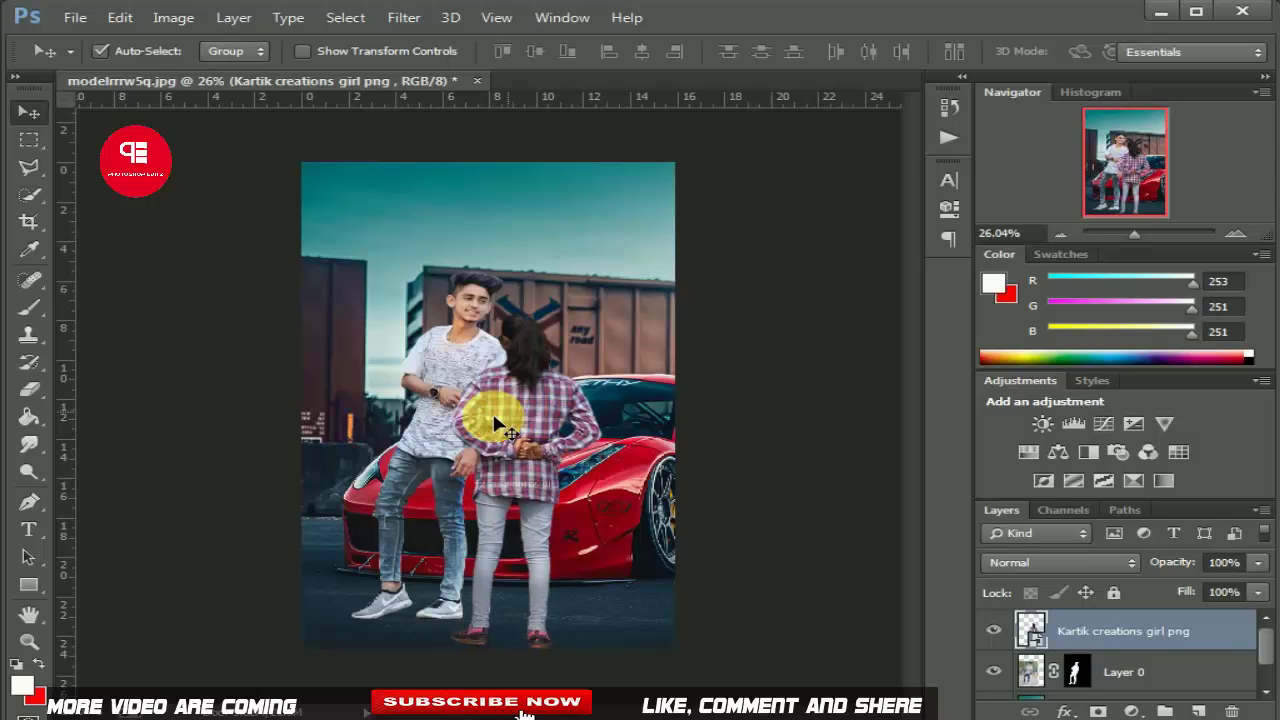
click(440, 398)
key(ctrl+t)
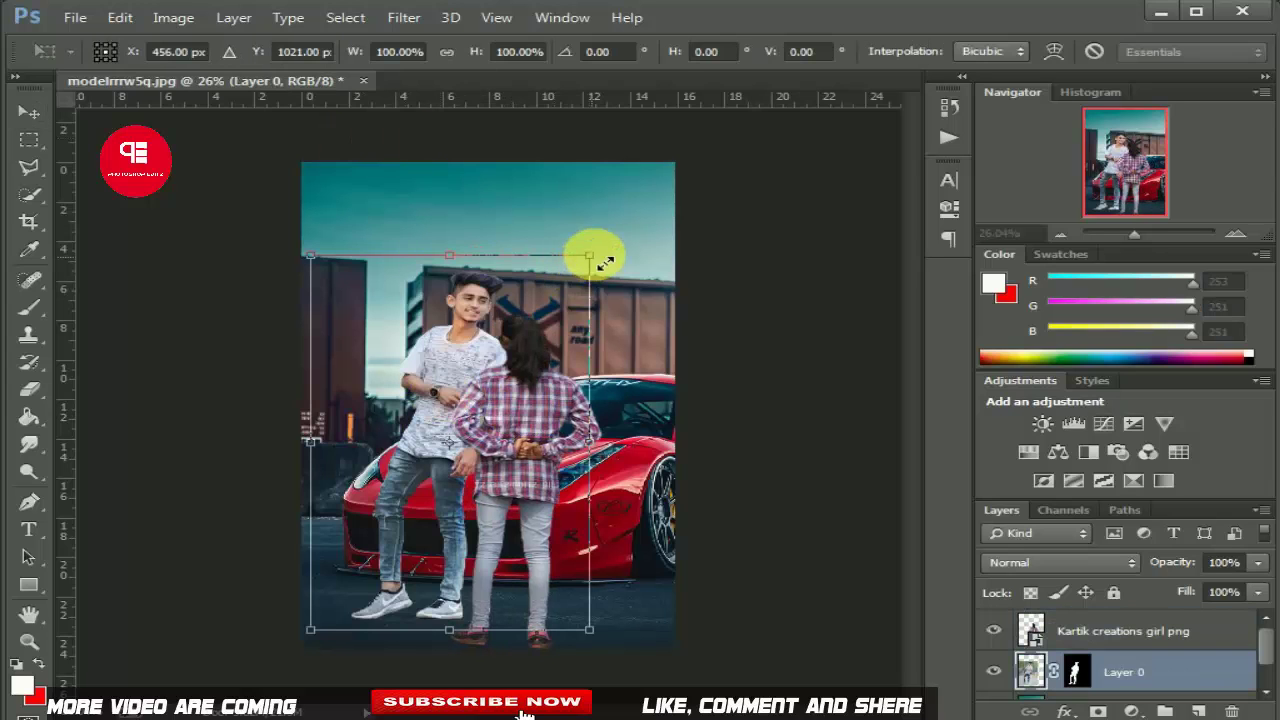
drag(586, 251, 585, 270)
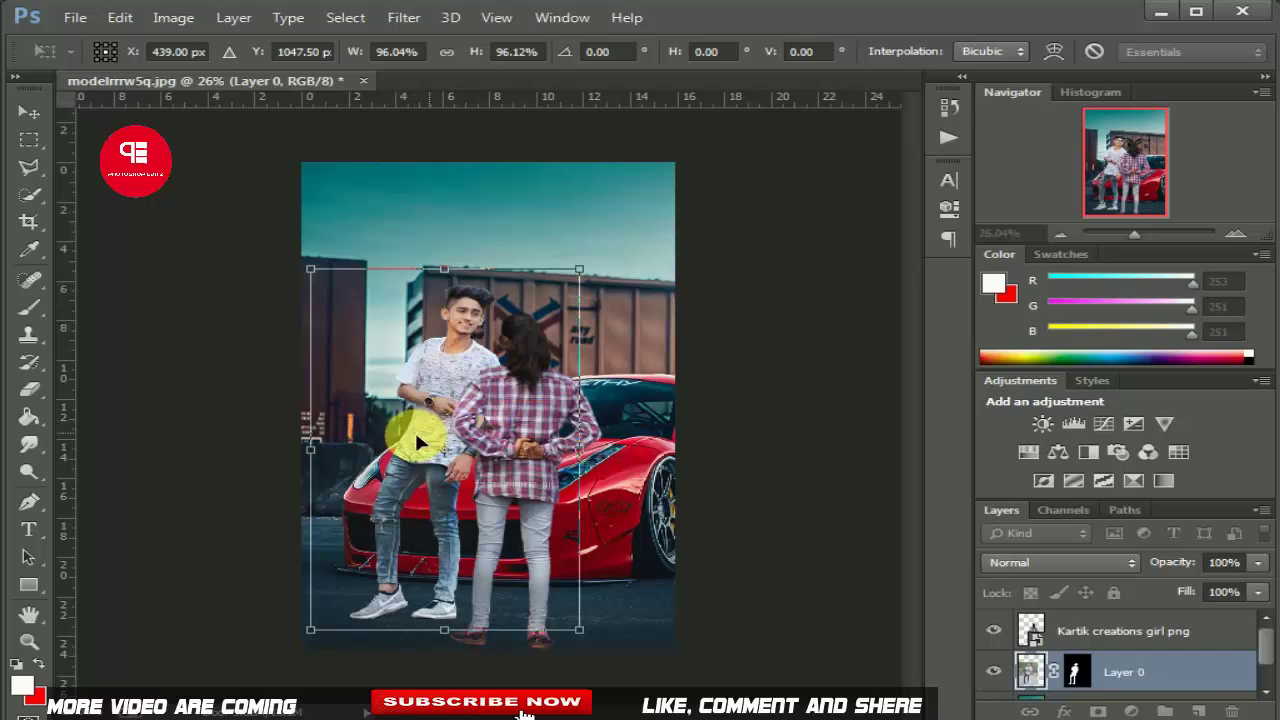
click(28, 122)
click(527, 295)
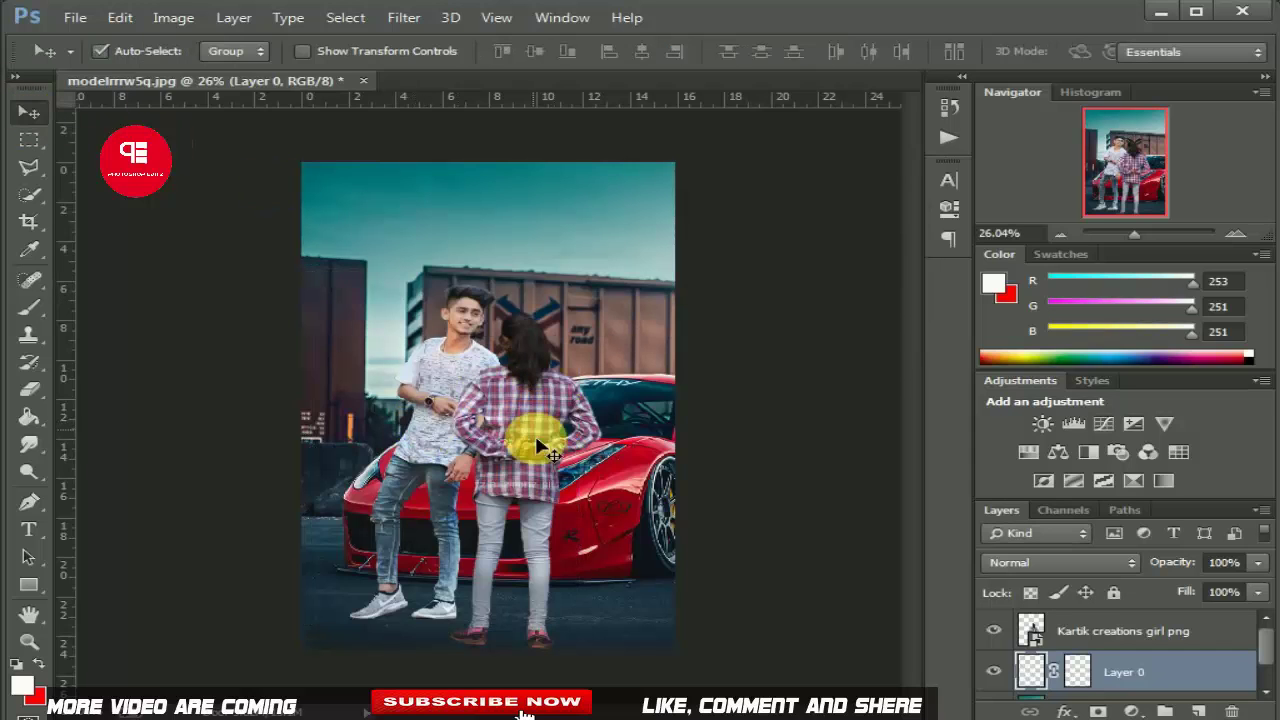
drag(535, 435, 547, 441)
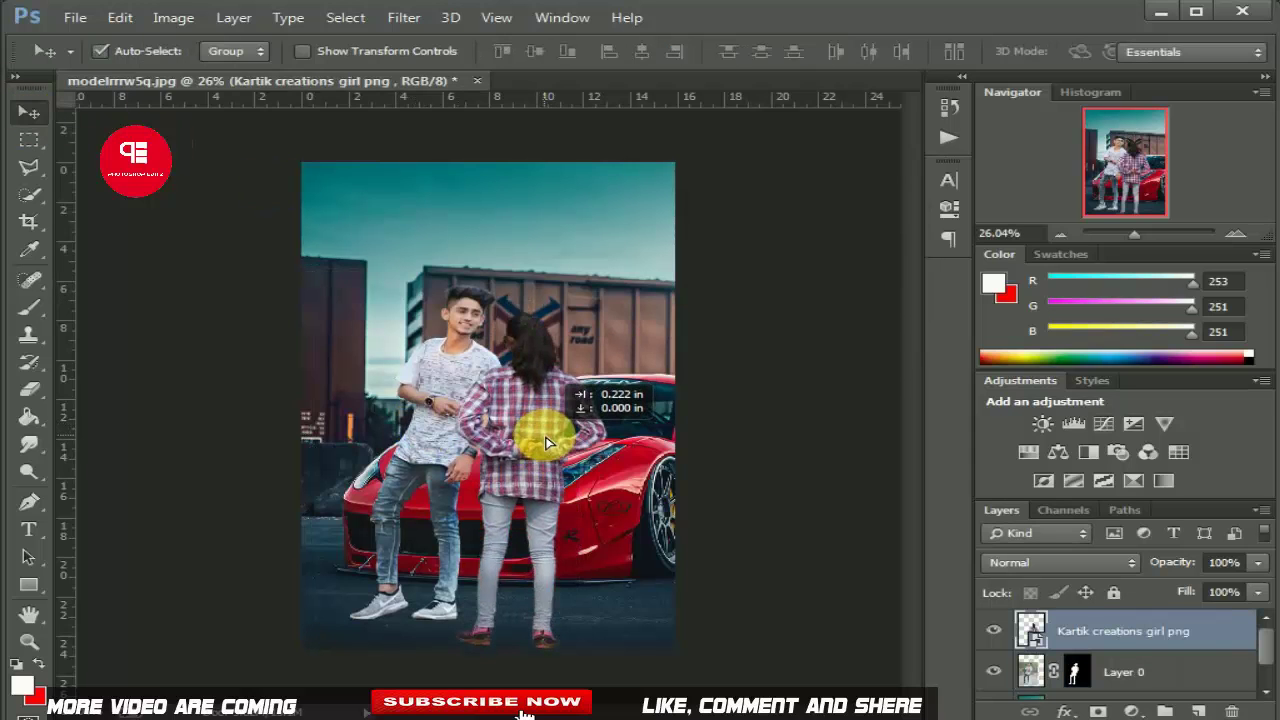
drag(430, 419, 434, 435)
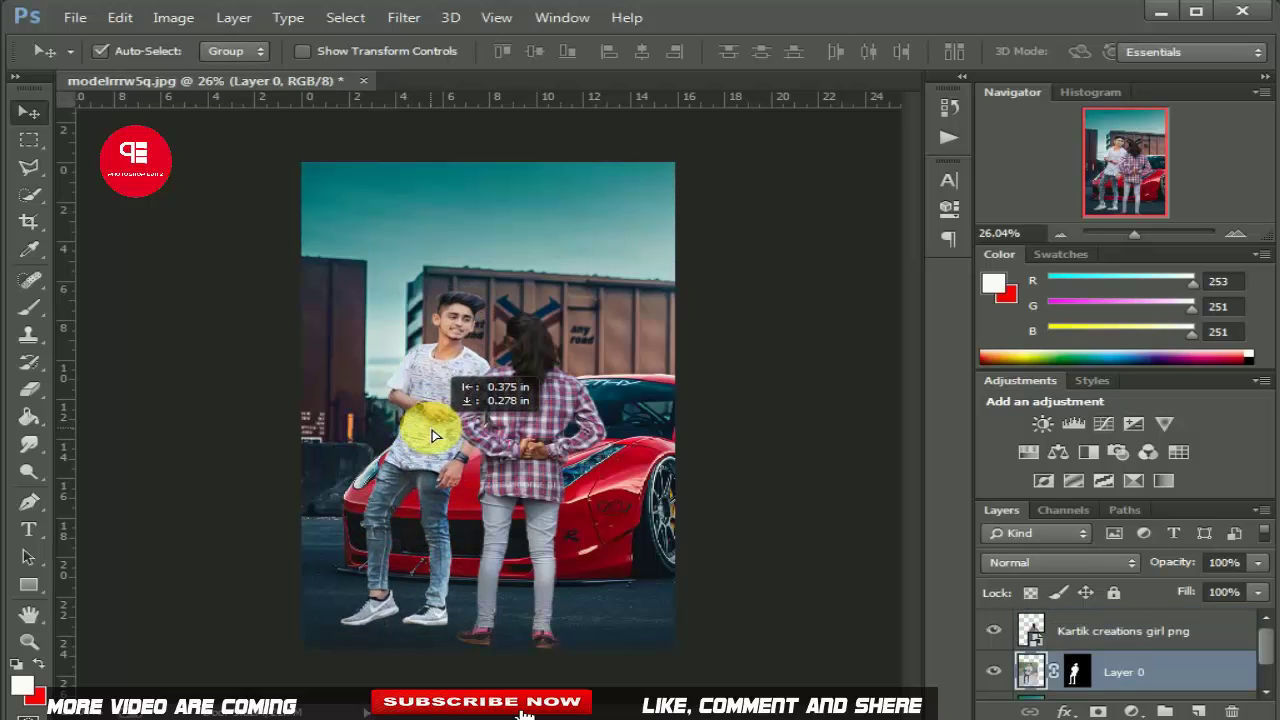
Resize the girl to about 184% and move her against the boy's side.
click(521, 432)
key(ctrl+t)
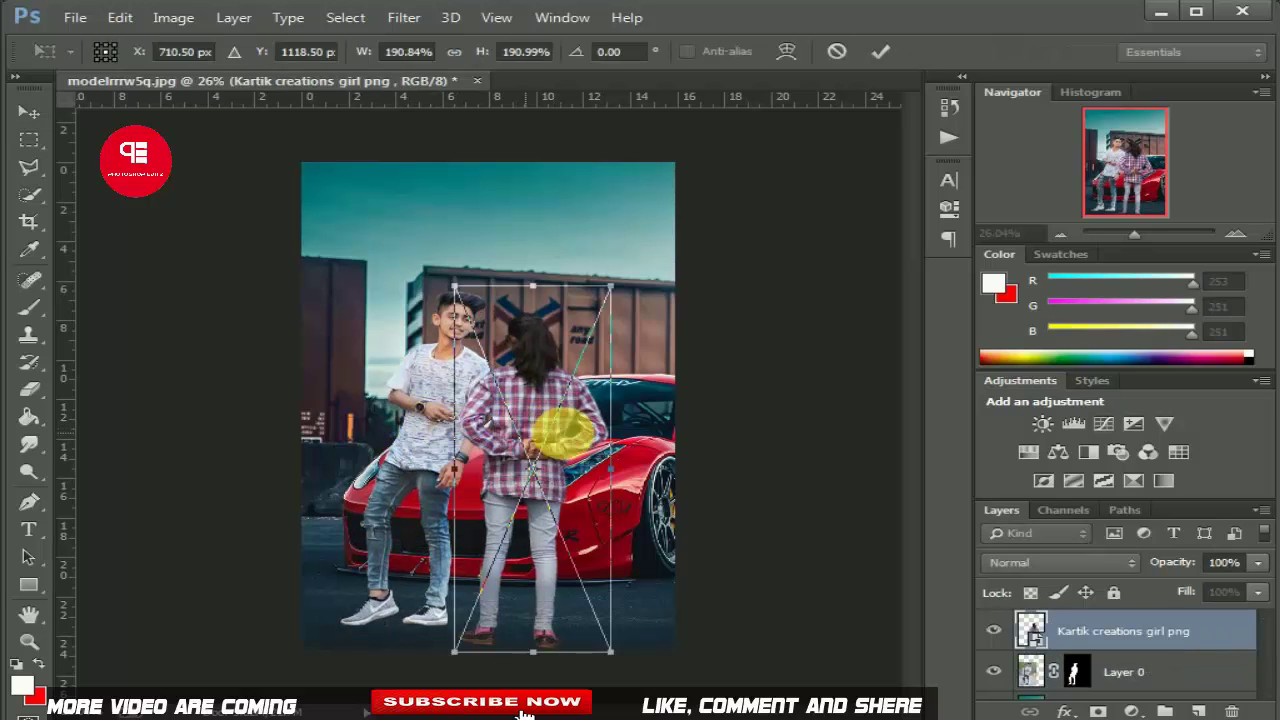
drag(607, 372, 617, 298)
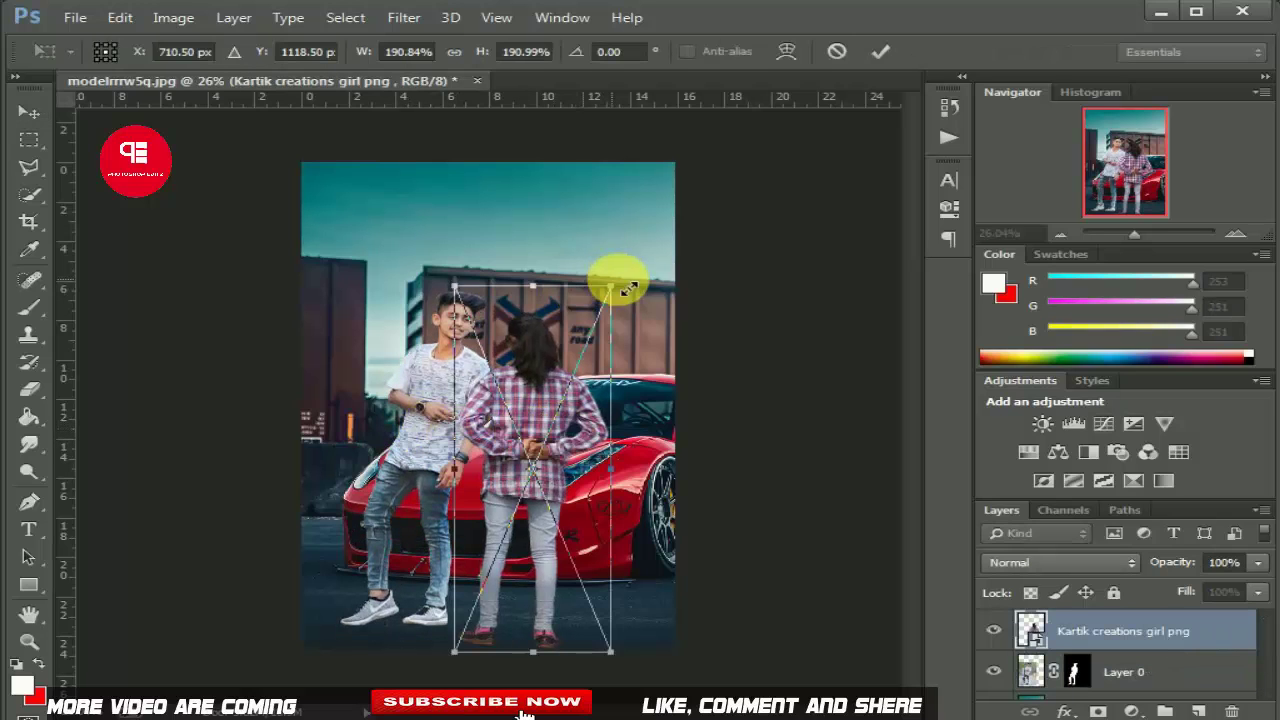
click(878, 54)
drag(521, 489, 429, 483)
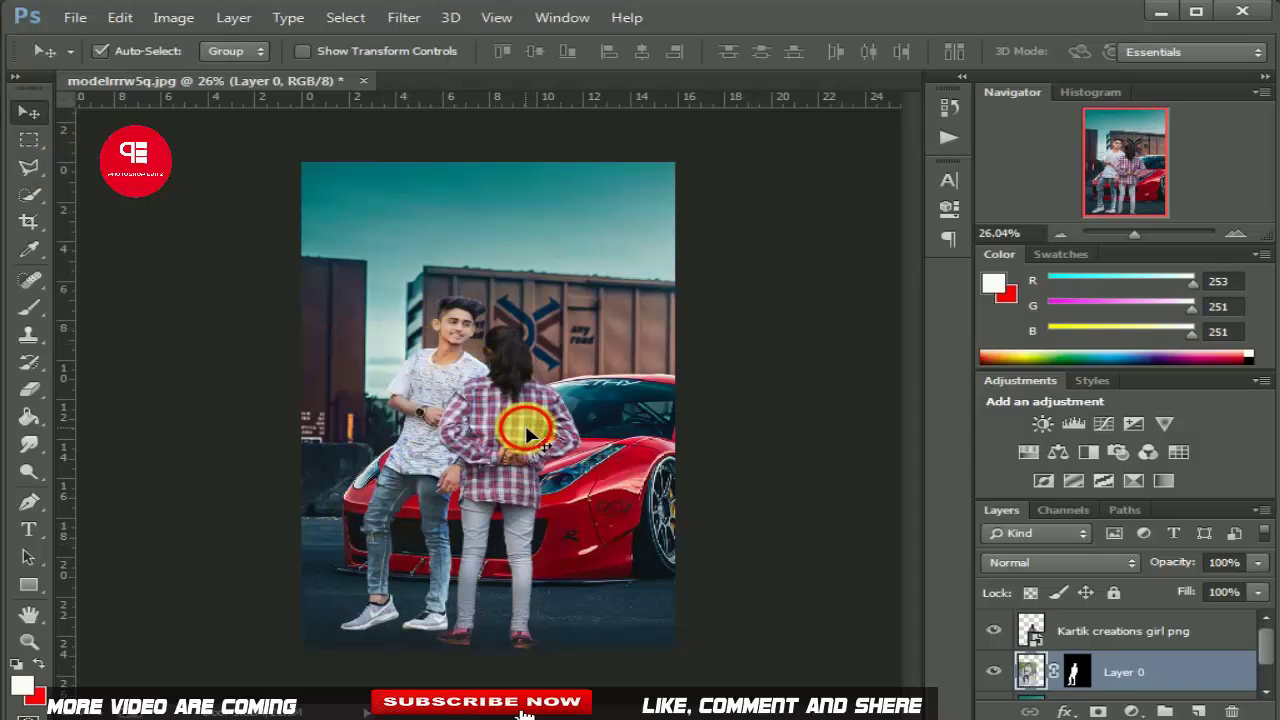
drag(525, 424, 505, 453)
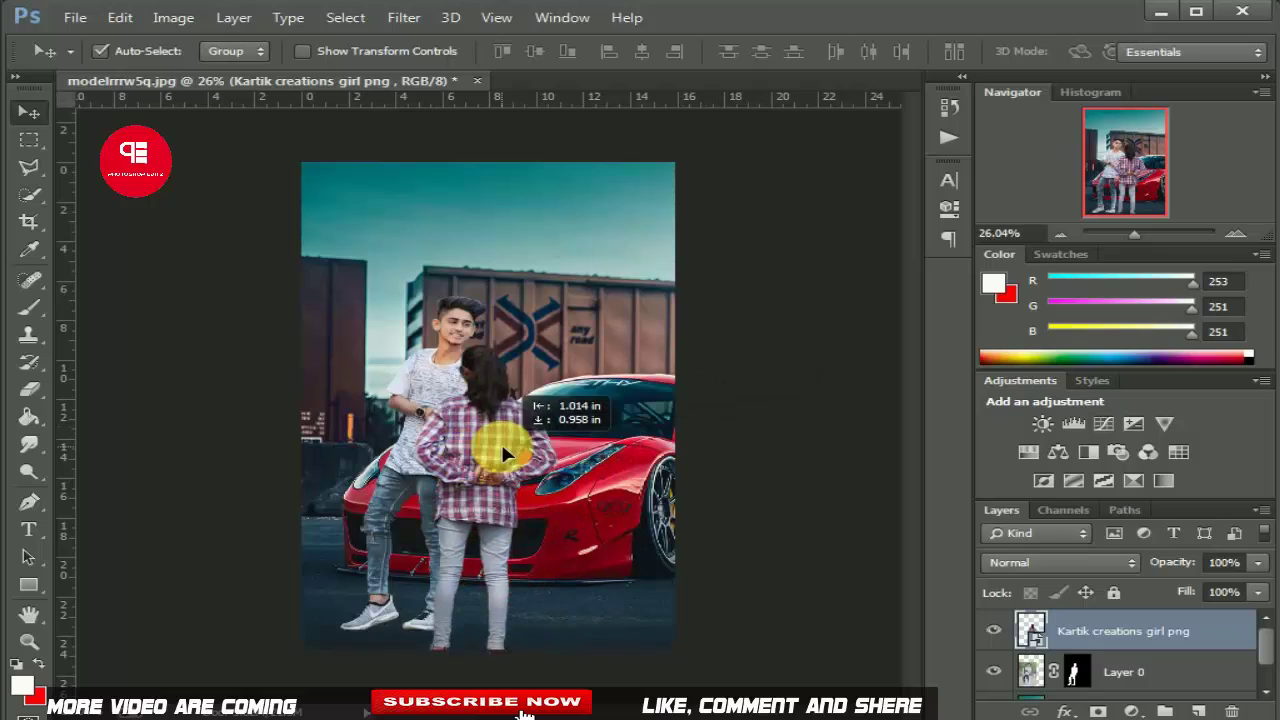
drag(505, 453, 517, 430)
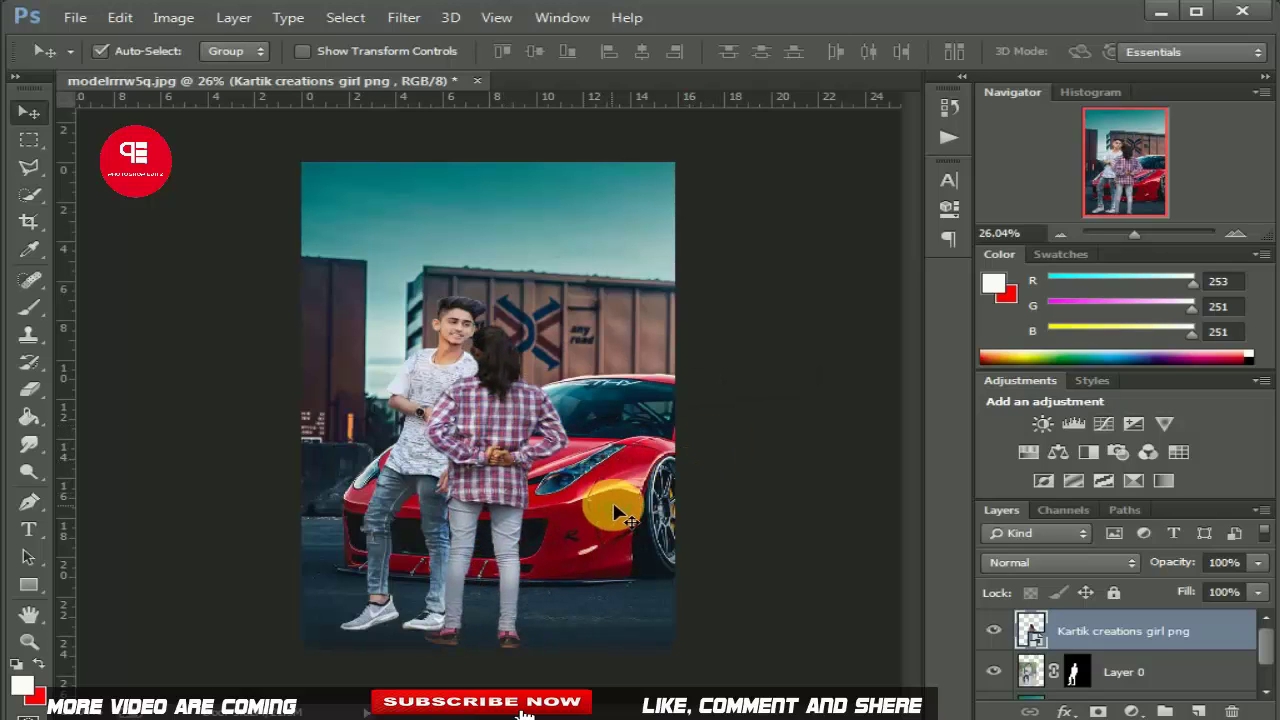
Place Embedded the rose bunch image from the manipolation roses folder.
click(86, 15)
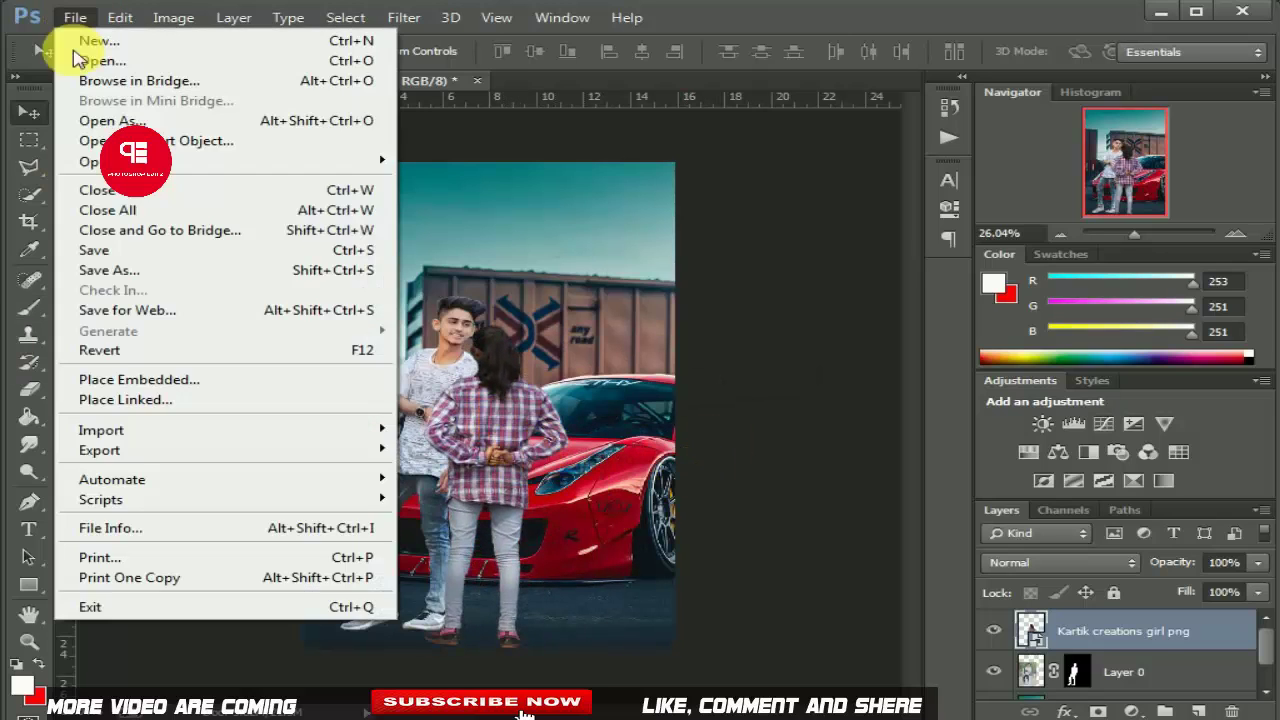
click(102, 374)
click(122, 380)
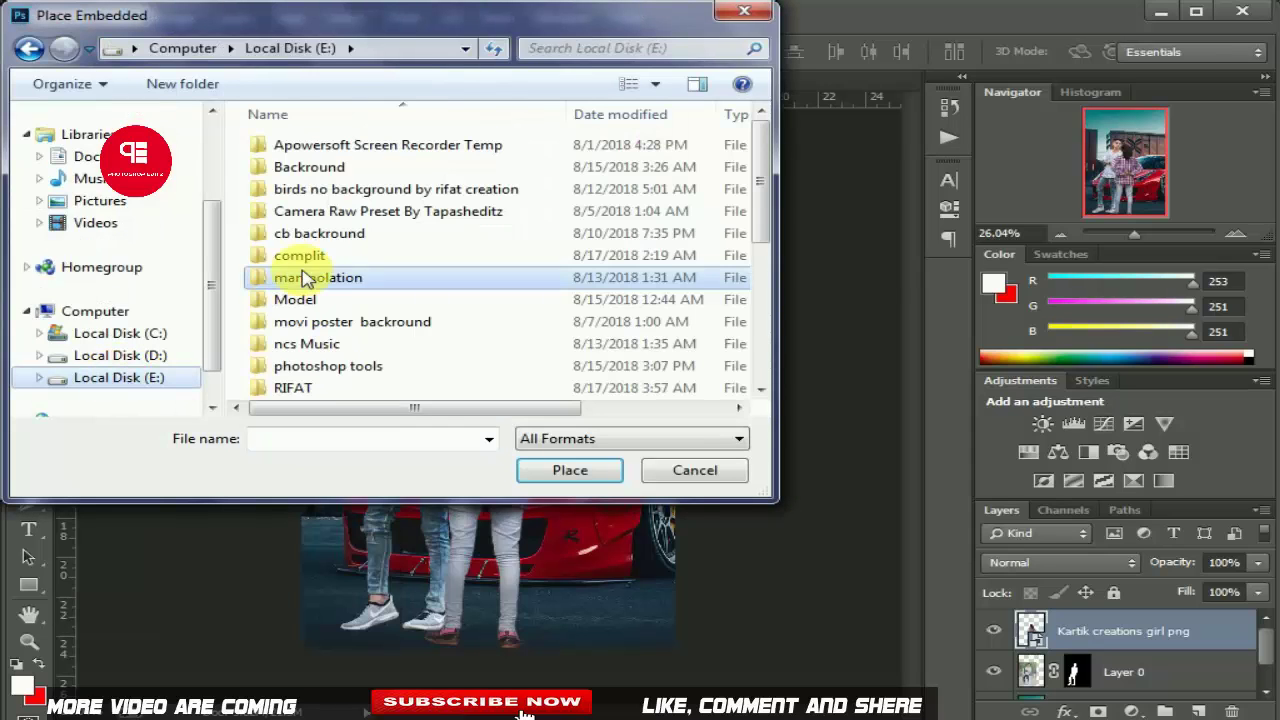
double_click(333, 283)
scroll(380, 286, down, 3)
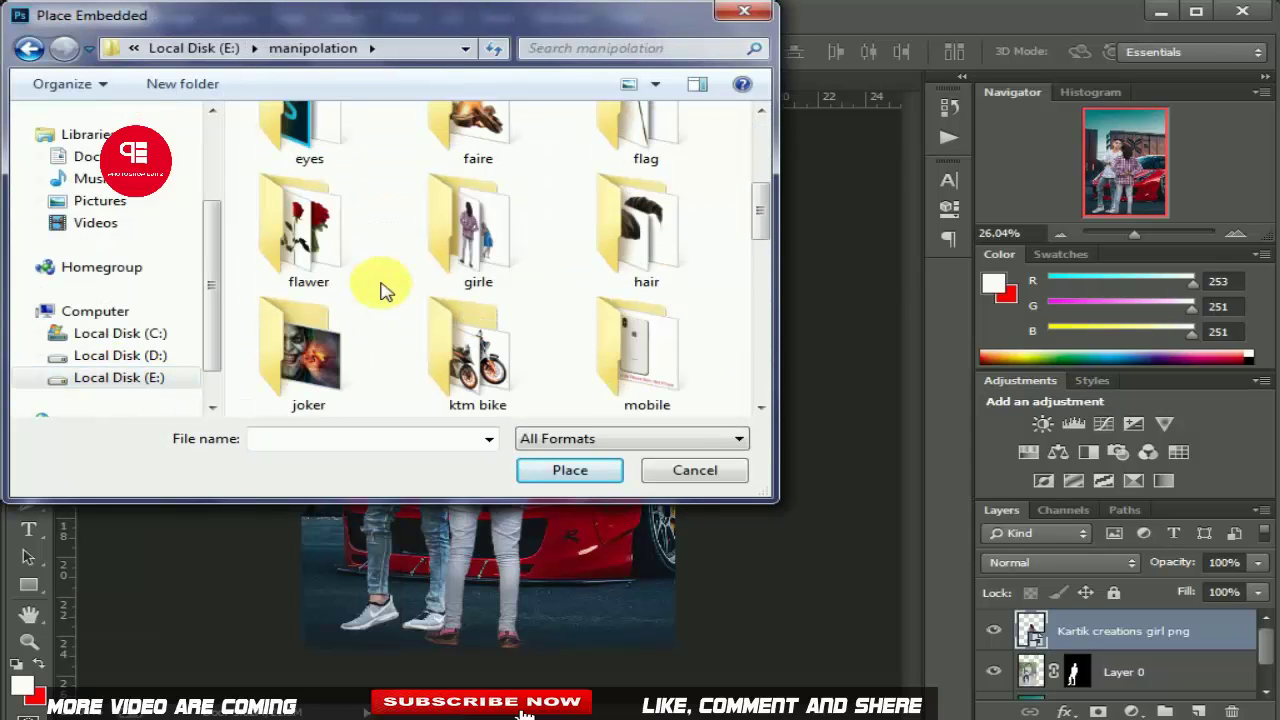
double_click(312, 238)
double_click(318, 150)
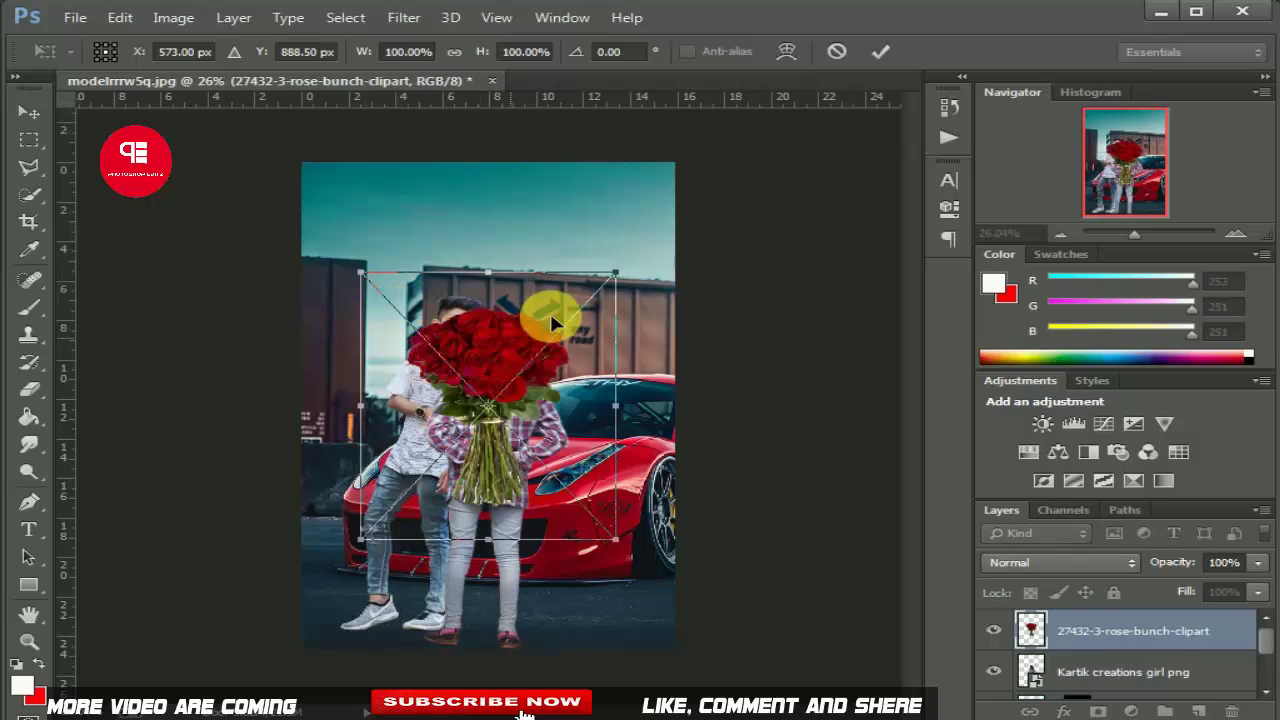
Shrink the rose bouquet to about 32% and commit it.
mouse_move(617, 285)
mouse_down()
mouse_move(510, 345)
mouse_move(440, 405)
mouse_move(436, 463)
mouse_move(548, 421)
mouse_up()
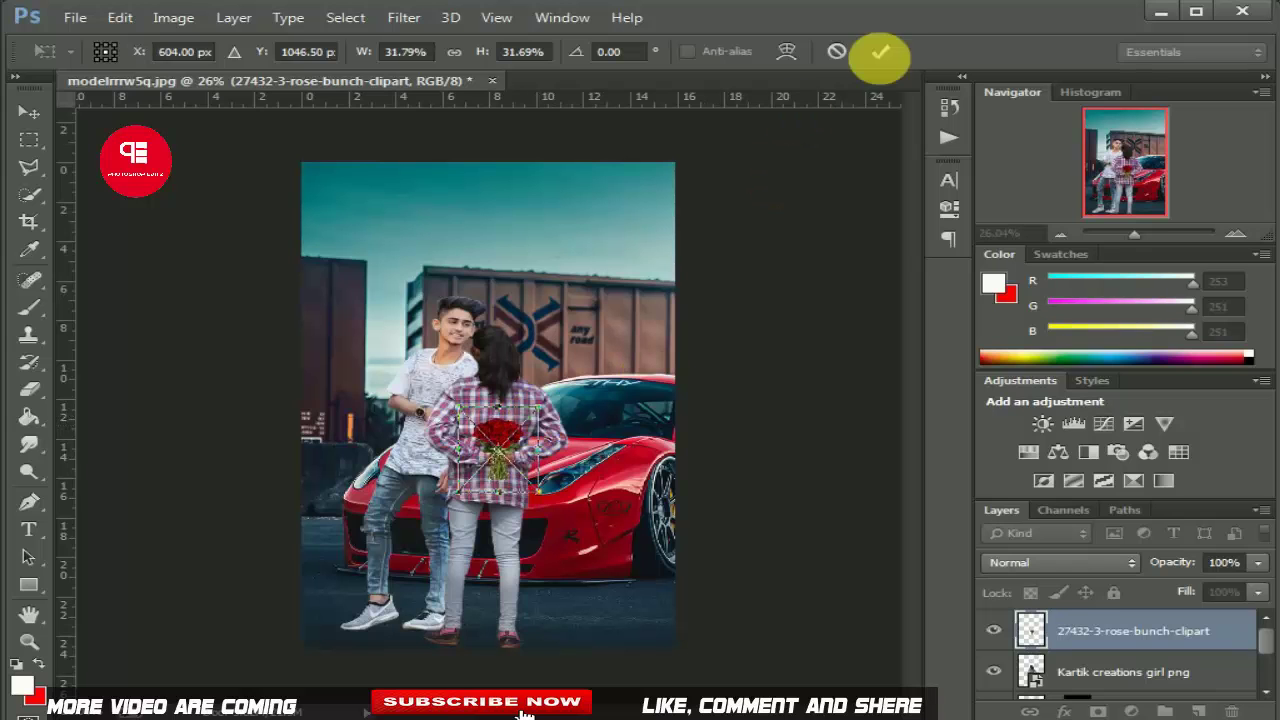
click(880, 51)
scroll(549, 431, up, 2)
scroll(530, 435, up, 2)
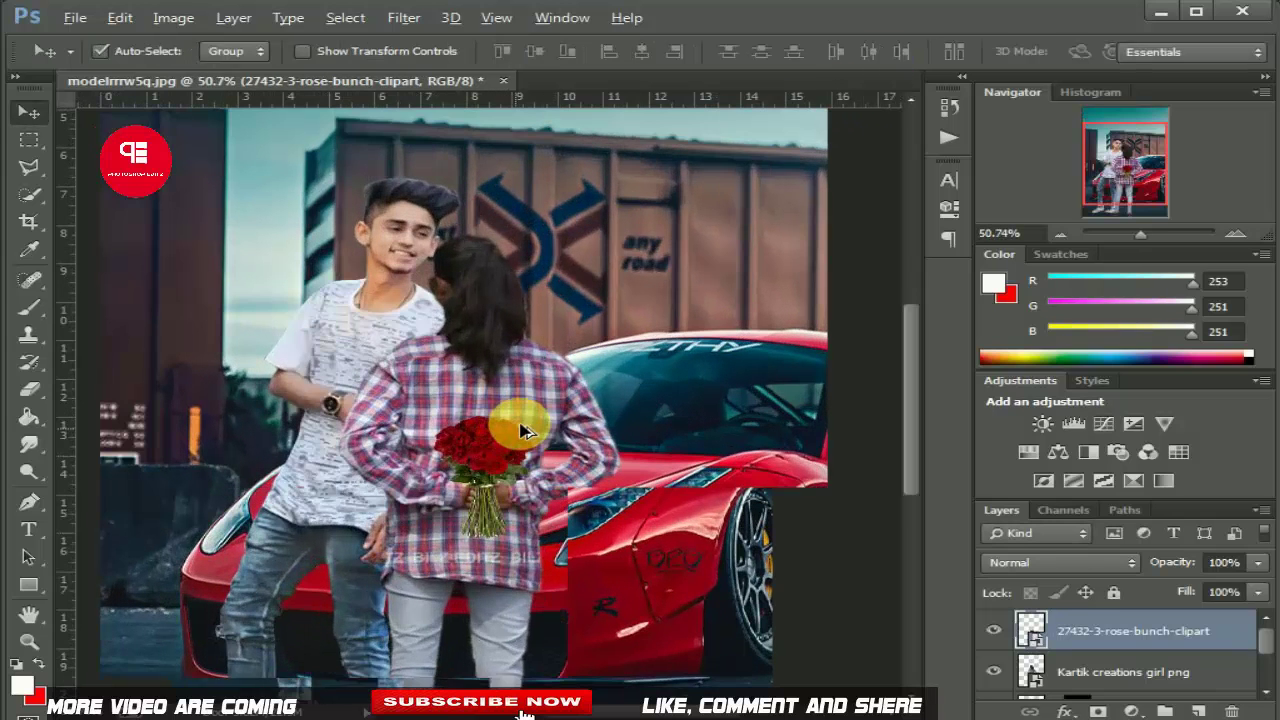
scroll(510, 438, up, 1)
scroll(500, 440, up, 1)
scroll(501, 444, up, 1)
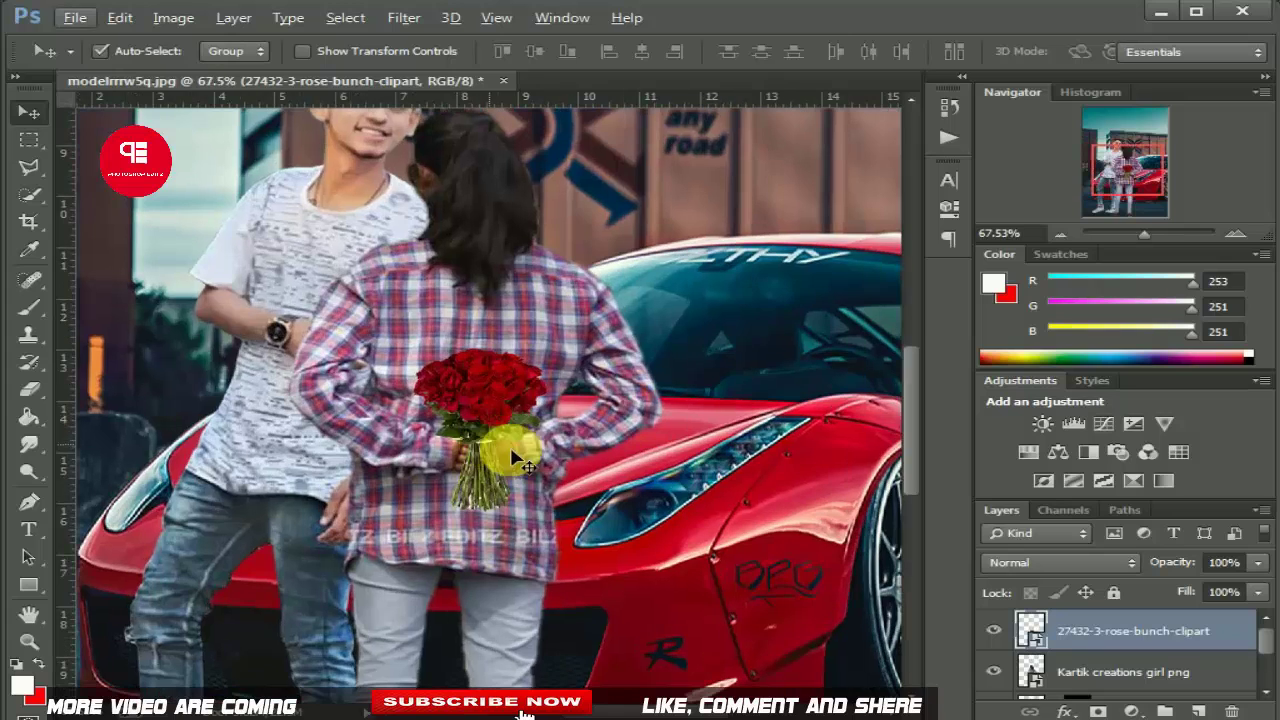
Rasterize and erase excess from the bouquet, then place it in the girl's hands.
click(40, 397)
click(296, 406)
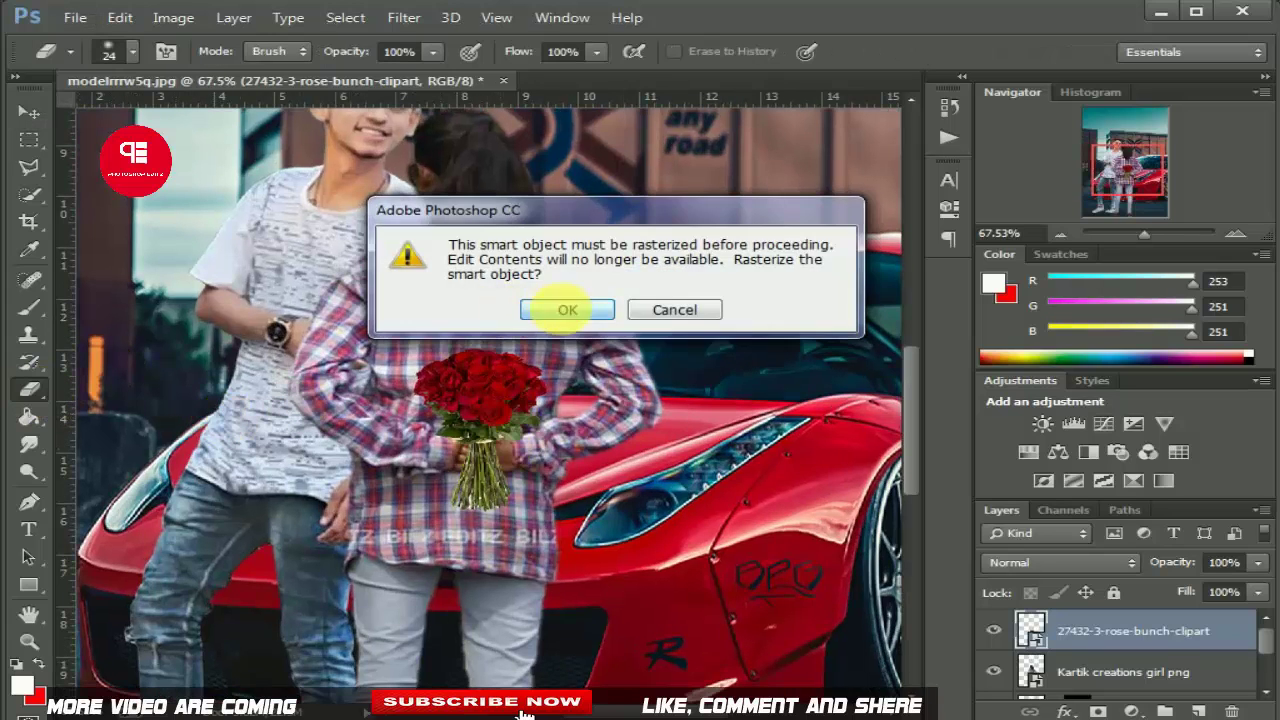
click(563, 306)
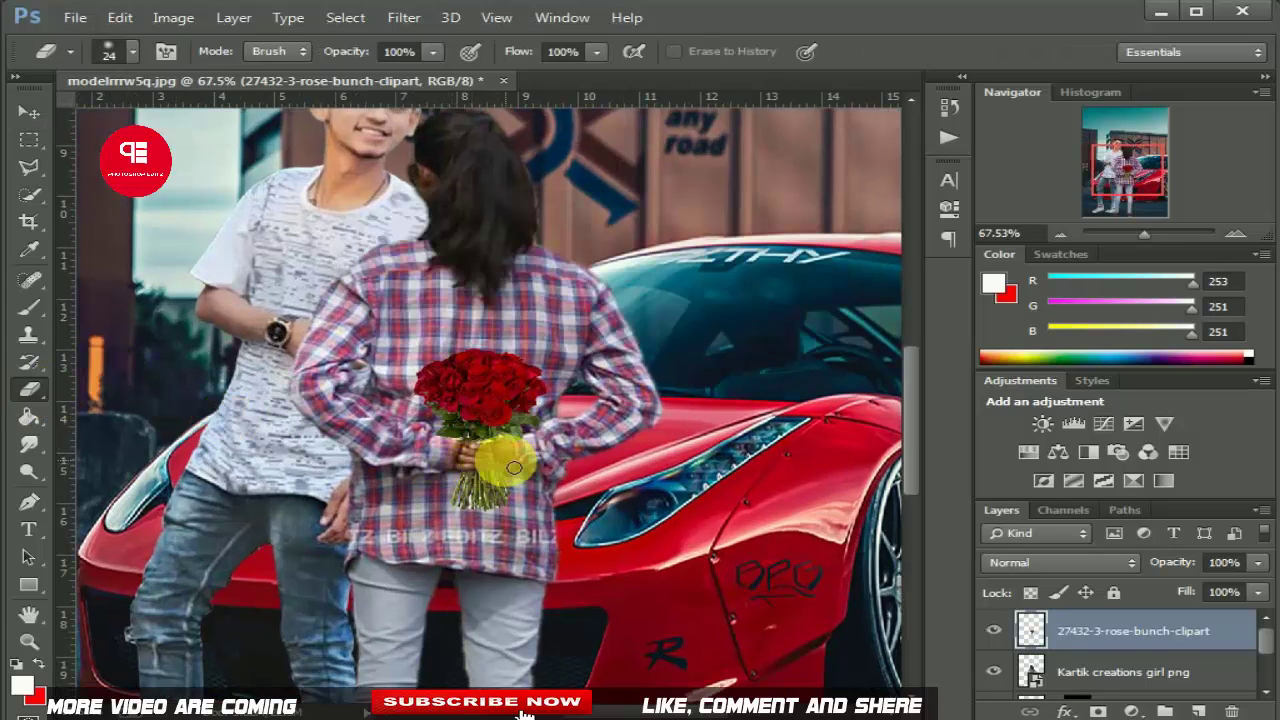
scroll(491, 451, down, 1)
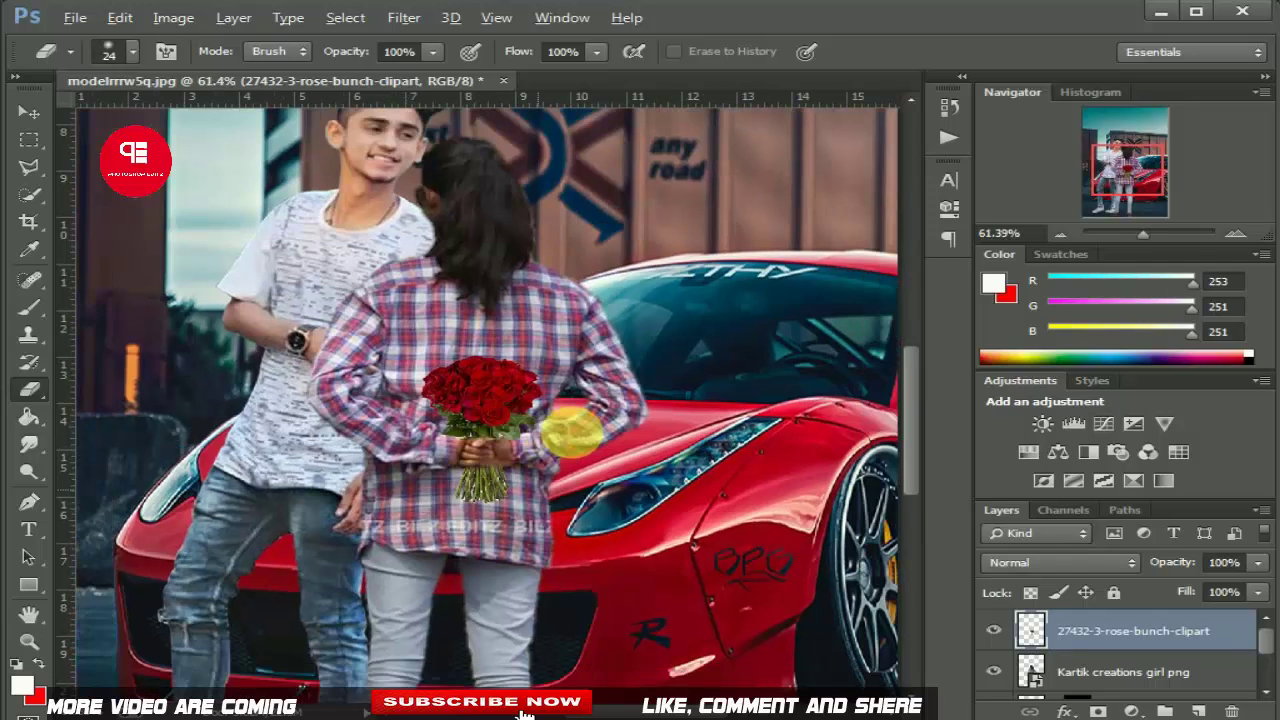
scroll(500, 451, down, 2)
scroll(508, 451, down, 1)
scroll(514, 451, down, 1)
scroll(510, 450, down, 1)
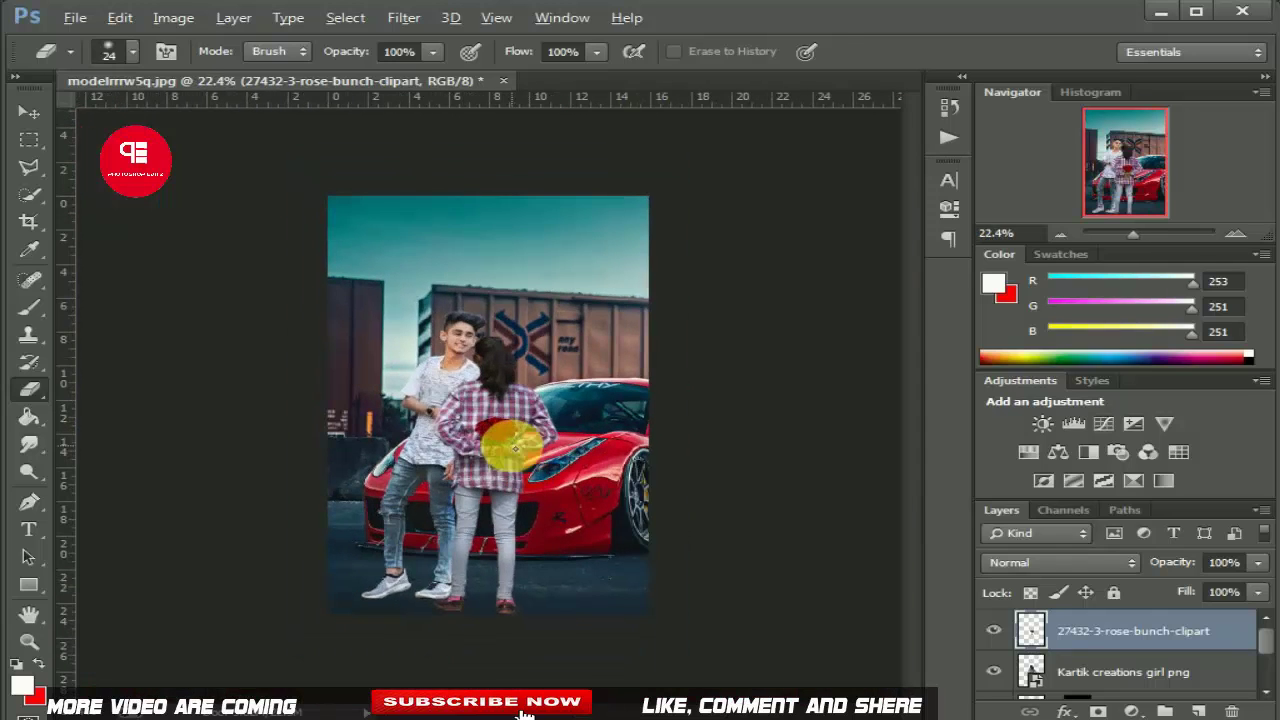
scroll(540, 425, up, 1)
scroll(495, 420, down, 1)
scroll(492, 418, up, 1)
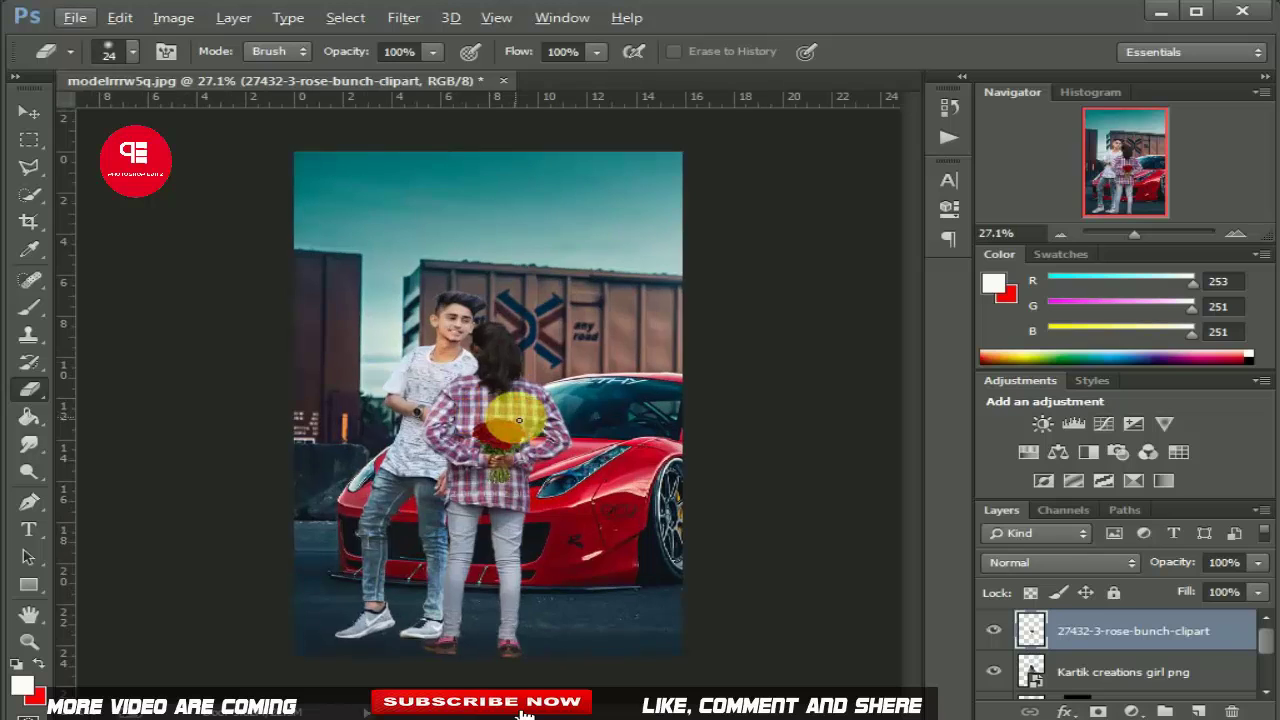
click(29, 111)
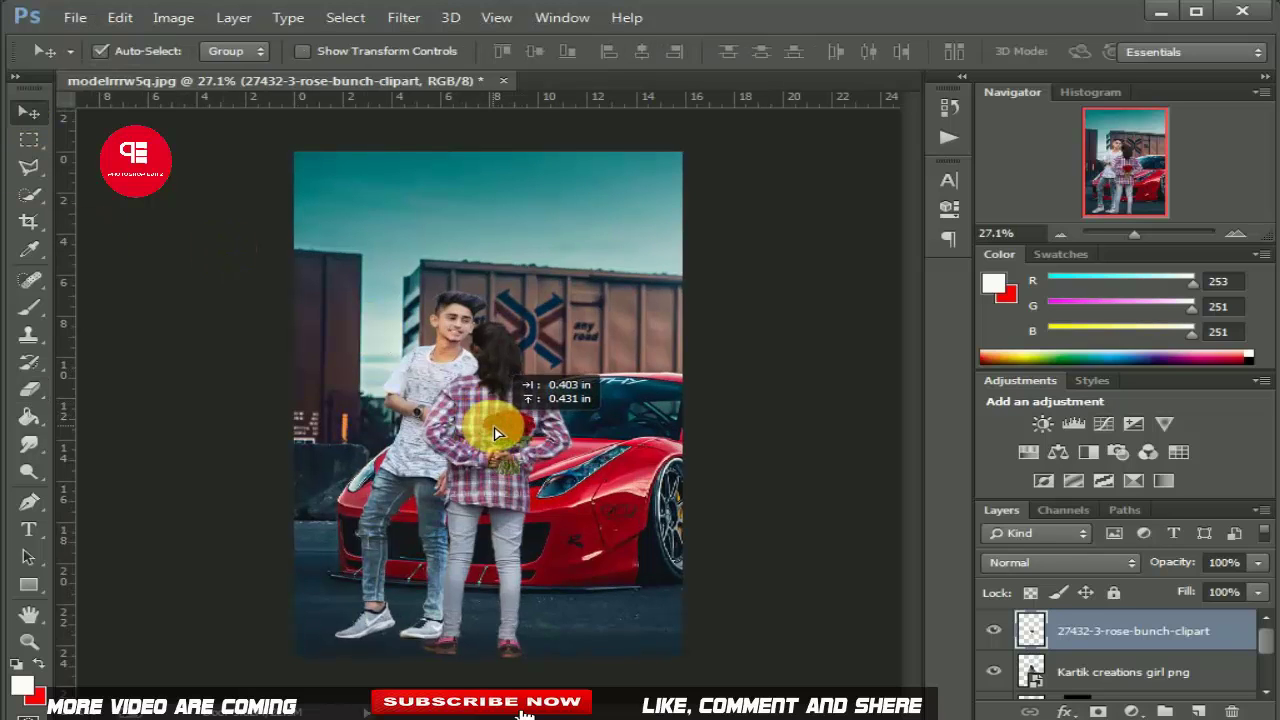
drag(483, 437, 494, 427)
Merge the roses with the girl layer and shift her slightly right.
click(120, 17)
click(668, 557)
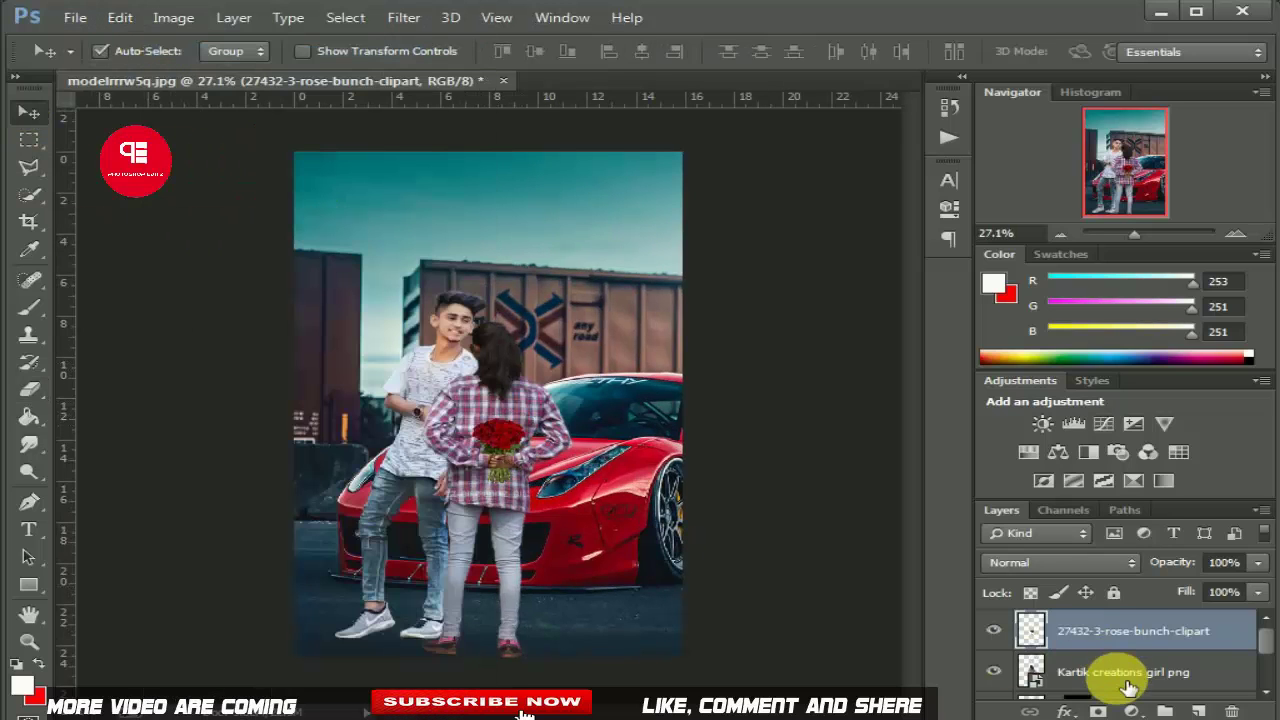
ctrl+click(1090, 670)
right_click(1094, 667)
click(800, 493)
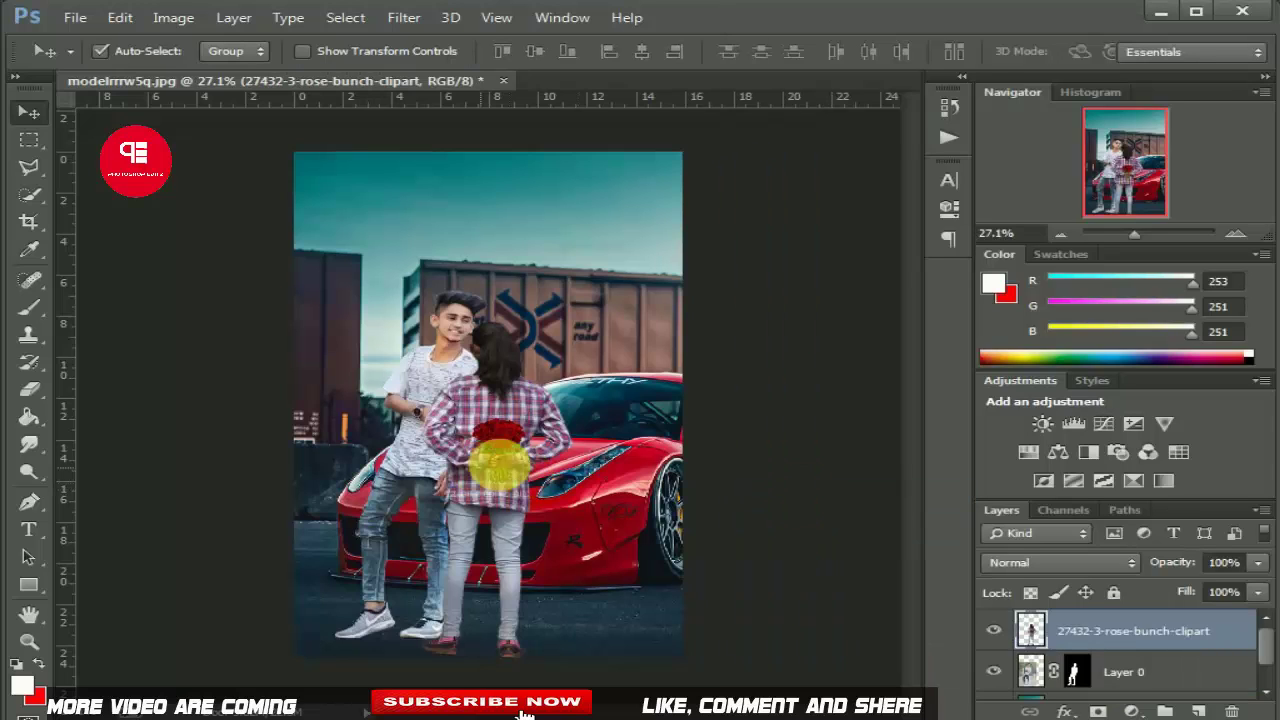
drag(500, 451, 522, 453)
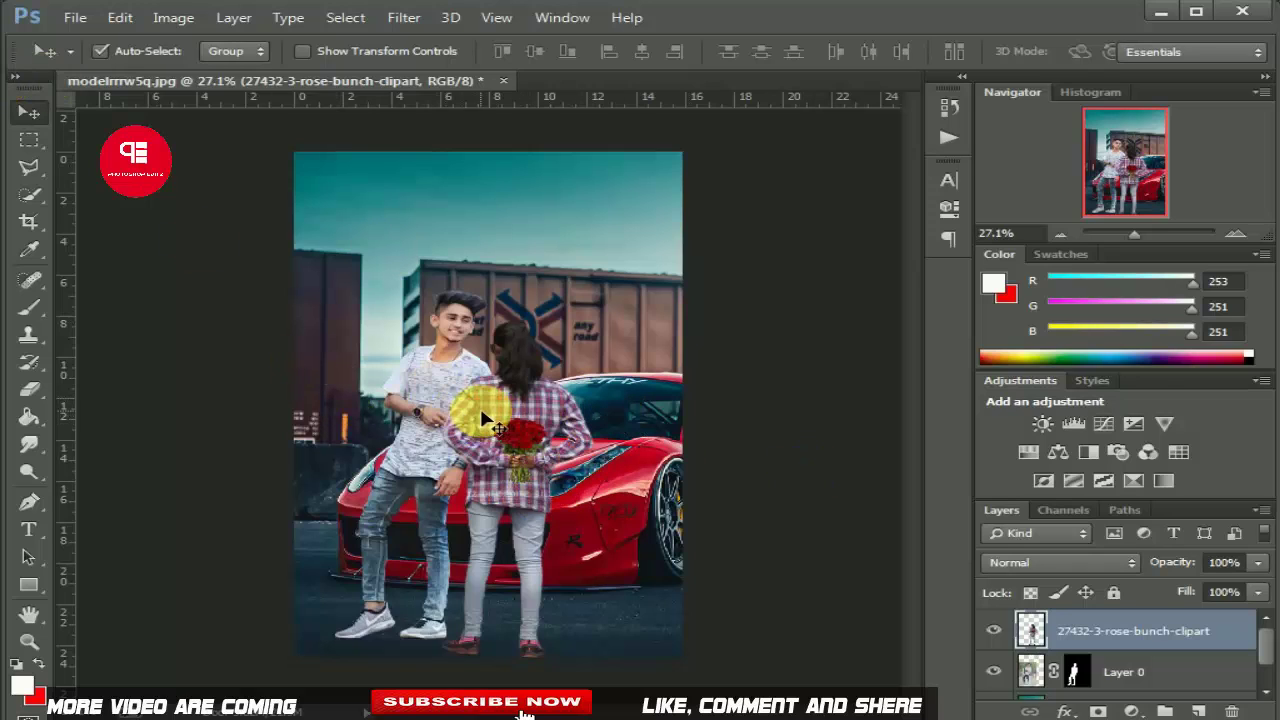
Select Layer 0 and set up the Smudge tool with a soft 20 px brush.
click(450, 390)
click(404, 17)
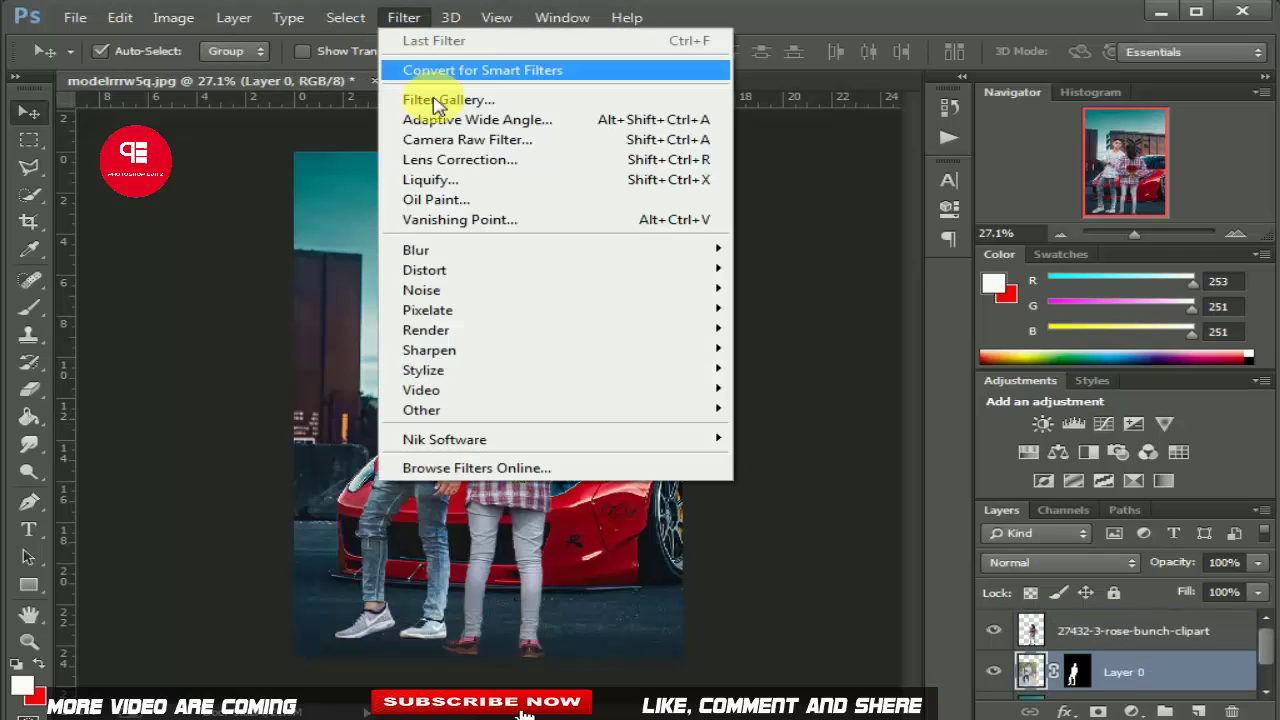
click(812, 212)
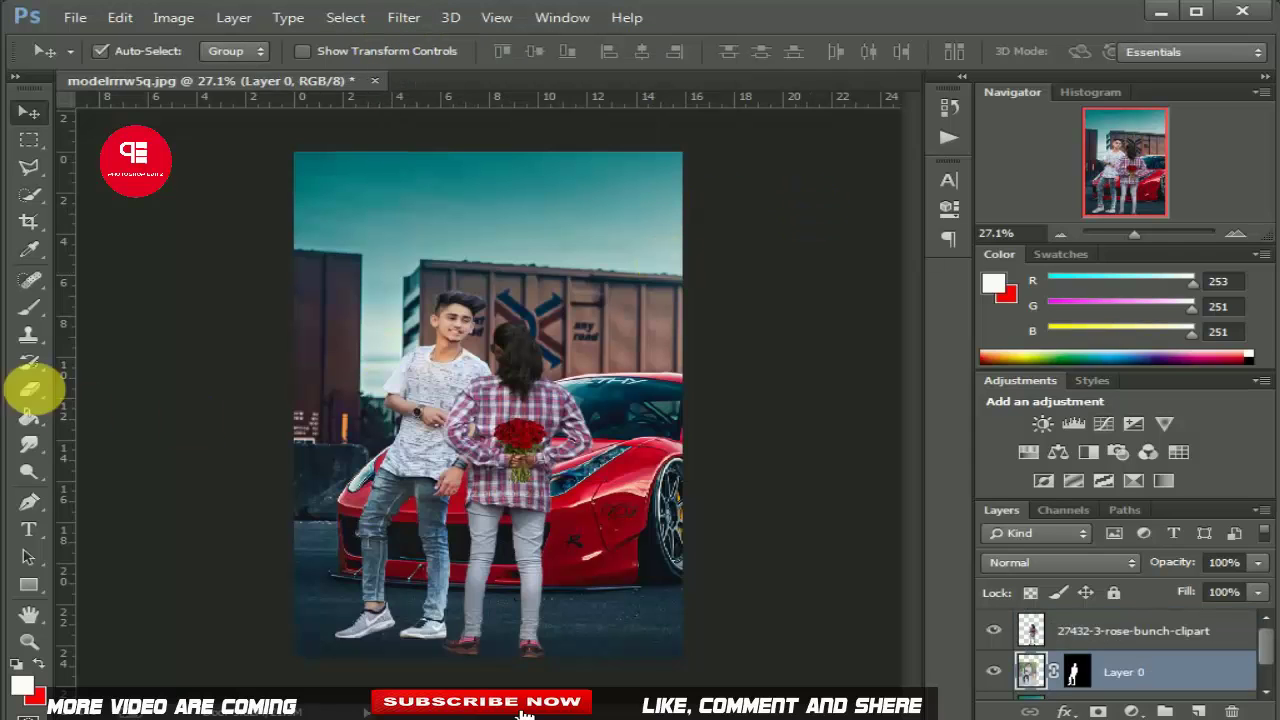
click(31, 450)
click(135, 52)
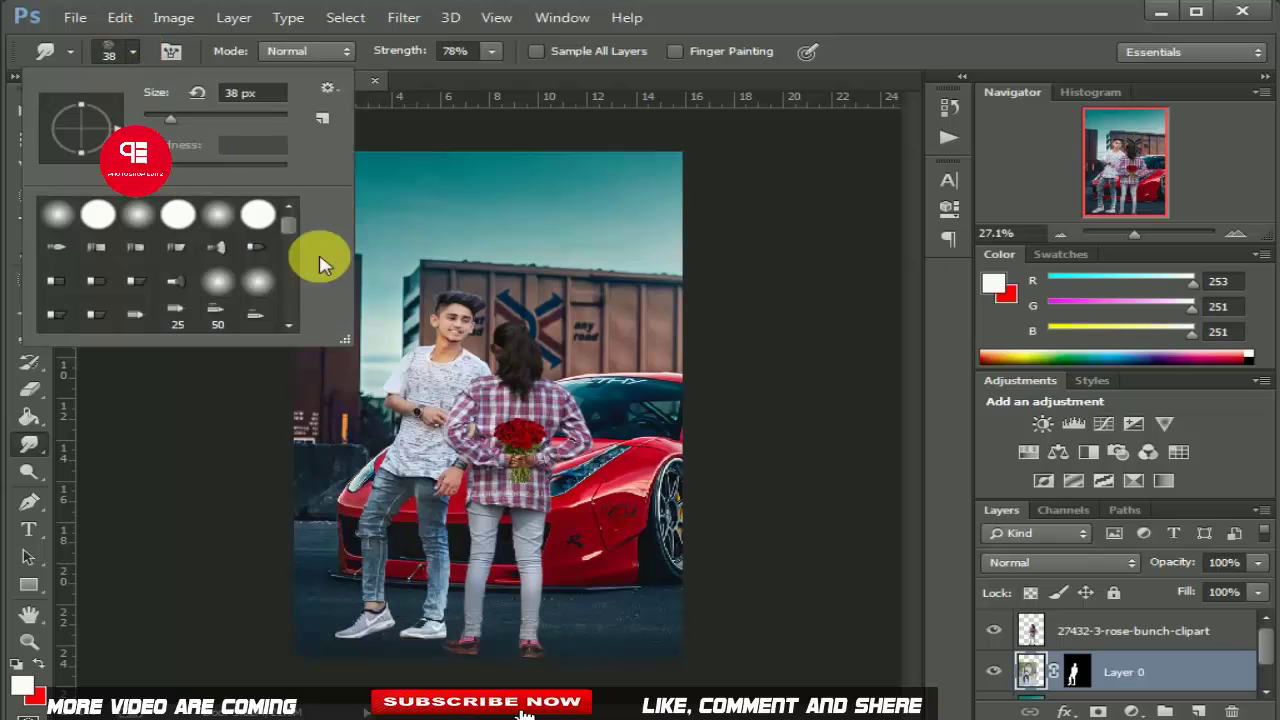
drag(294, 257, 294, 320)
click(192, 318)
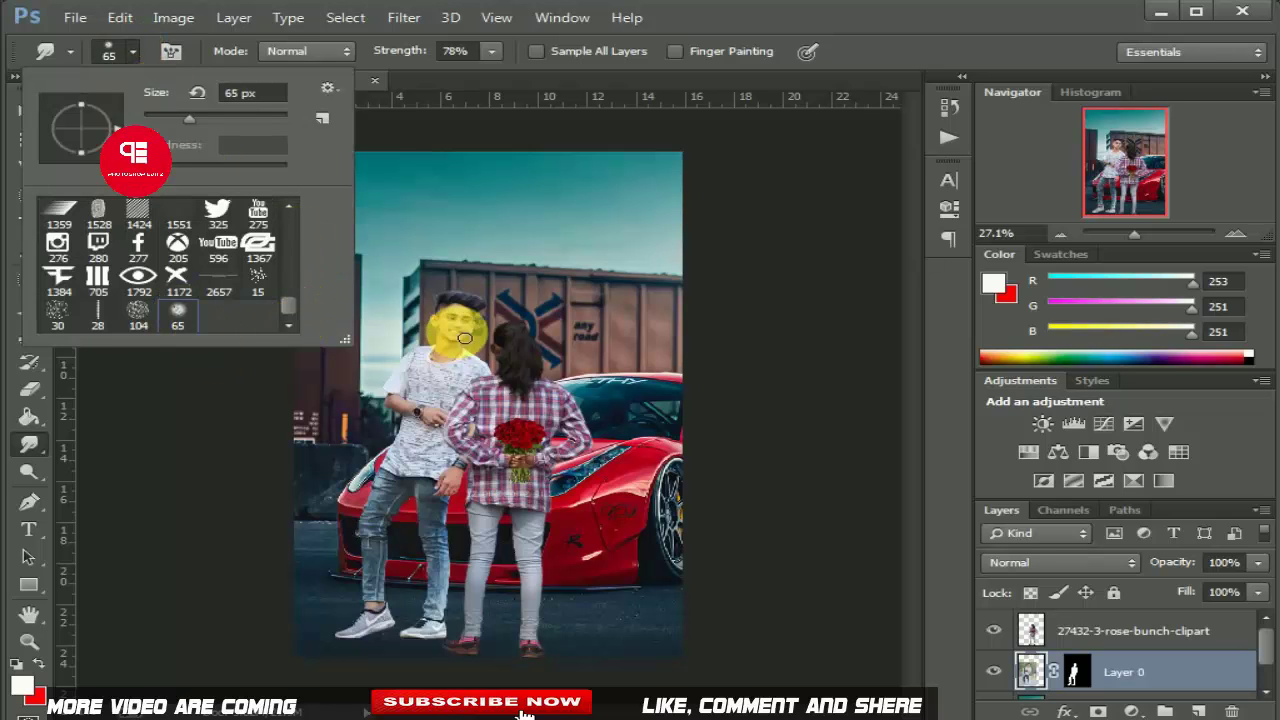
alt+scroll(445, 312, up, 3)
alt+scroll(445, 312, up, 3)
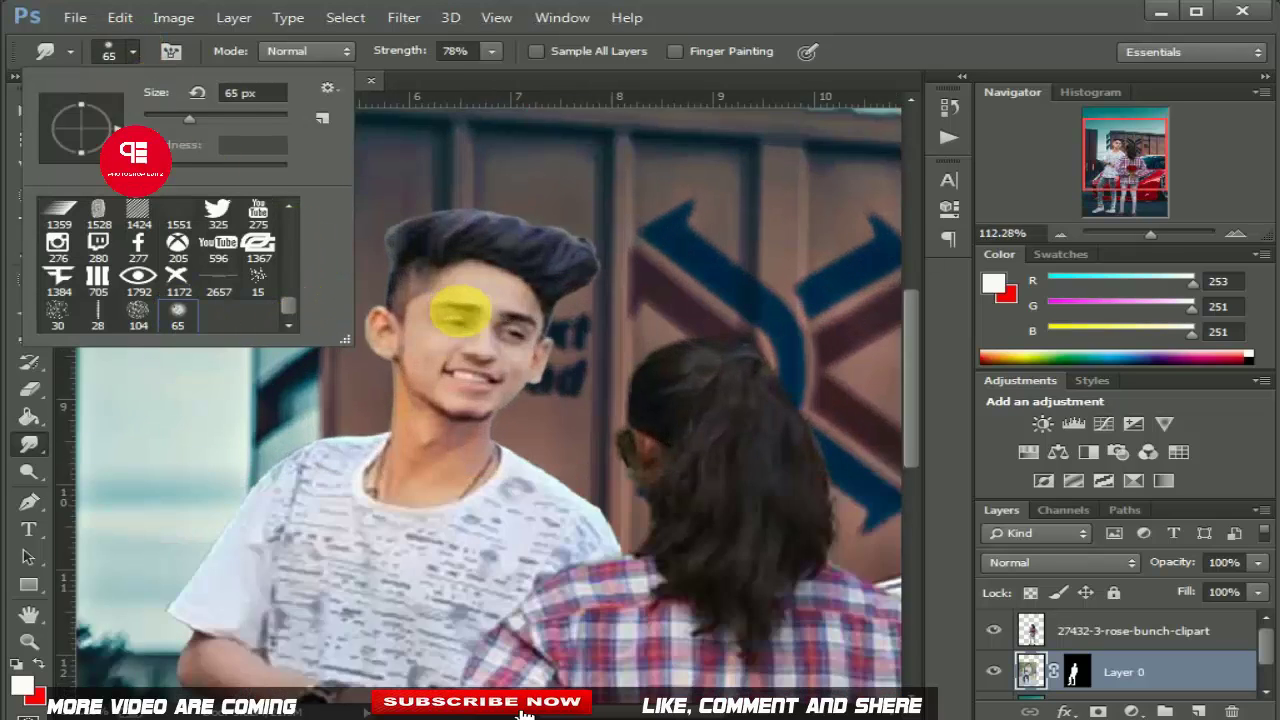
click(158, 116)
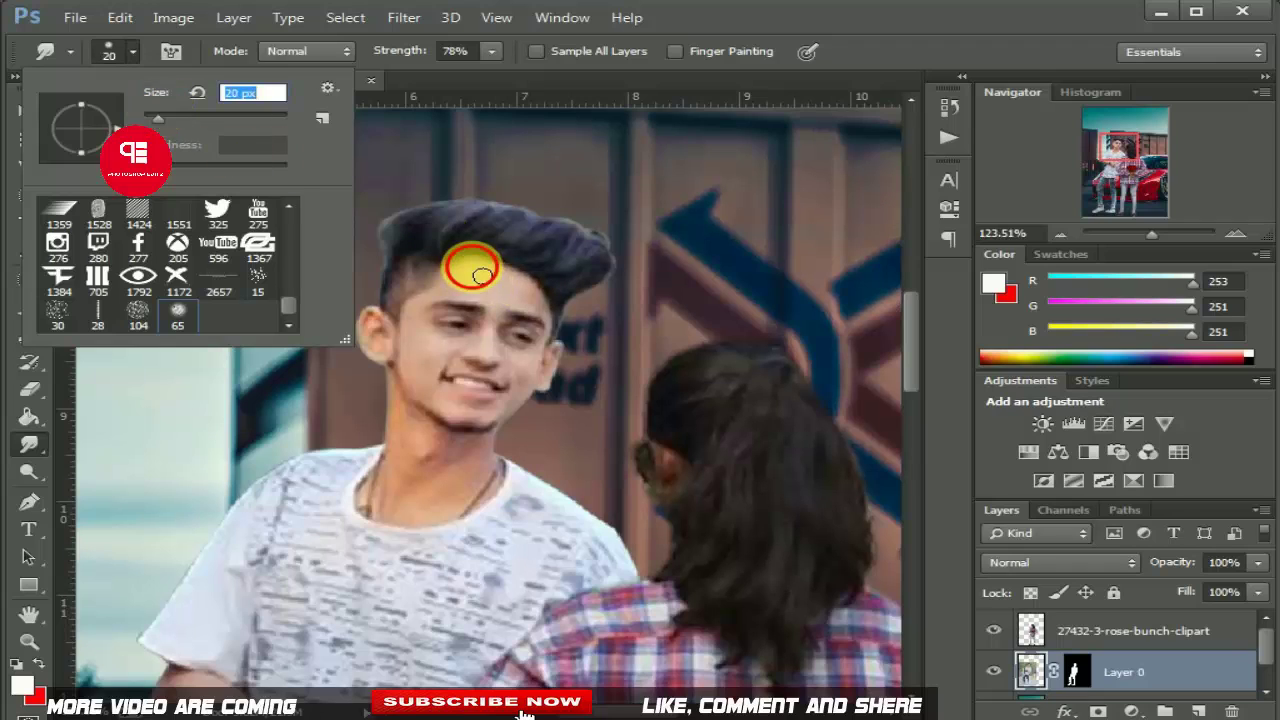
click(481, 275)
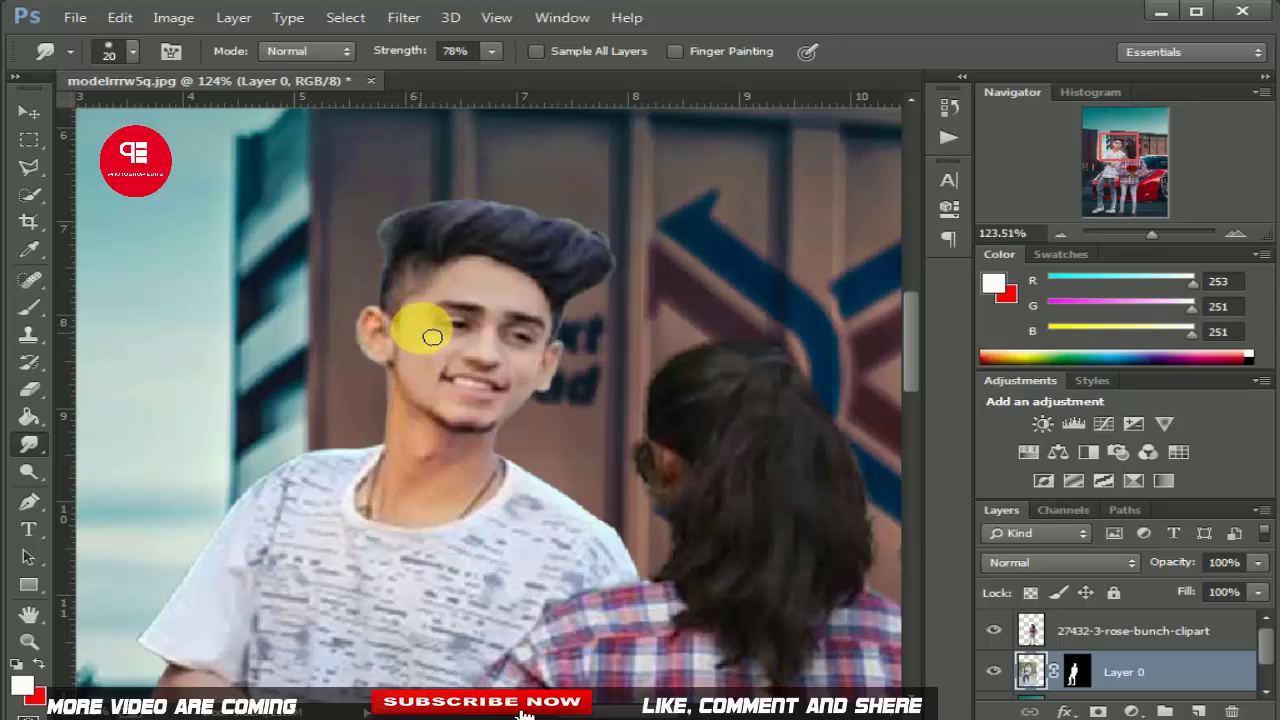
Undo bad strokes, shrink the brush to 13 px, and smudge the right mouth corner wider.
click(120, 17)
click(230, 47)
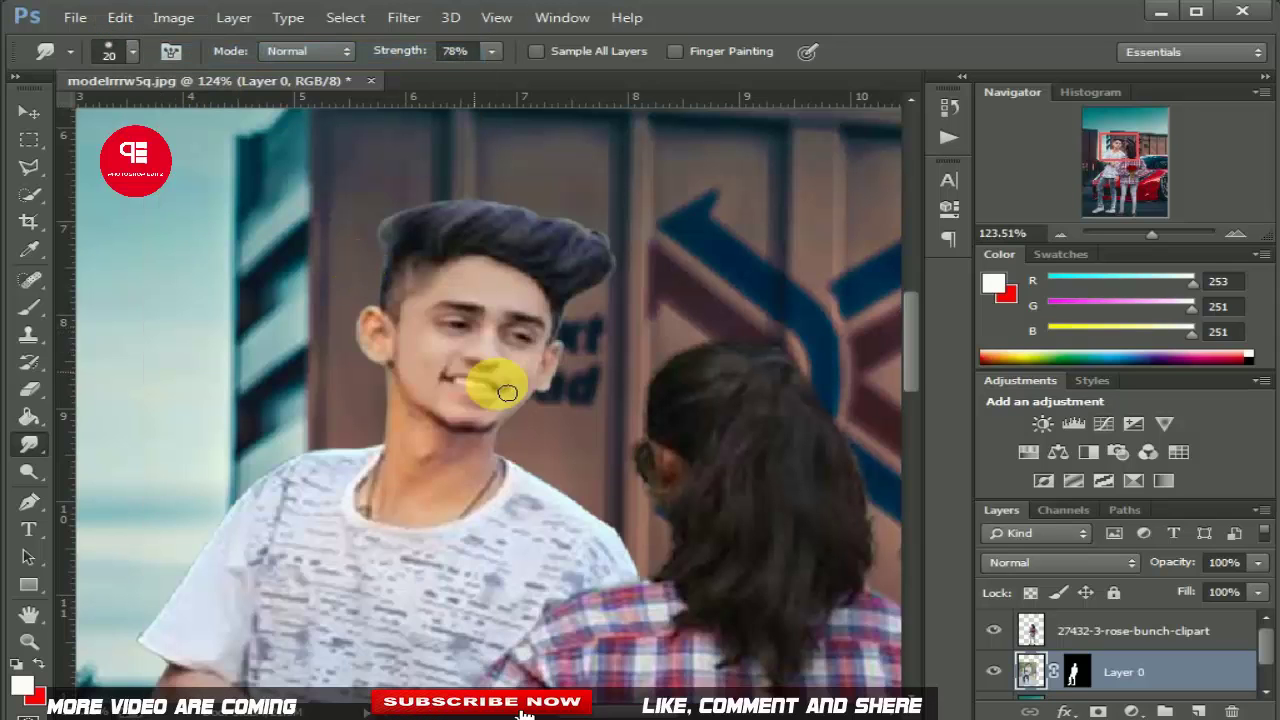
scroll(455, 355, up, 3)
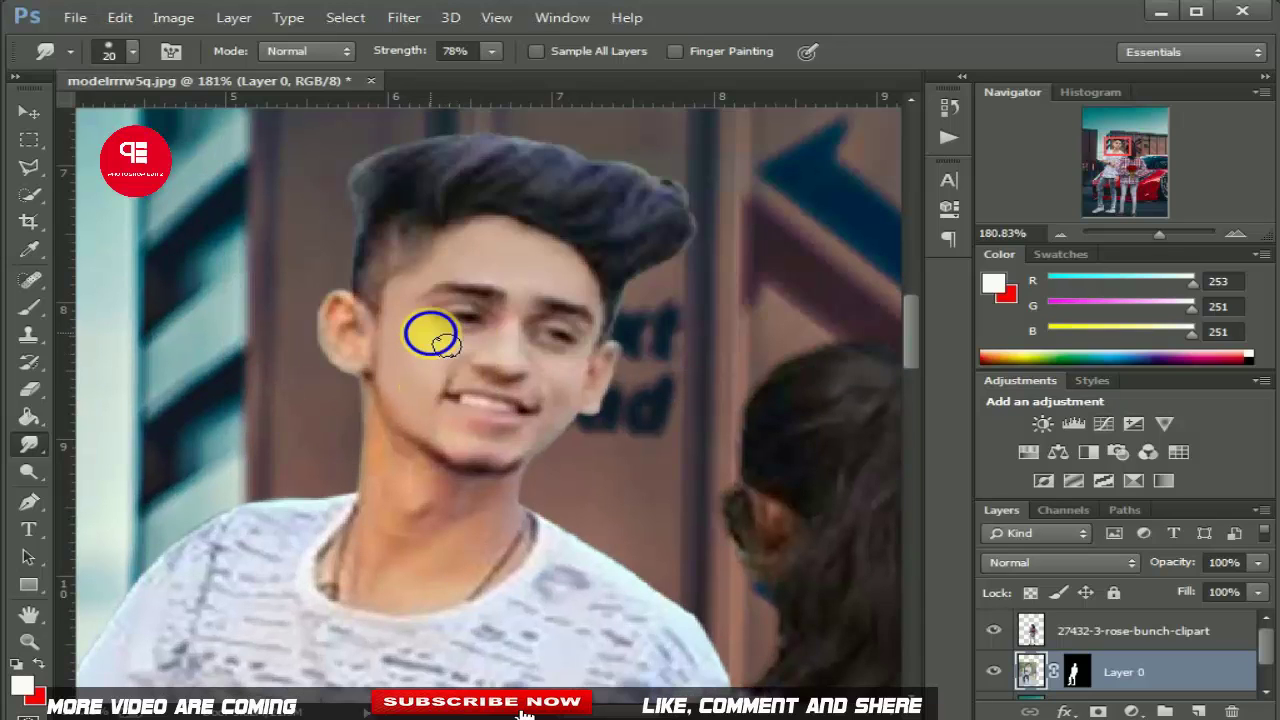
right_click(530, 368)
drag(573, 388, 443, 366)
key(Return)
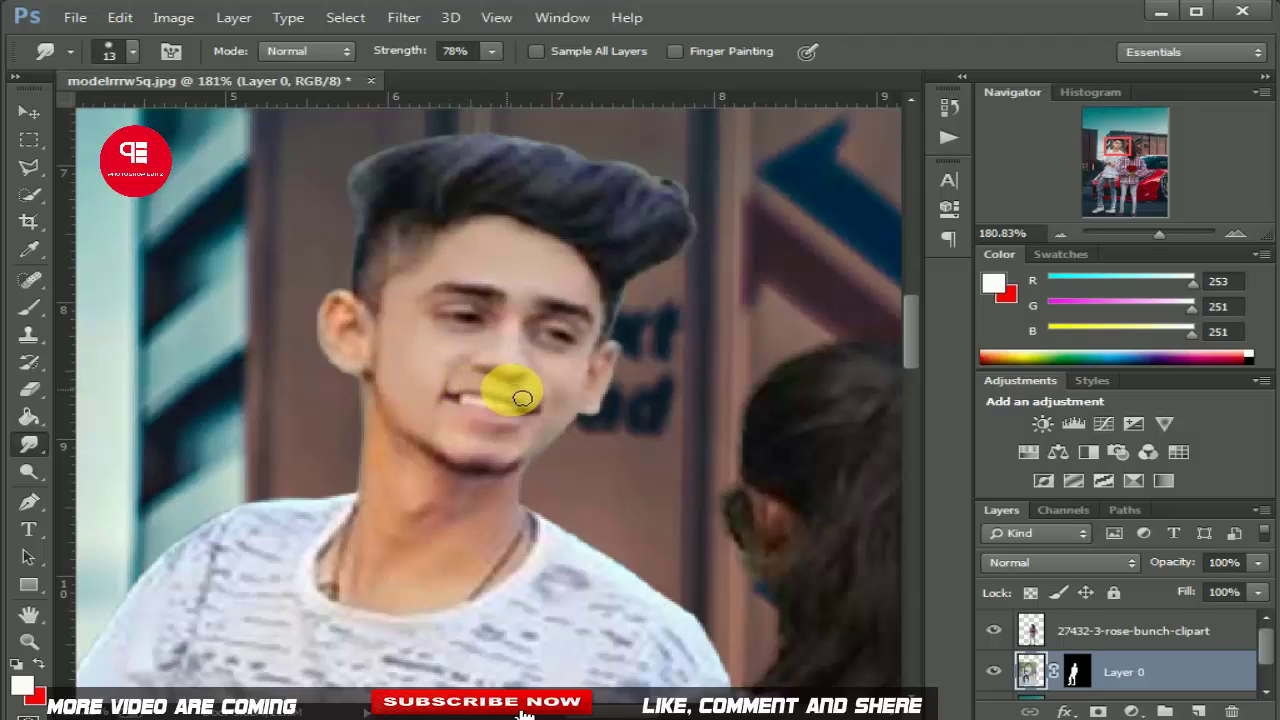
click(120, 17)
click(175, 37)
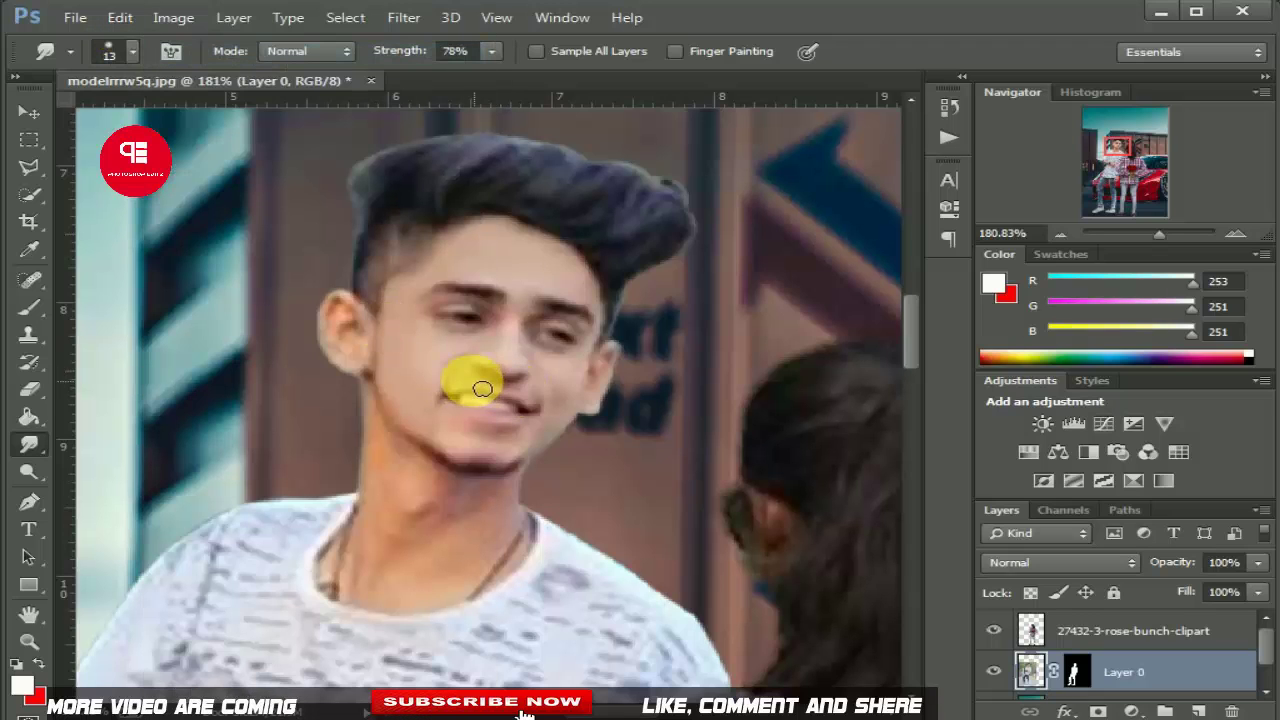
drag(530, 401, 583, 398)
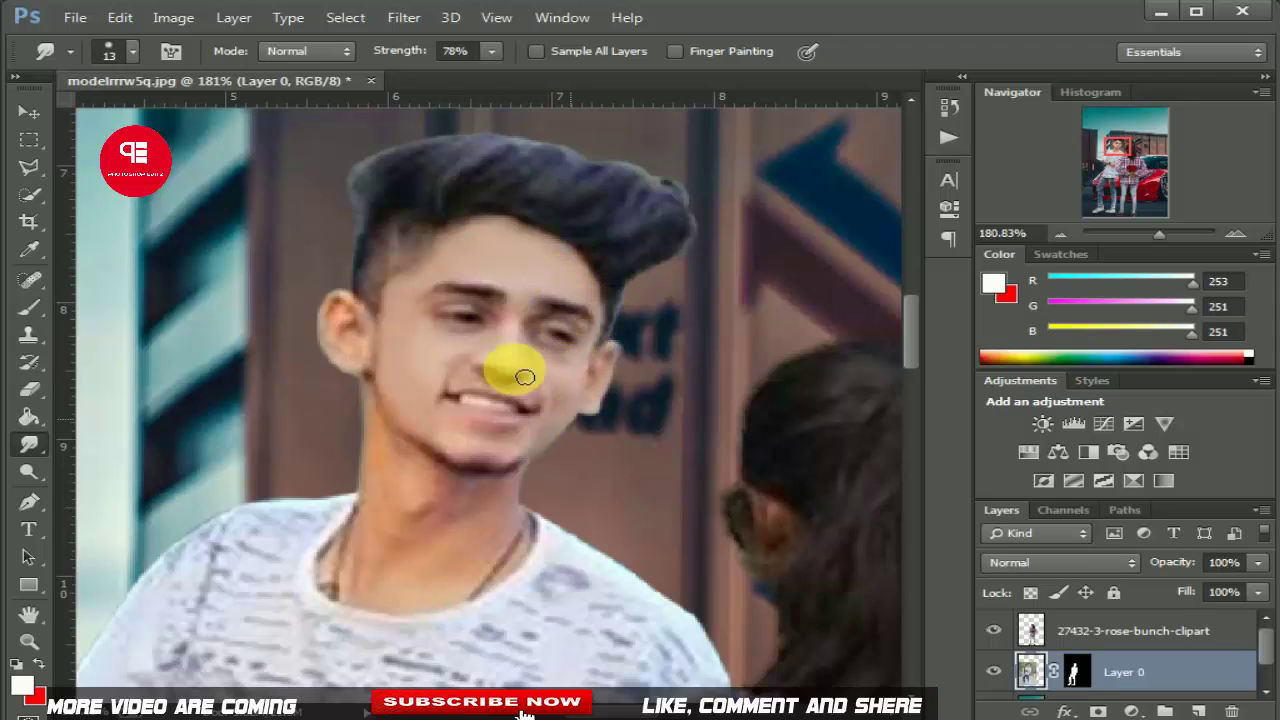
Undo the last stroke, lower Strength to 28%, smudge the cheek, and enlarge the brush to 22 px.
click(120, 17)
click(175, 37)
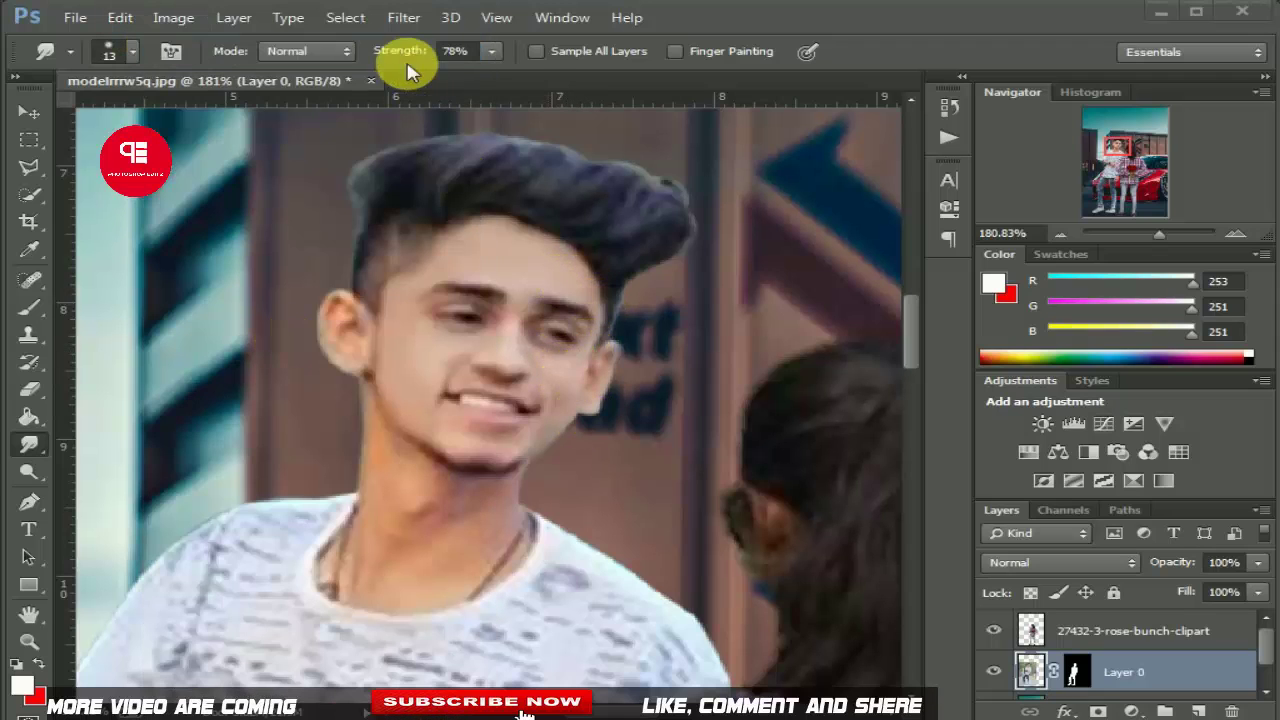
drag(418, 57, 410, 55)
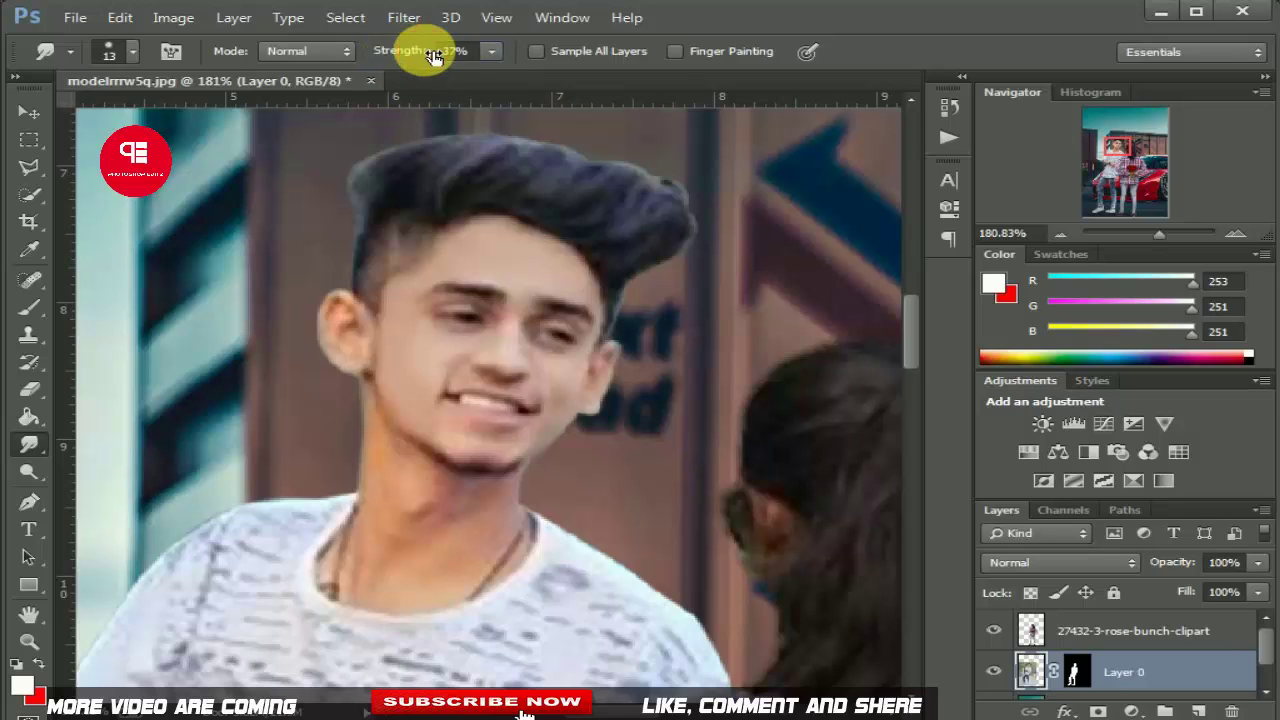
click(581, 372)
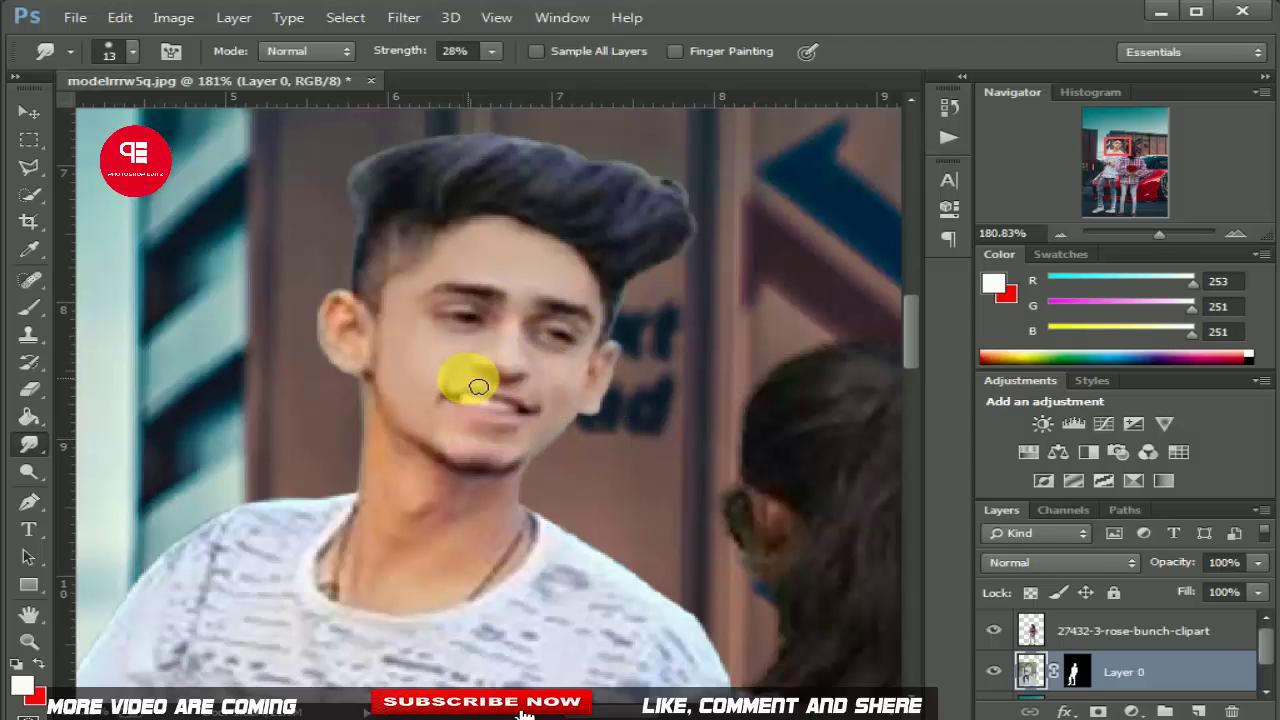
right_click(423, 423)
mouse_move(508, 457)
mouse_down()
mouse_move(471, 451)
mouse_move(520, 470)
mouse_up()
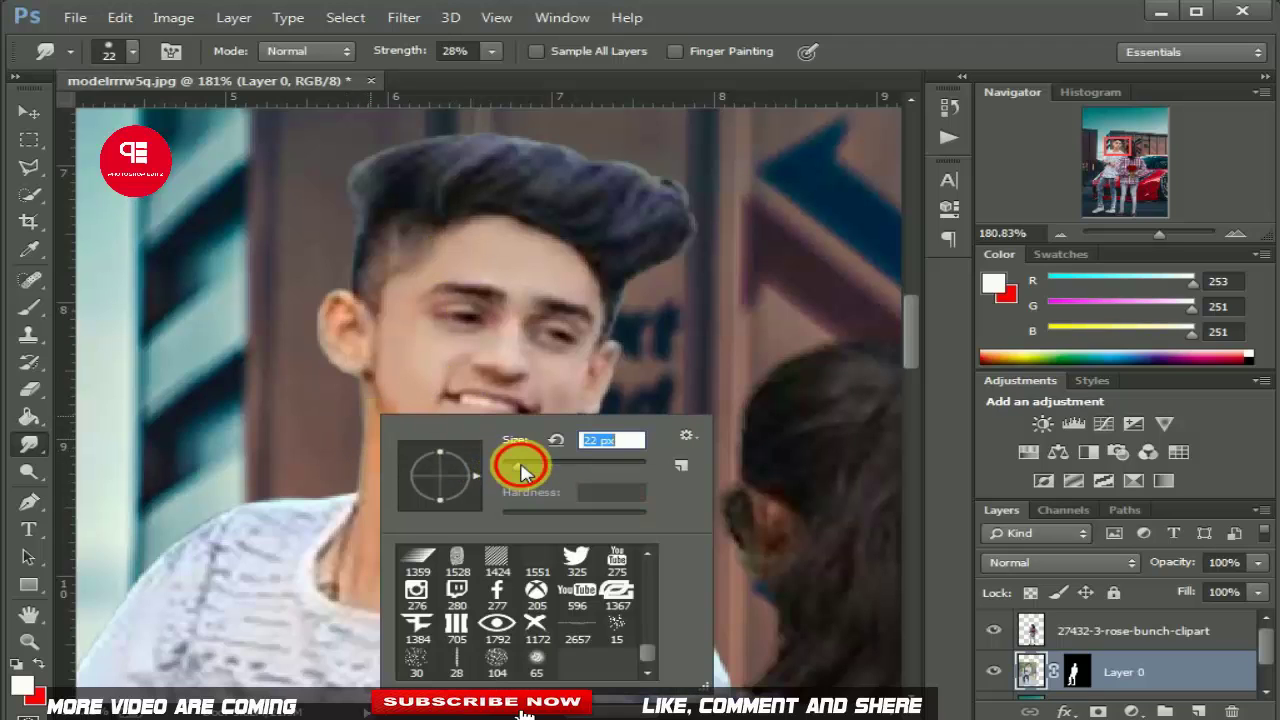
click(372, 505)
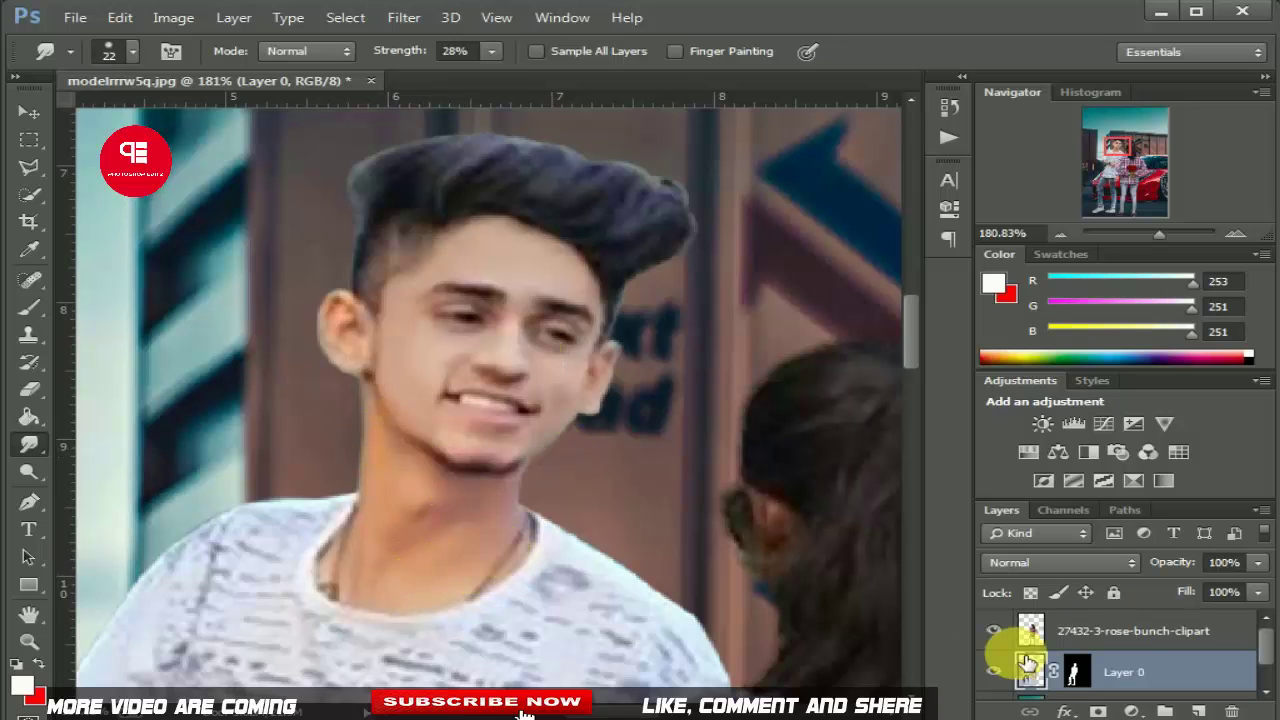
Select Layer 0's mask and bring up Refine Mask for it.
scroll(862, 546, down, 2)
scroll(840, 535, down, 2)
scroll(800, 522, down, 1)
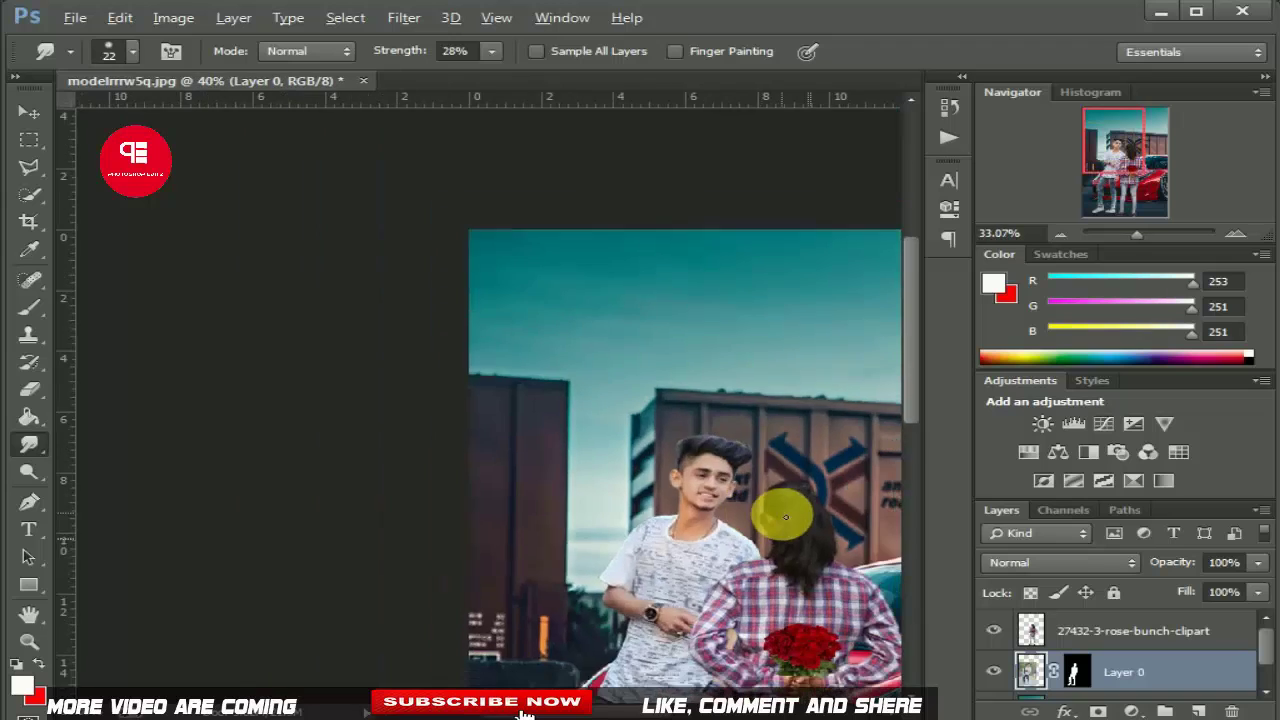
scroll(514, 491, down, 1)
scroll(520, 451, up, 1)
scroll(520, 451, up, 1)
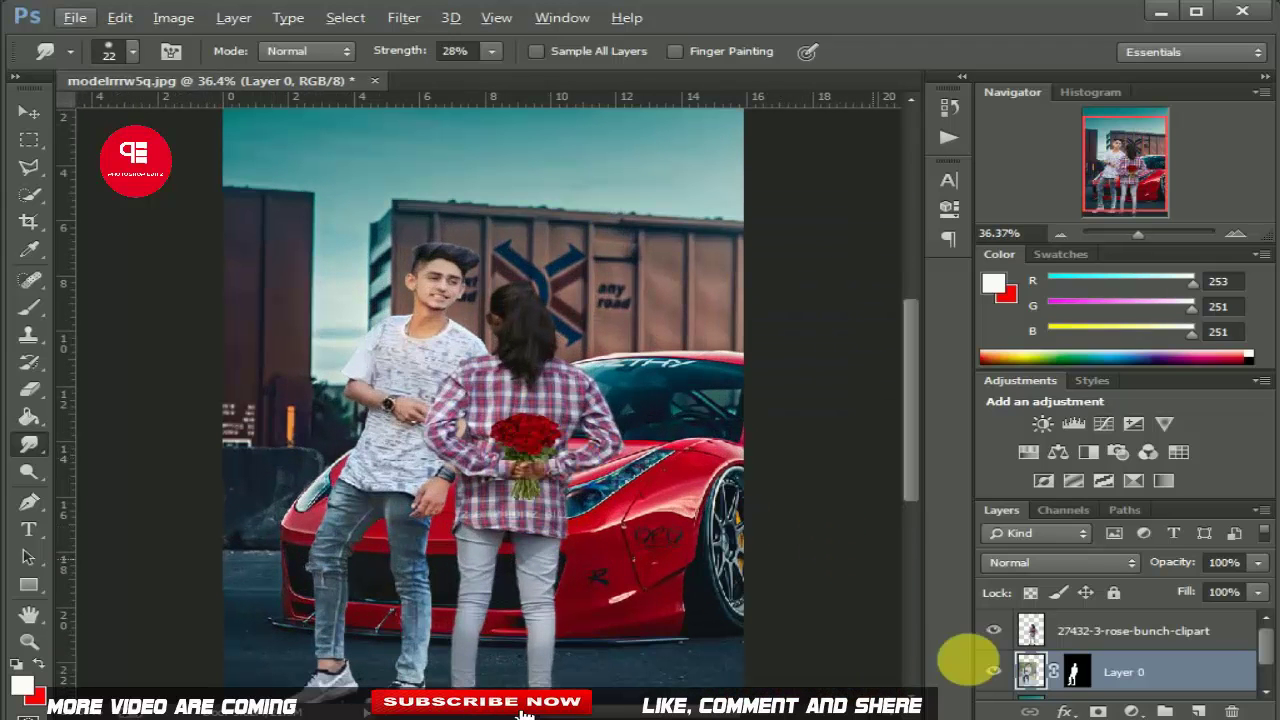
click(1068, 672)
right_click(1072, 674)
click(1040, 620)
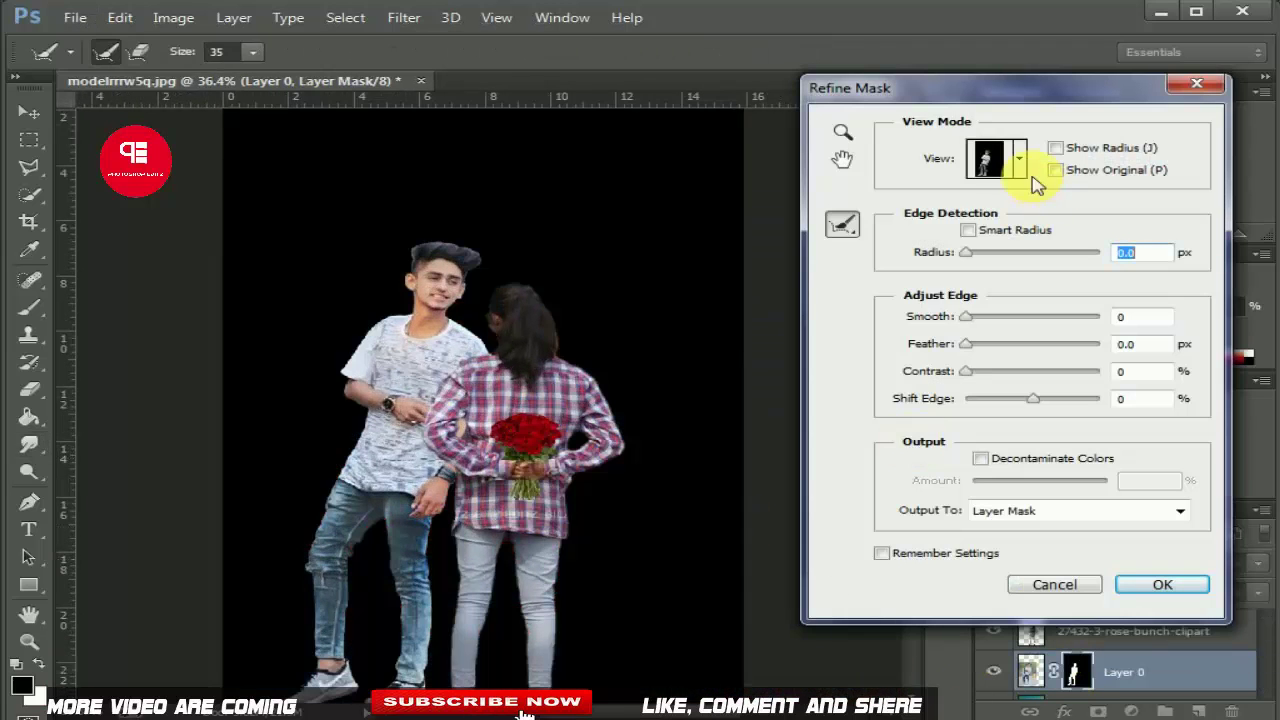
Preview in Overlay view, brush the Refine Radius over the boy's hair, and apply.
click(1020, 160)
click(955, 251)
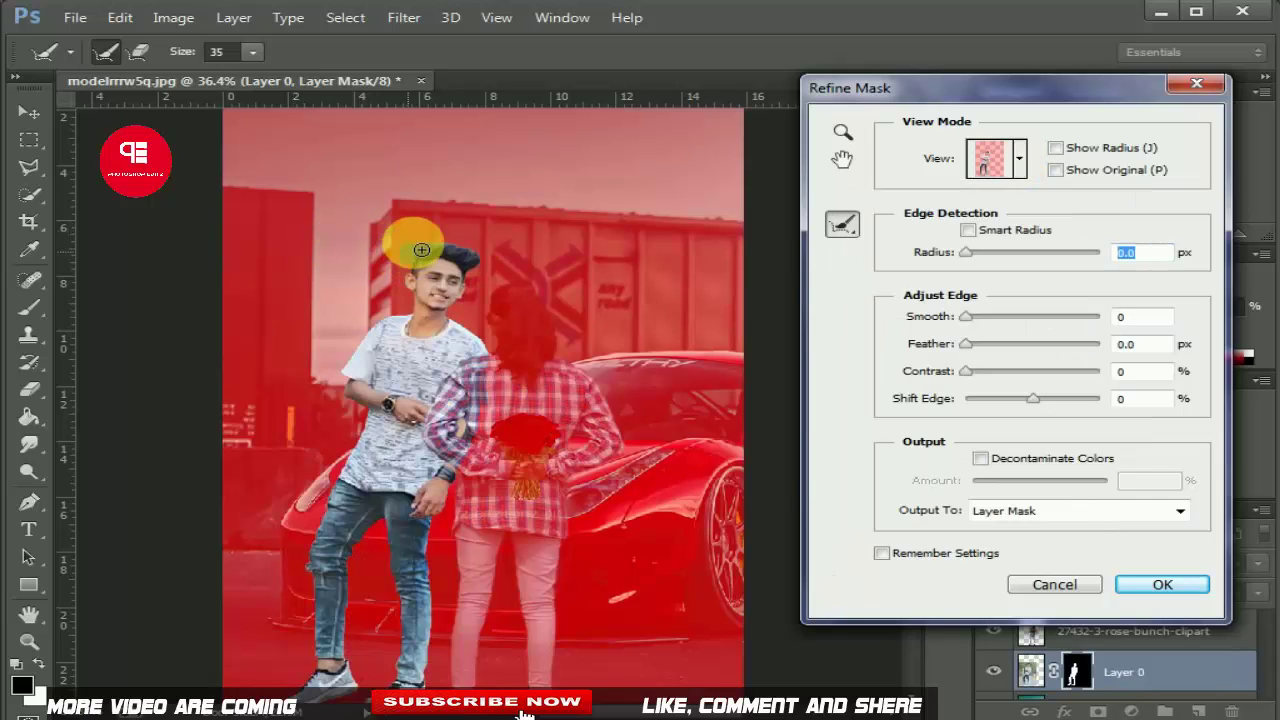
drag(479, 277, 485, 280)
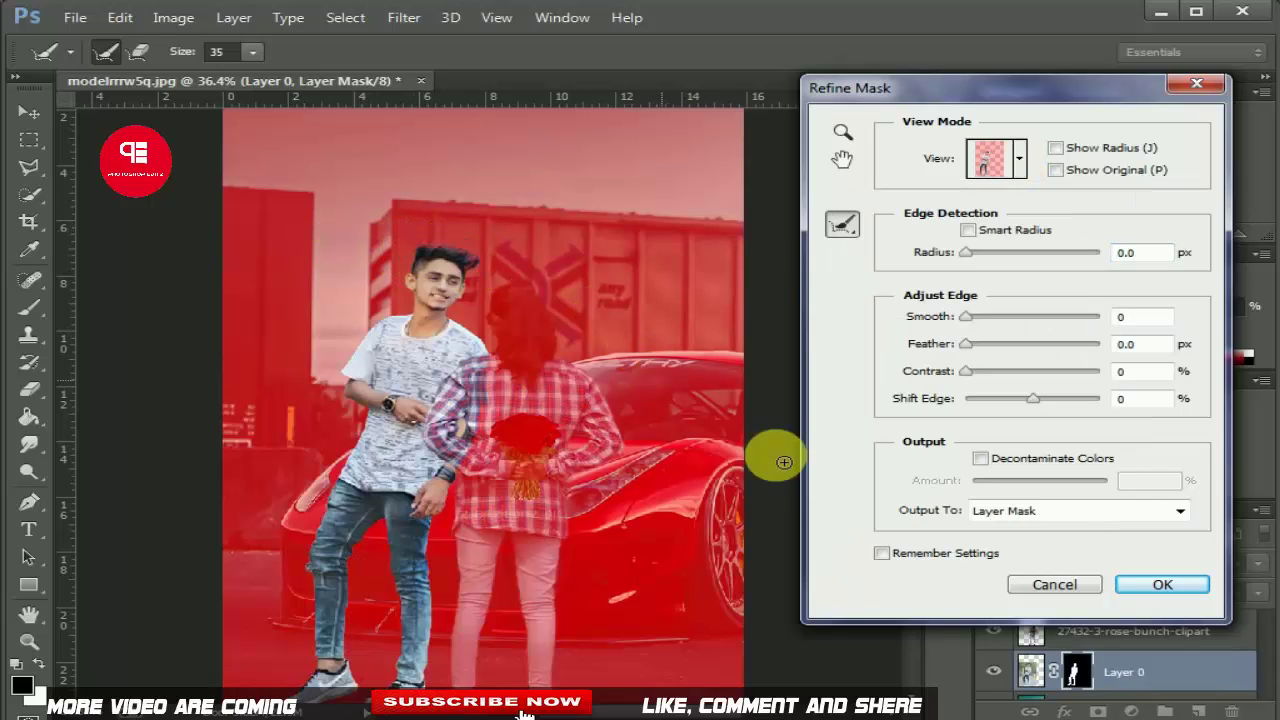
click(1203, 592)
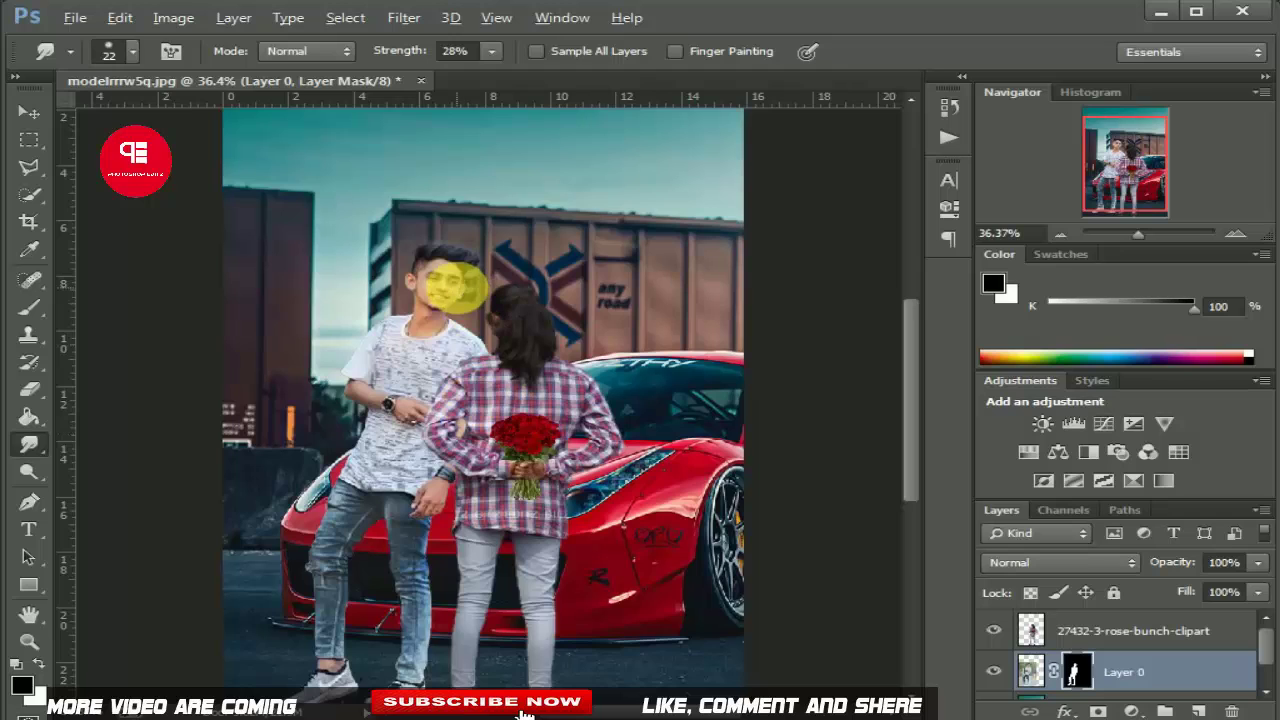
scroll(443, 290, down, 2)
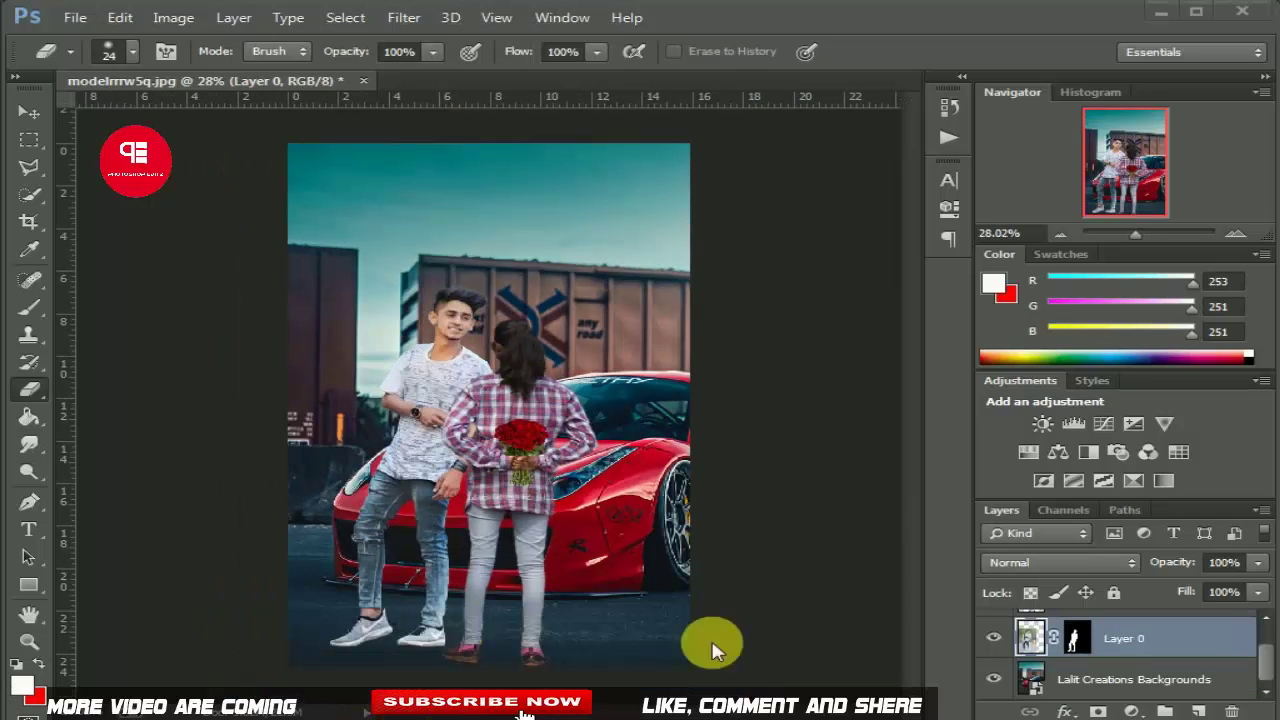
alt+scroll(430, 414, up, 1)
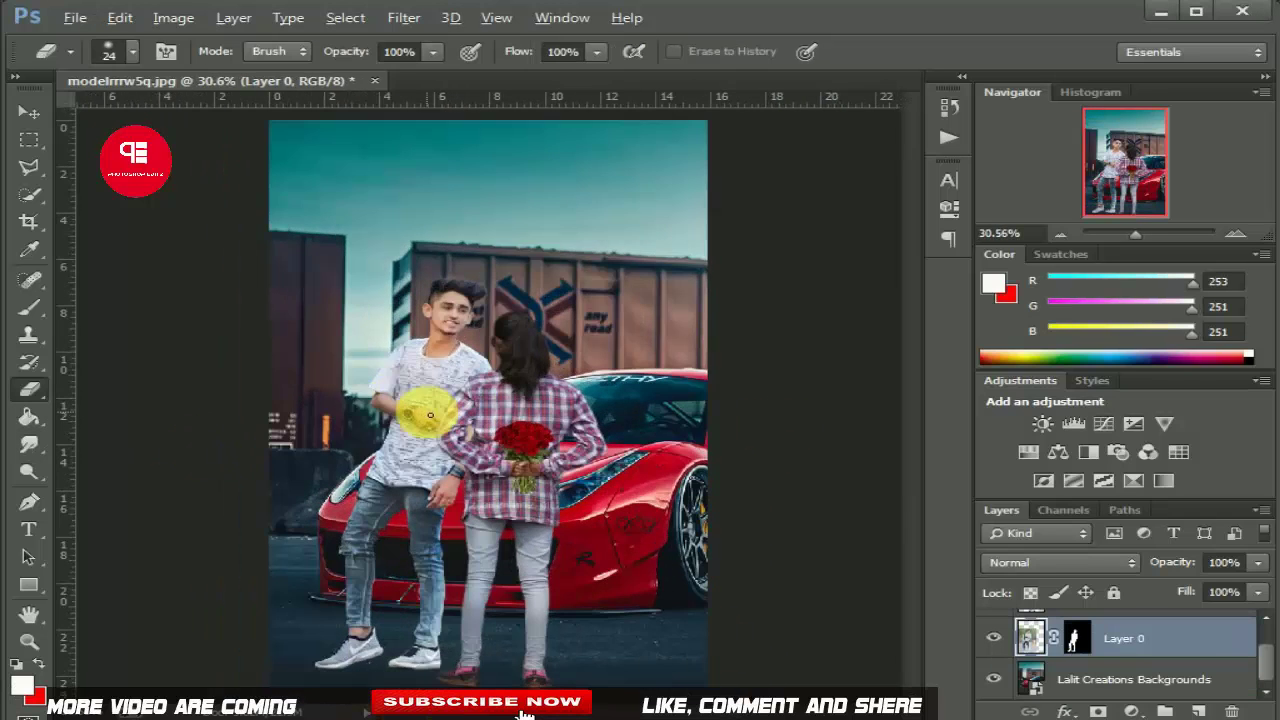
Place Embedded the hair PNG and shrink it to about a quarter size.
click(75, 17)
click(135, 380)
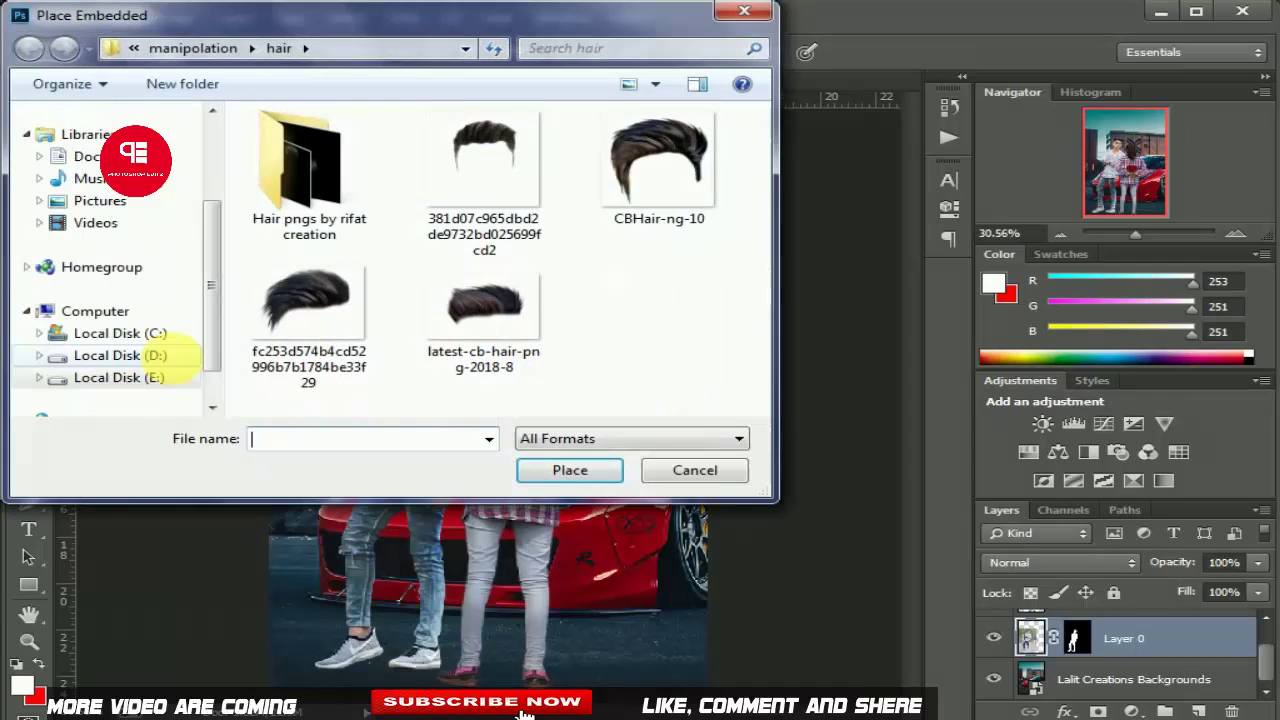
double_click(356, 314)
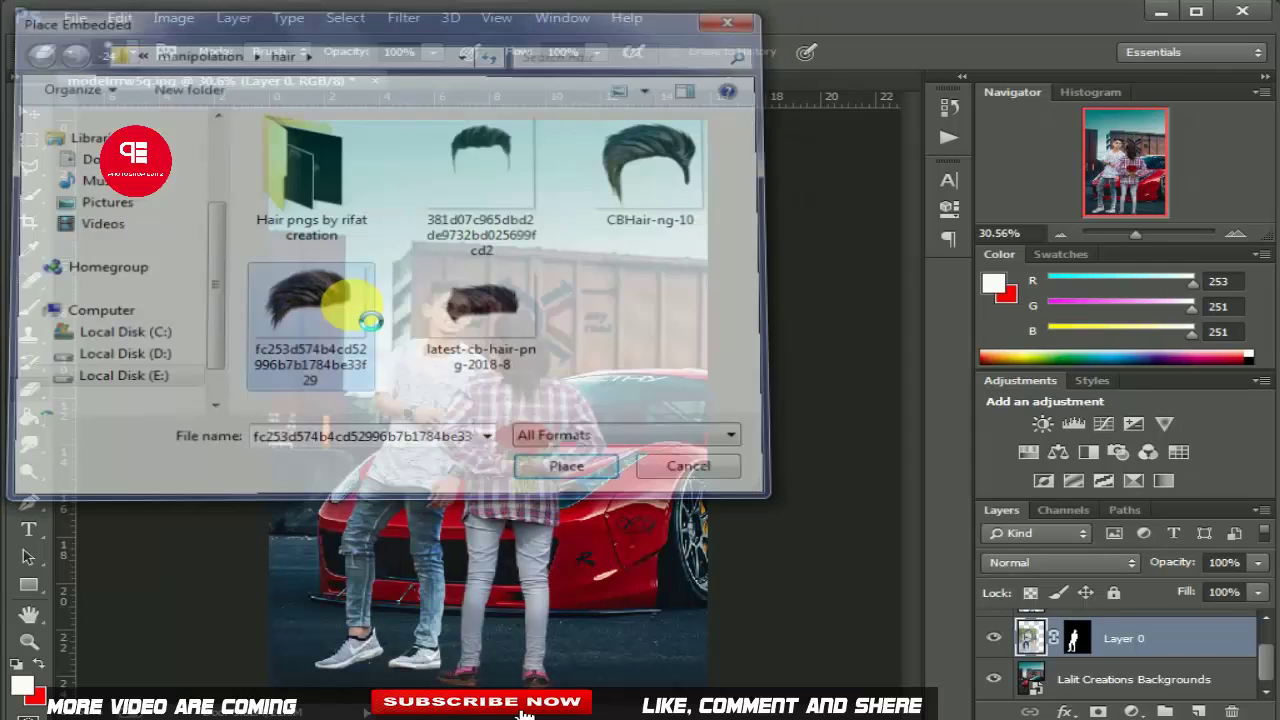
mouse_move(647, 326)
mouse_down()
mouse_move(396, 478)
mouse_move(471, 262)
mouse_move(543, 211)
mouse_up()
scroll(474, 257, up, 2)
scroll(474, 257, up, 3)
Flip the hair horizontally, move it onto the boy's head, tilt it 11.61°, fine-tune its size and commit.
right_click(482, 258)
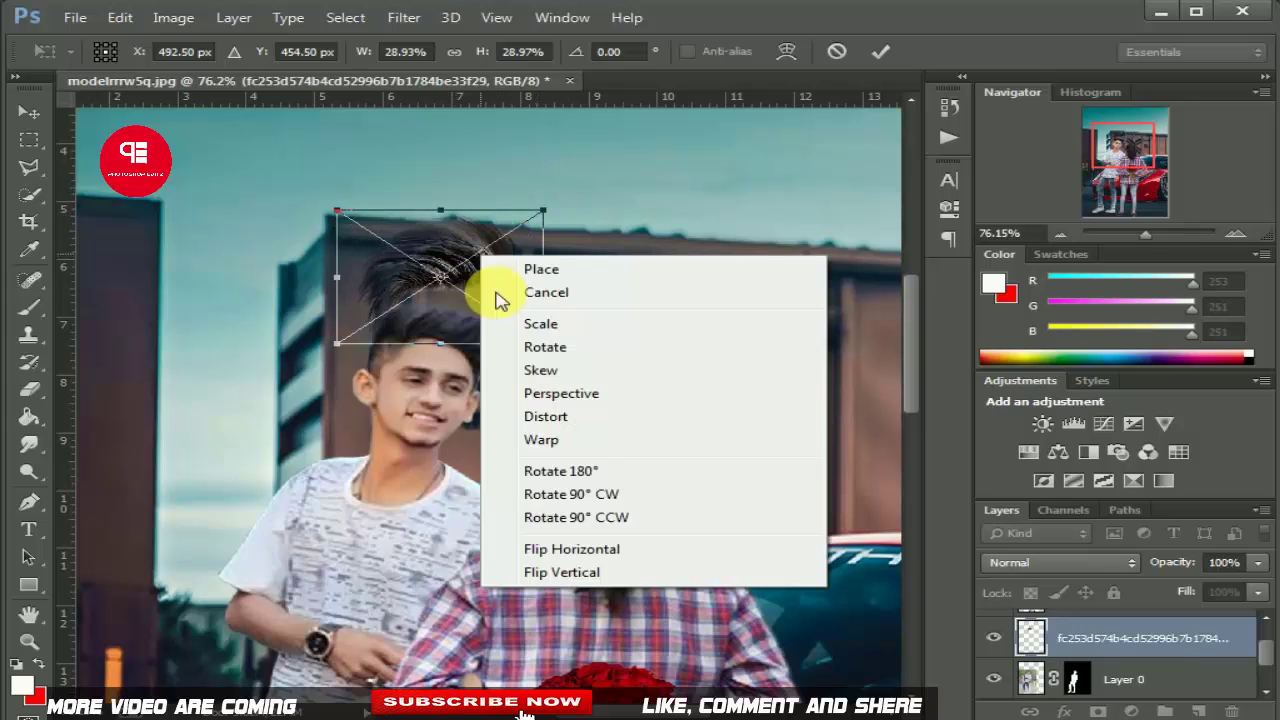
click(598, 552)
drag(466, 257, 458, 288)
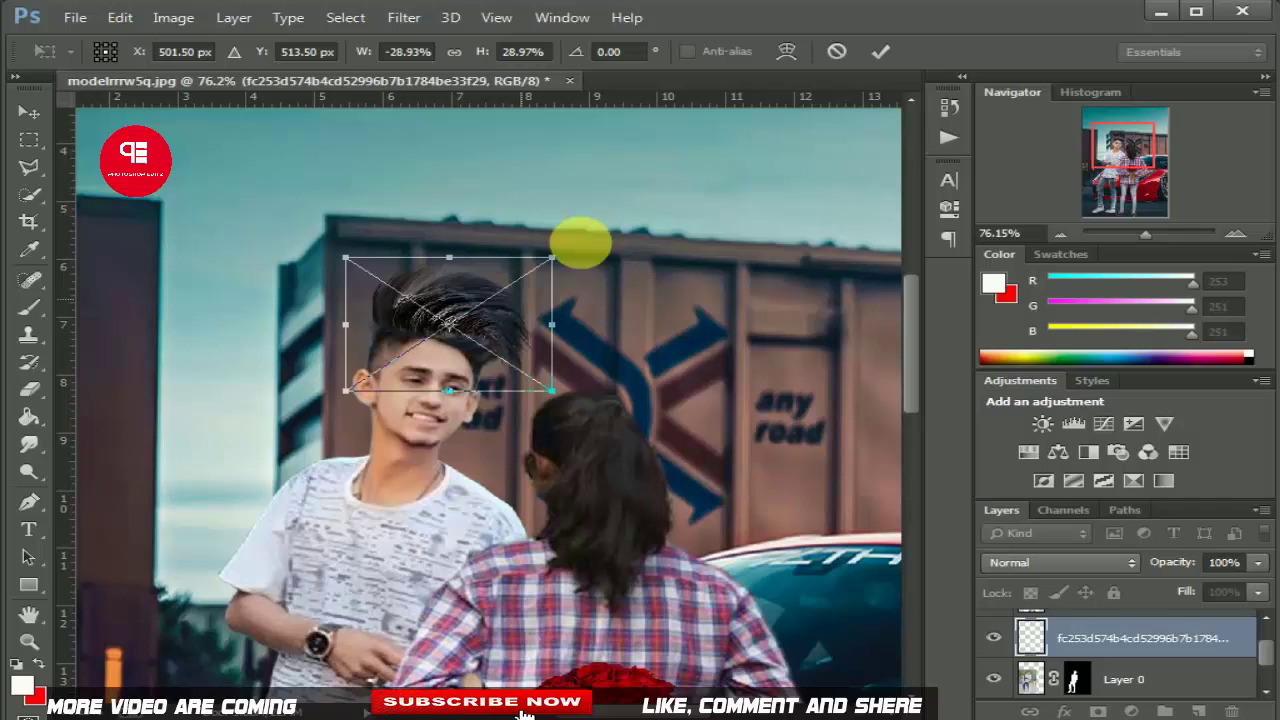
drag(580, 237, 460, 312)
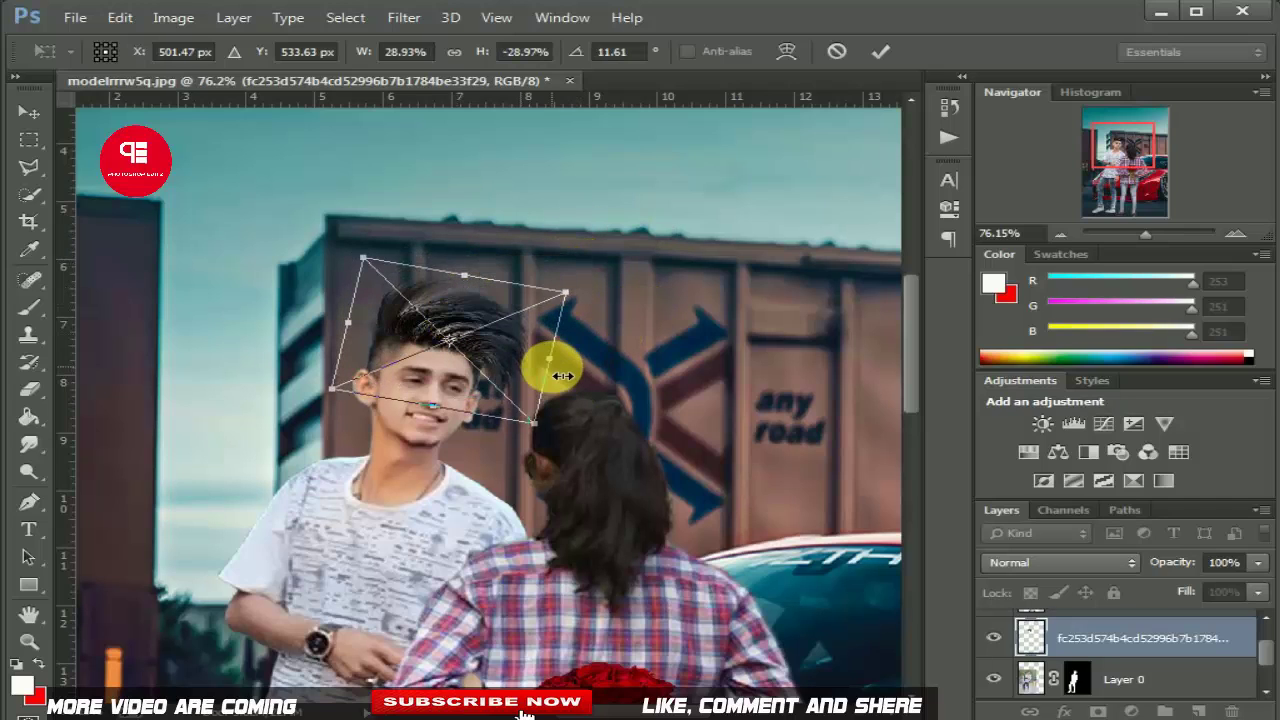
drag(553, 374, 544, 368)
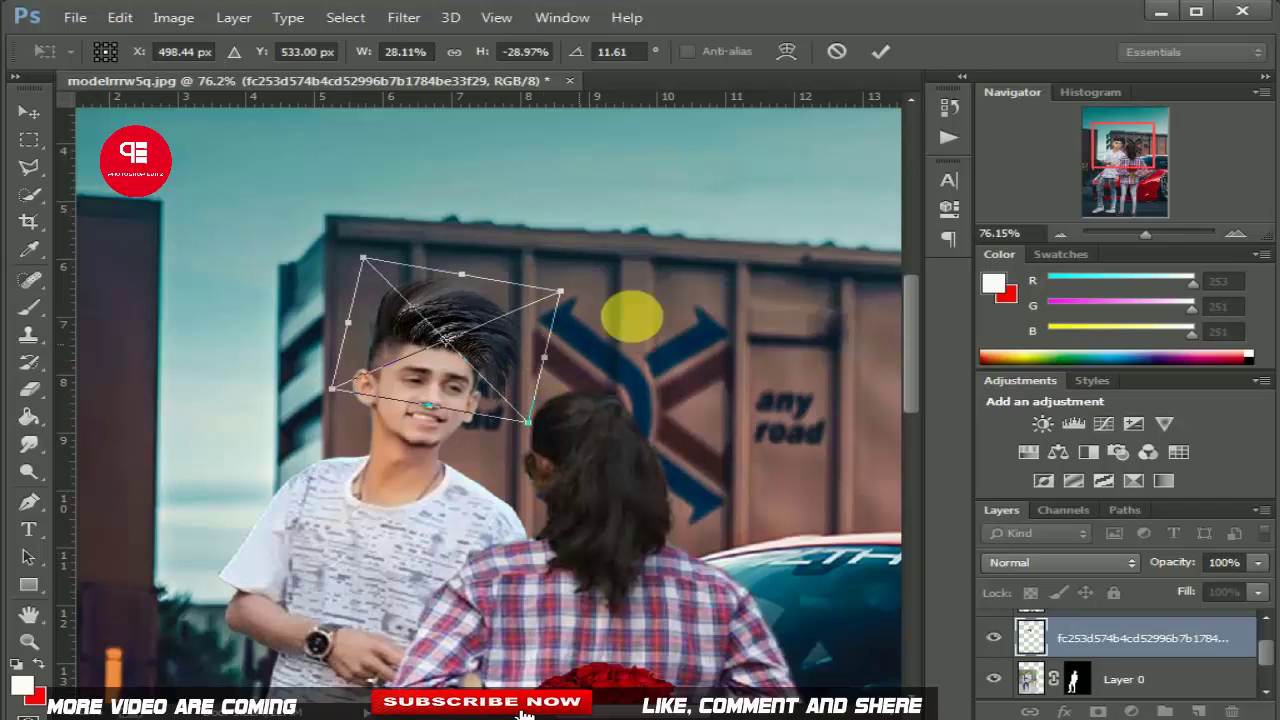
drag(461, 276, 471, 289)
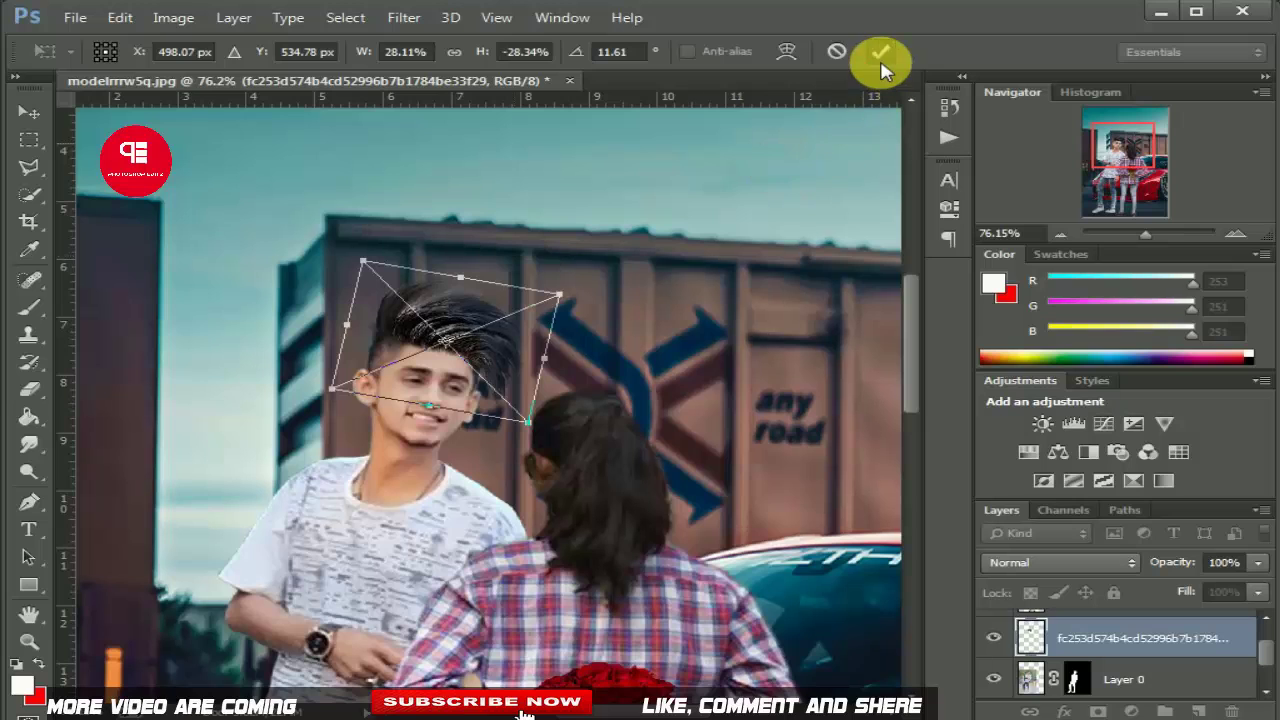
key(Return)
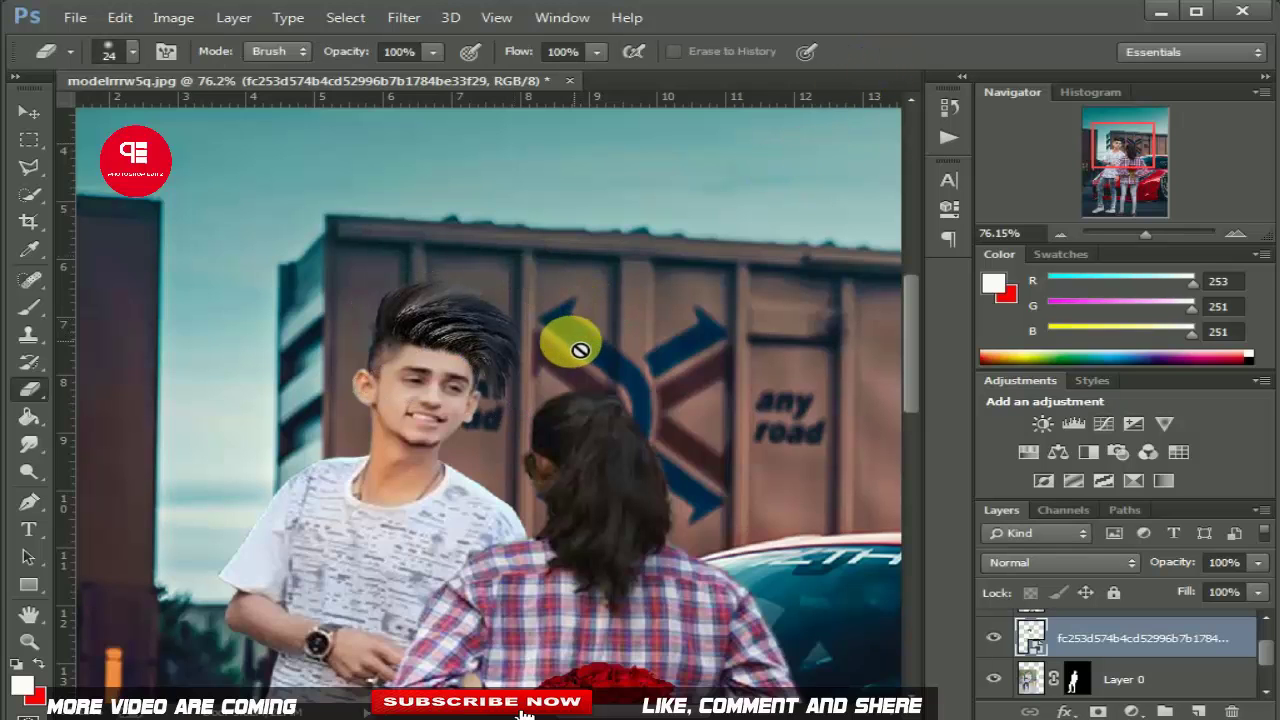
Rasterize the hair smart object by confirming the prompt with the Eraser.
scroll(570, 370, down, 3)
scroll(500, 390, down, 3)
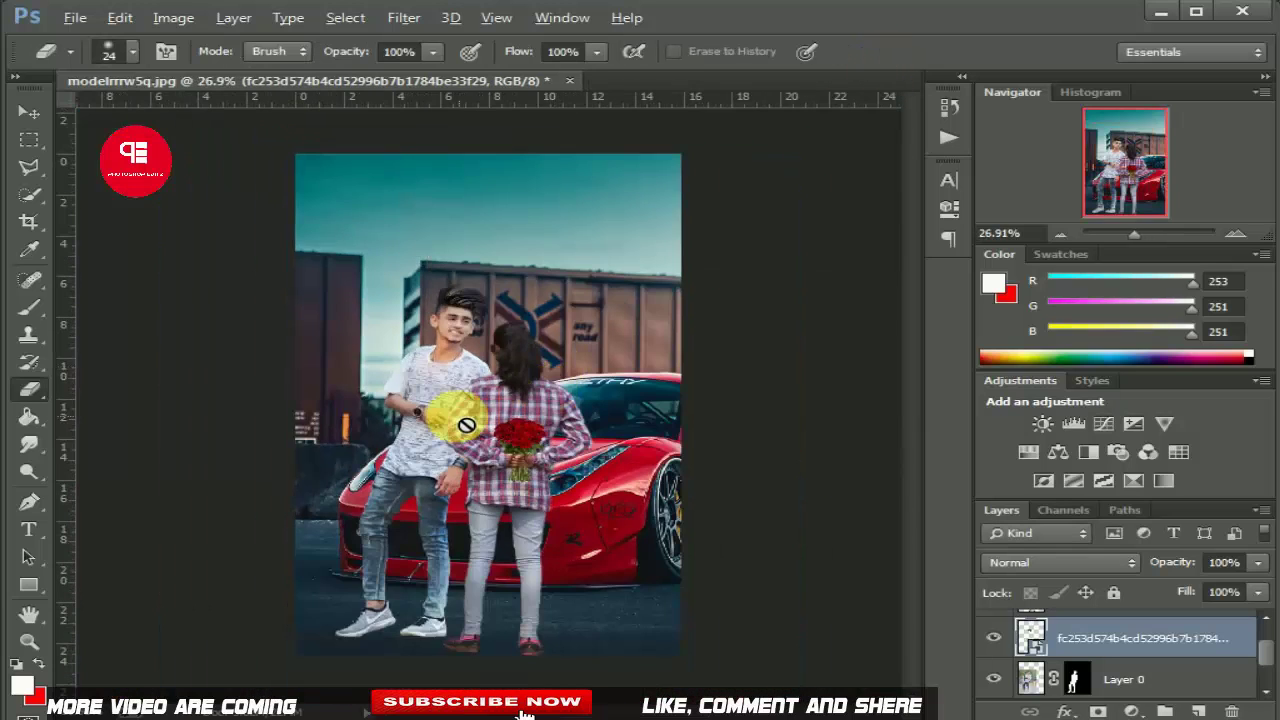
scroll(500, 380, up, 2)
scroll(516, 355, down, 1)
scroll(516, 355, down, 1)
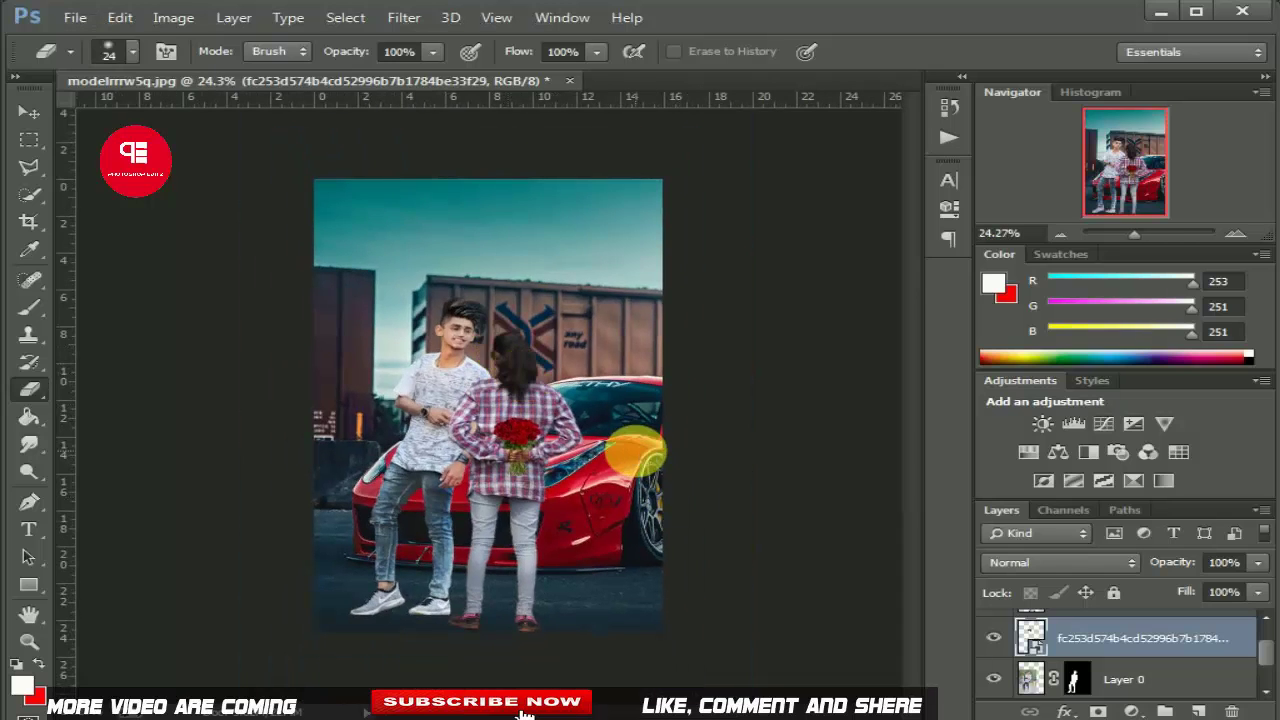
click(634, 455)
click(563, 312)
Scroll the Layers panel to Layer 0 and bring up its layer options menu.
scroll(512, 335, up, 1)
scroll(449, 336, up, 2)
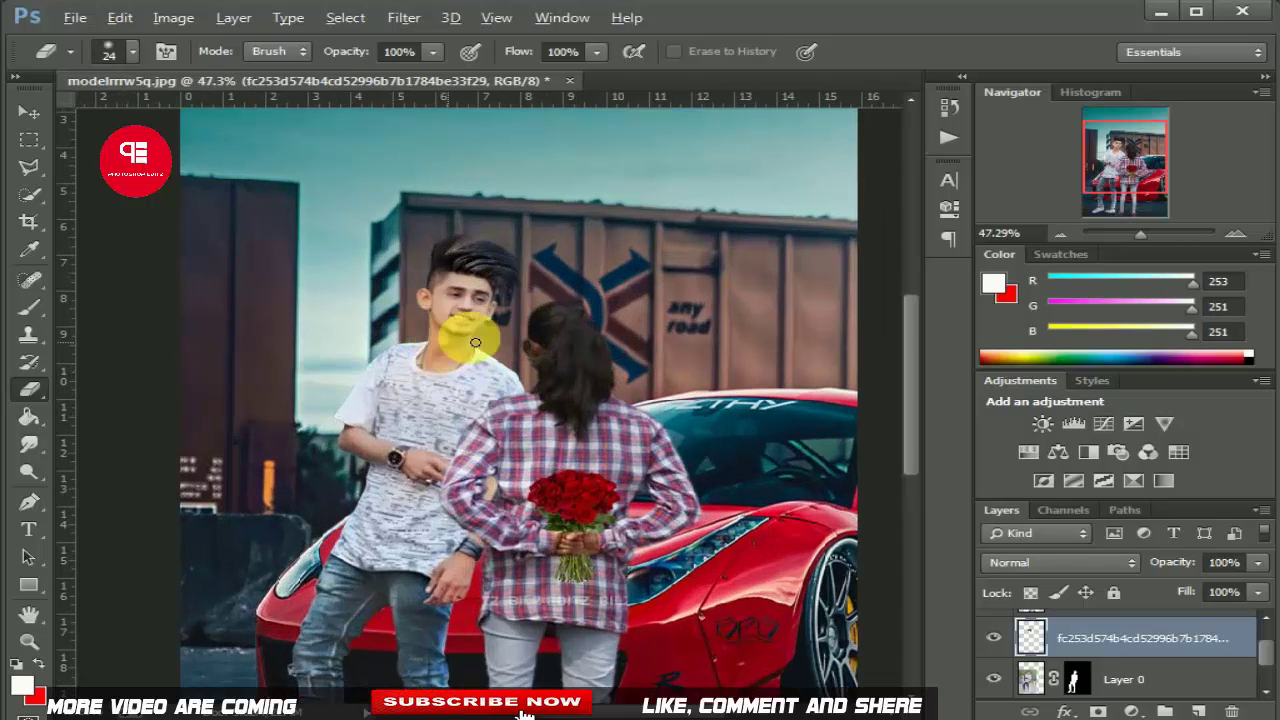
scroll(460, 331, up, 1)
scroll(443, 273, up, 1)
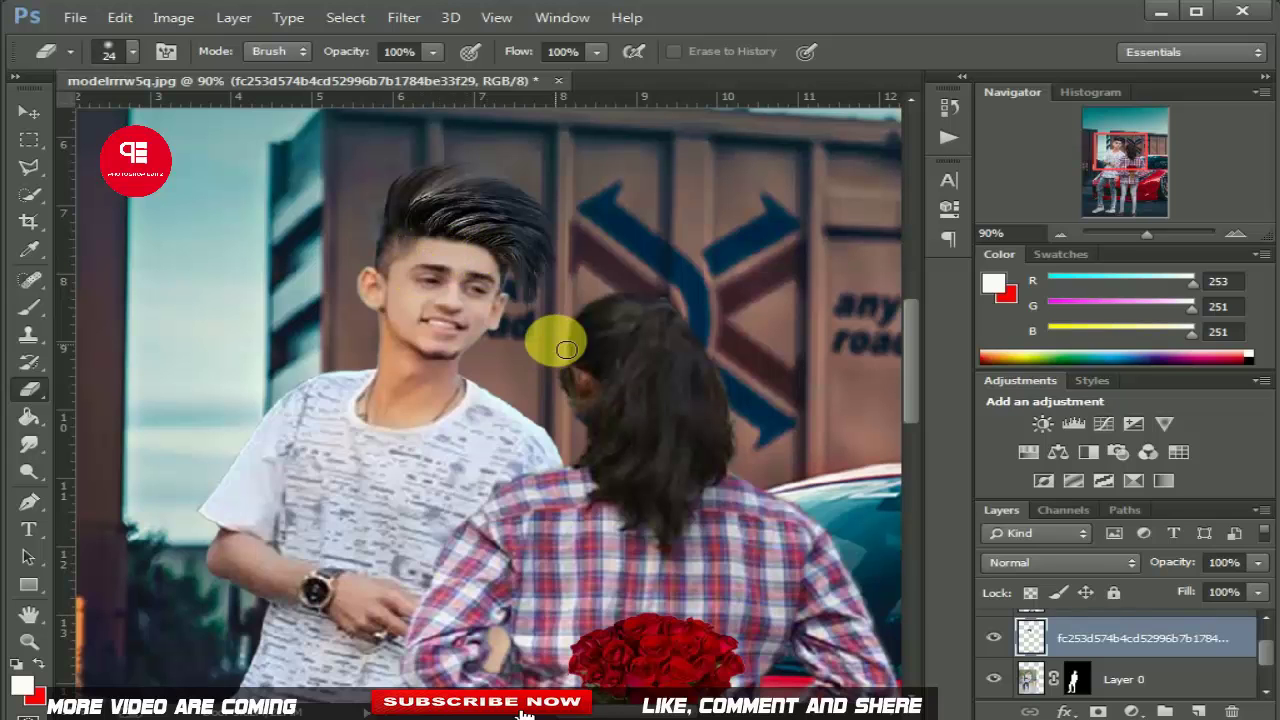
scroll(554, 337, down, 1)
scroll(548, 345, down, 2)
scroll(580, 400, down, 1)
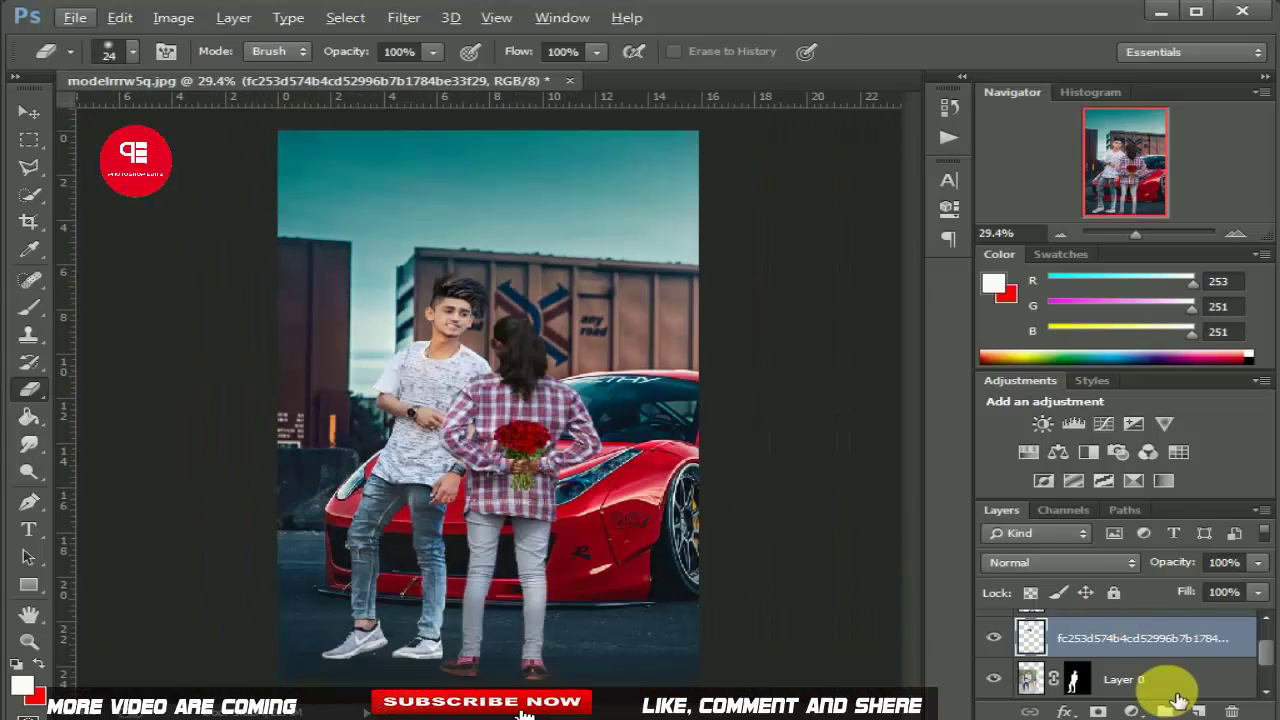
right_click(1140, 685)
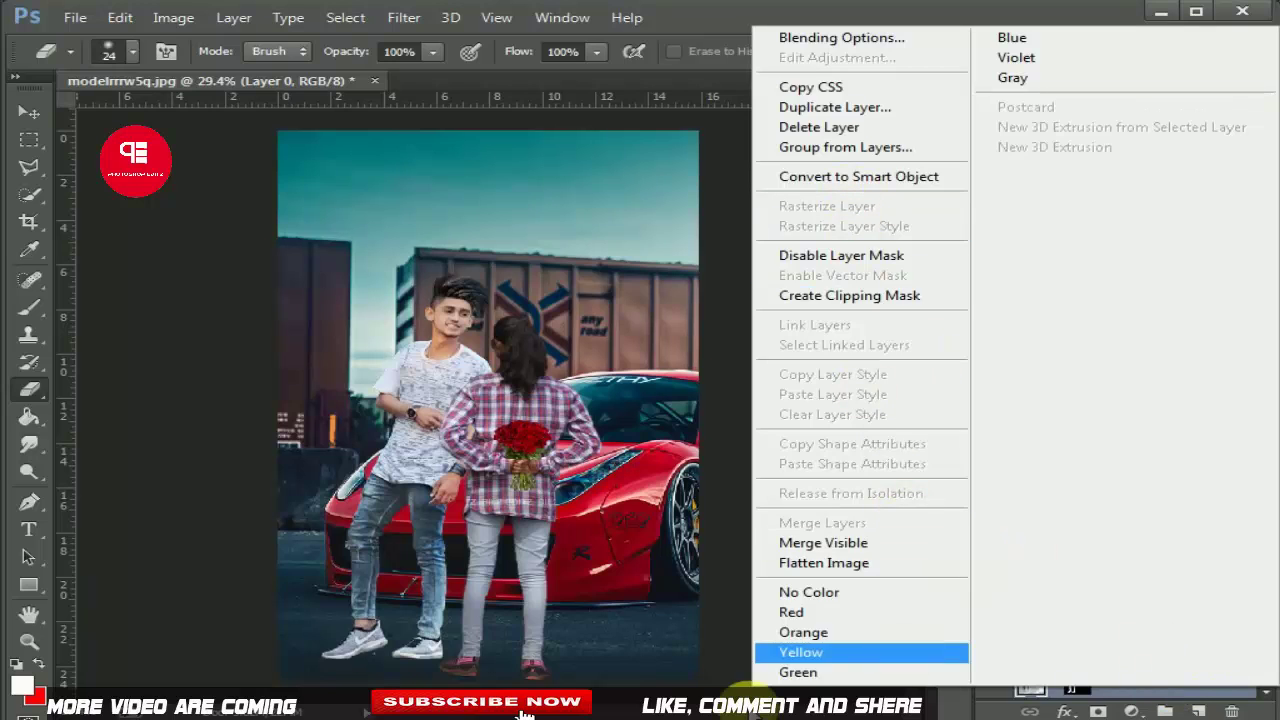
Apply the boy's layer mask permanently to Layer 0.
click(1057, 705)
right_click(1075, 679)
click(1060, 491)
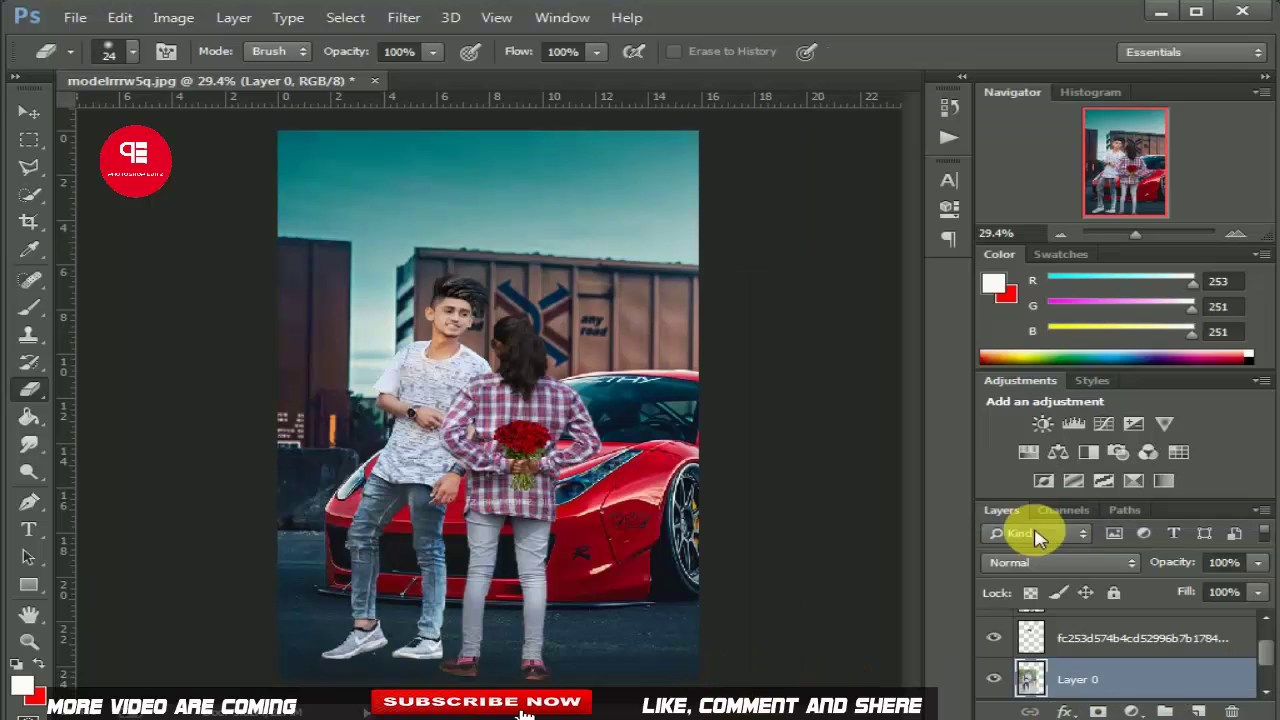
Merge the hair layer and the boy's layer into one.
shift+click(1160, 640)
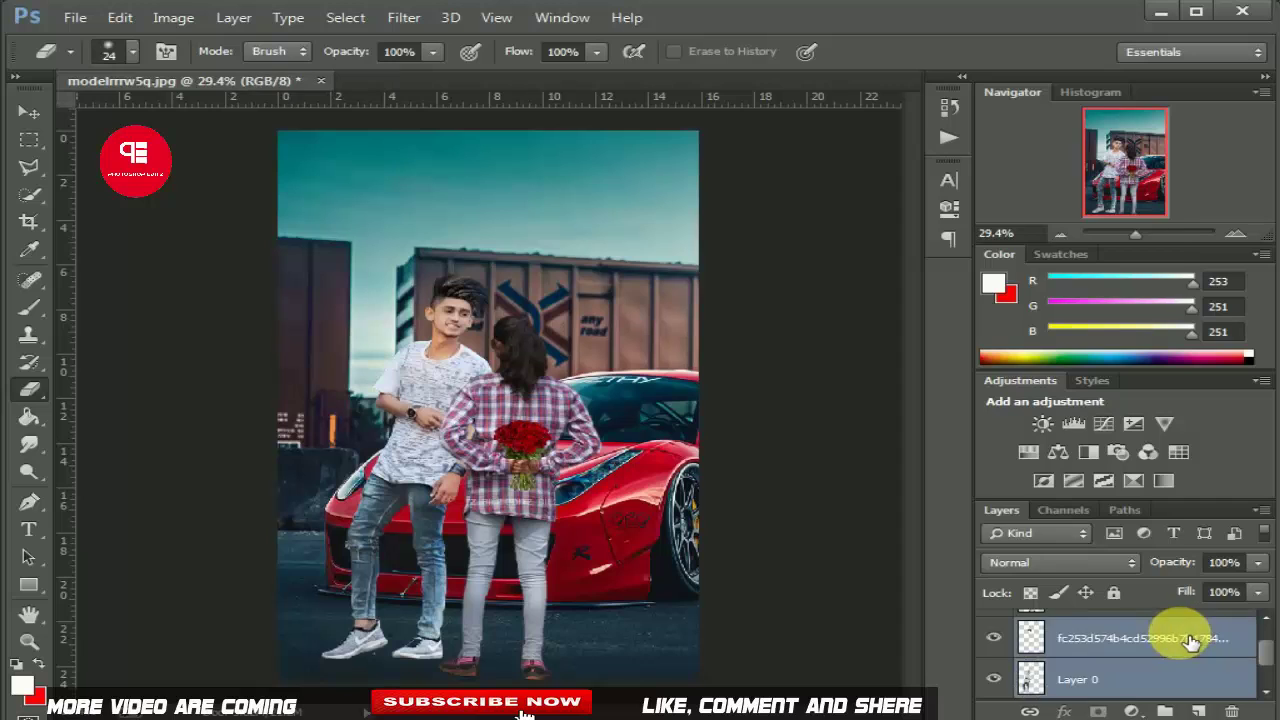
right_click(1165, 645)
click(775, 604)
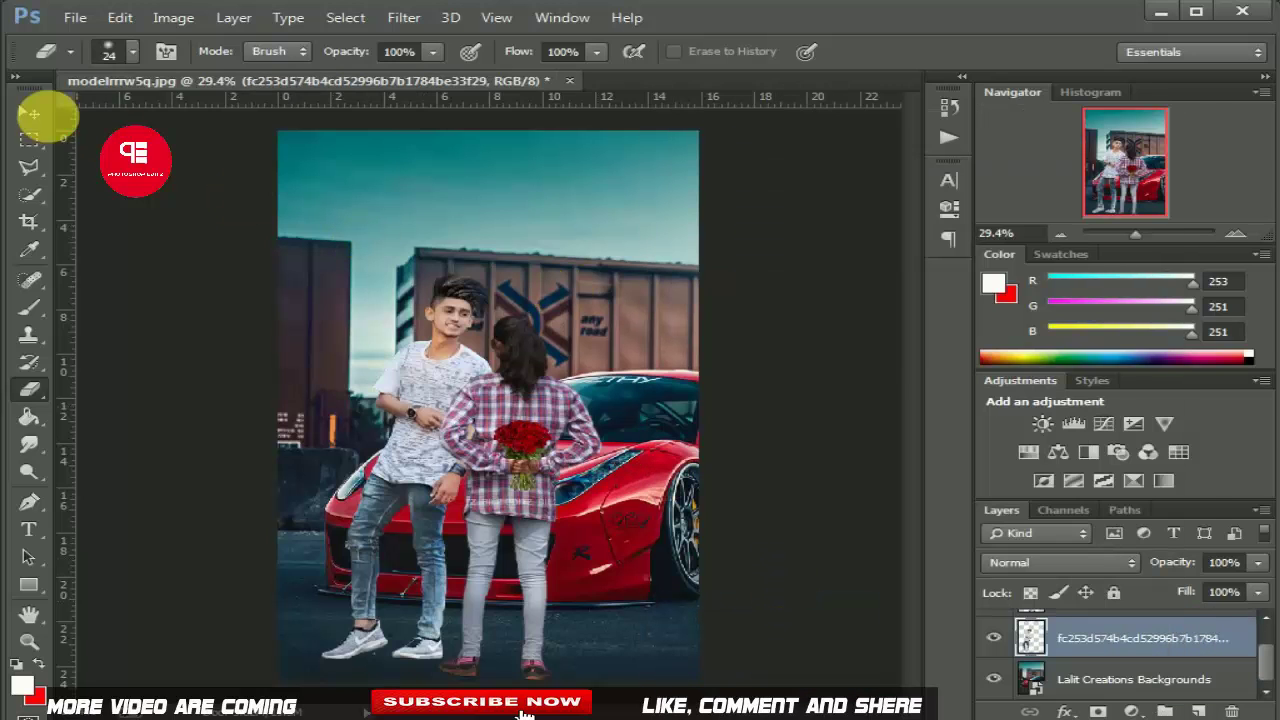
Switch to the Move tool and launch the Camera Raw Filter on the merged layer.
click(29, 112)
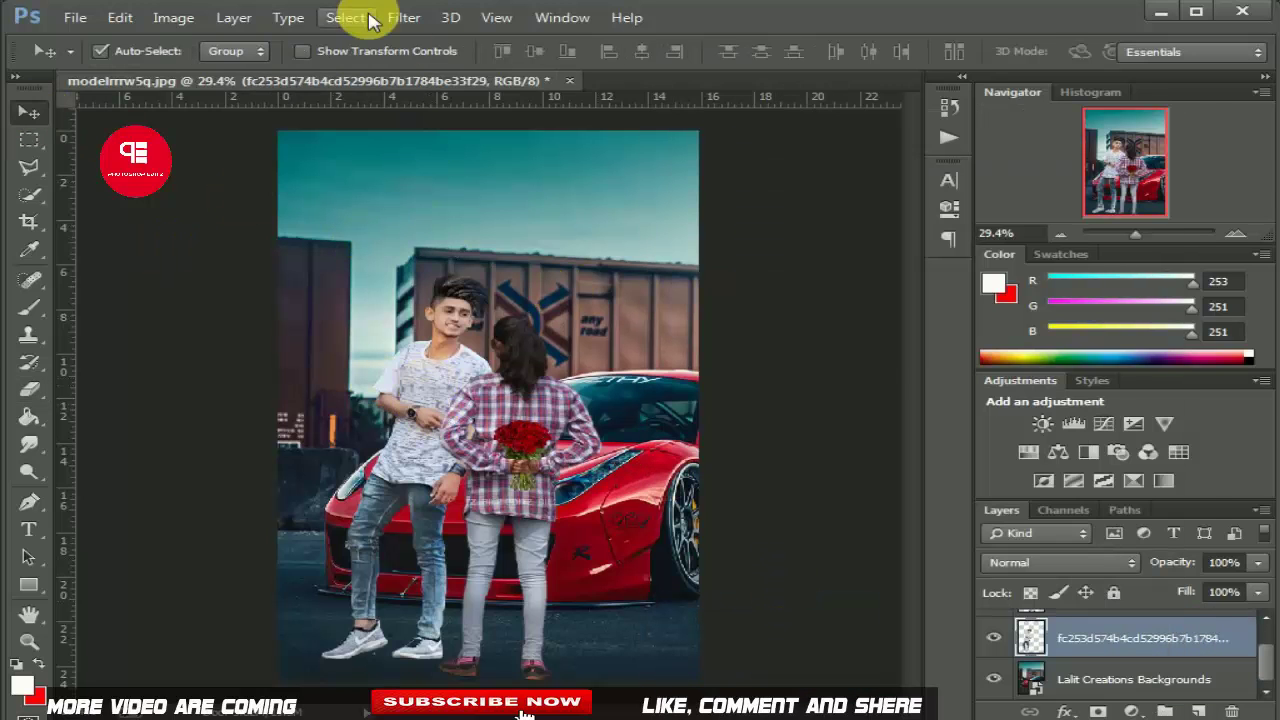
click(404, 17)
click(478, 140)
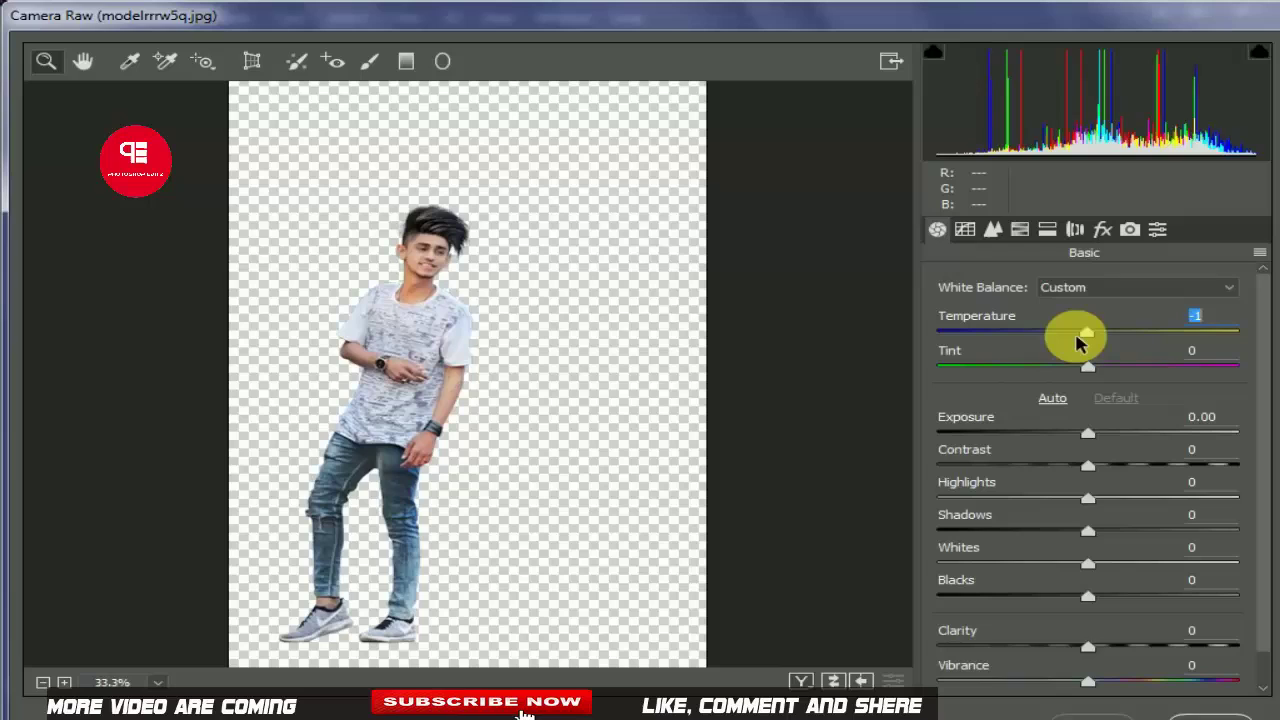
Set Temperature -11, Exposure +0.15 and Shadows +35 for the boy.
drag(1079, 343, 1072, 333)
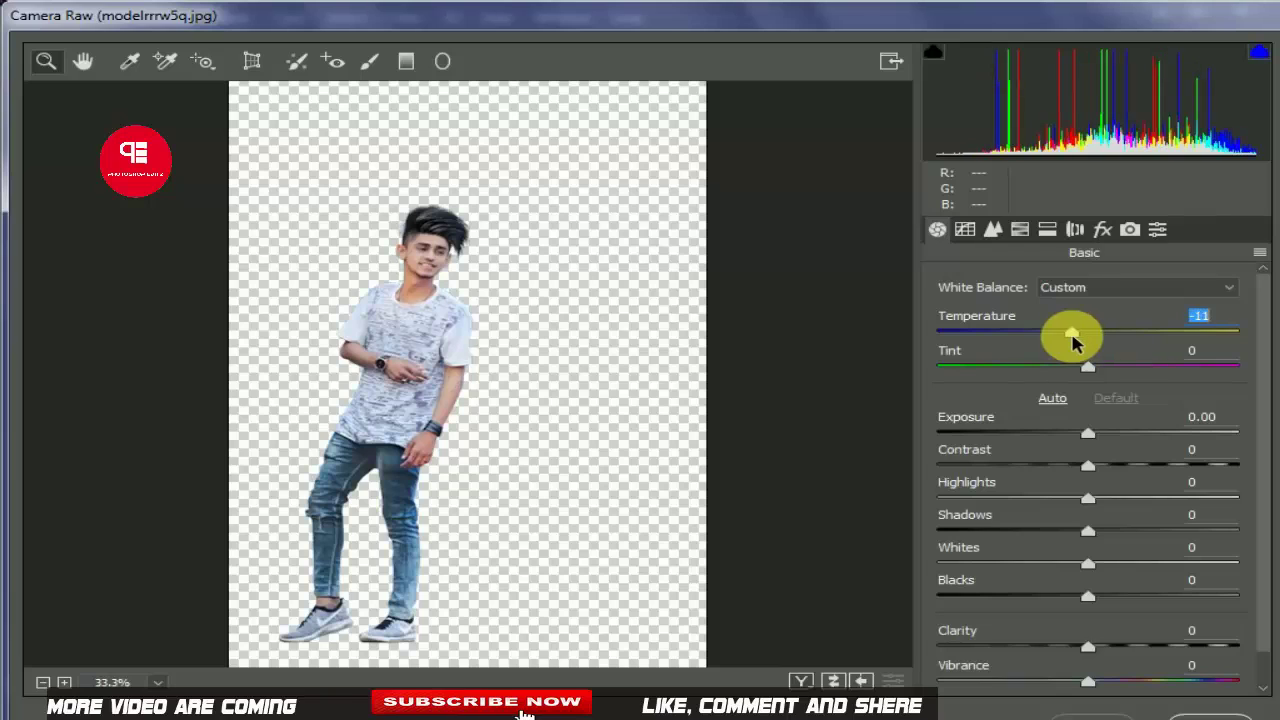
drag(1093, 437, 1111, 468)
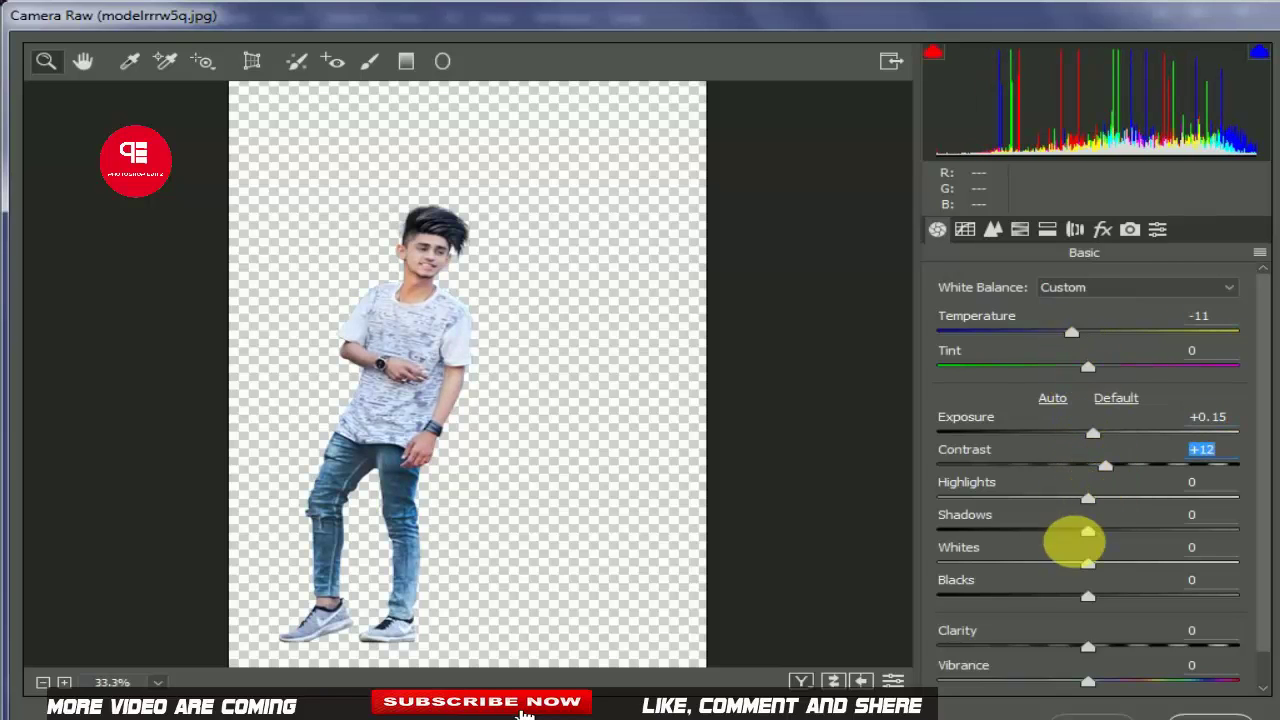
drag(1138, 530, 1120, 570)
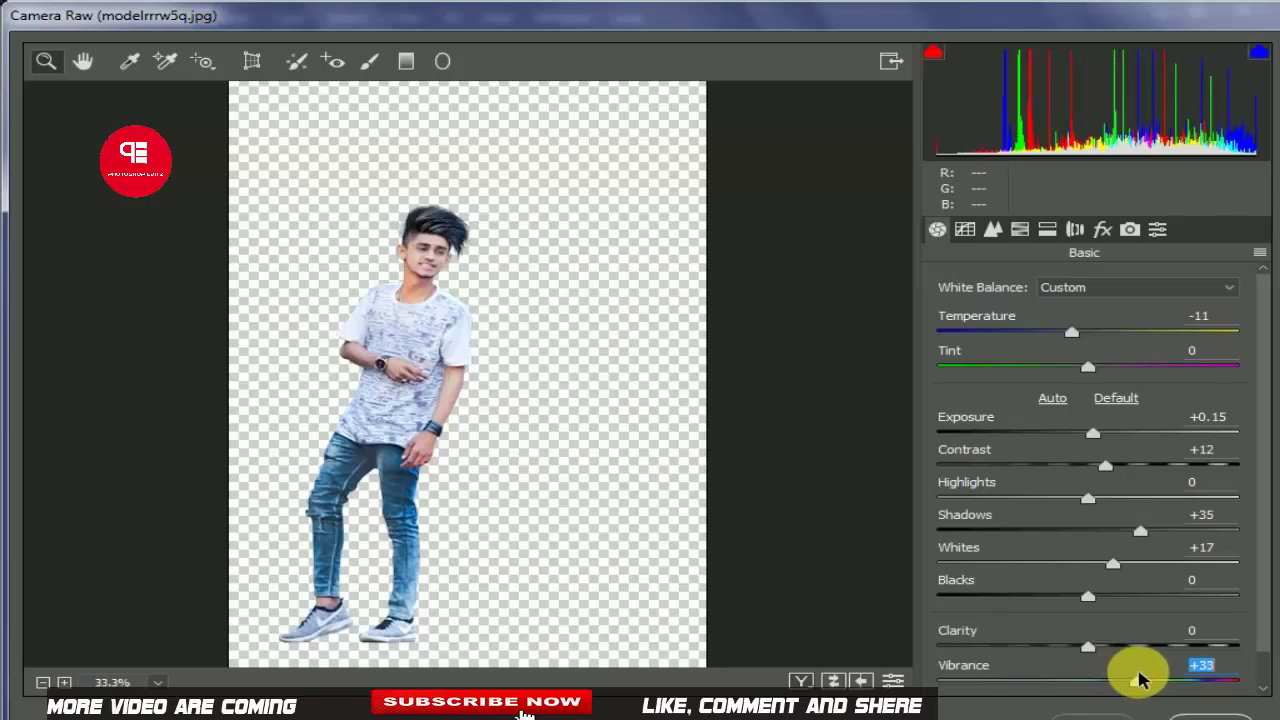
In HSL, brighten oranges, desaturate reds, shift the blues' hue, and apply the grade.
click(1019, 231)
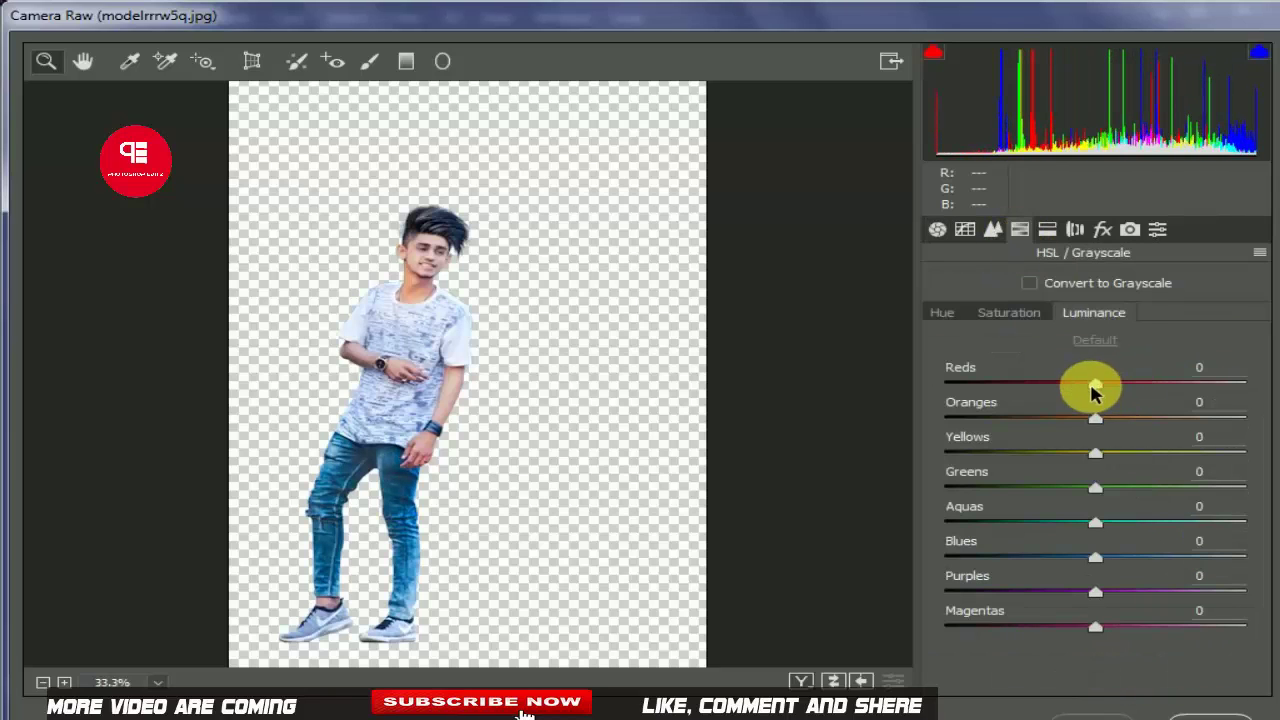
mouse_move(1095, 418)
mouse_down()
mouse_move(1180, 428)
mouse_move(1137, 420)
mouse_up()
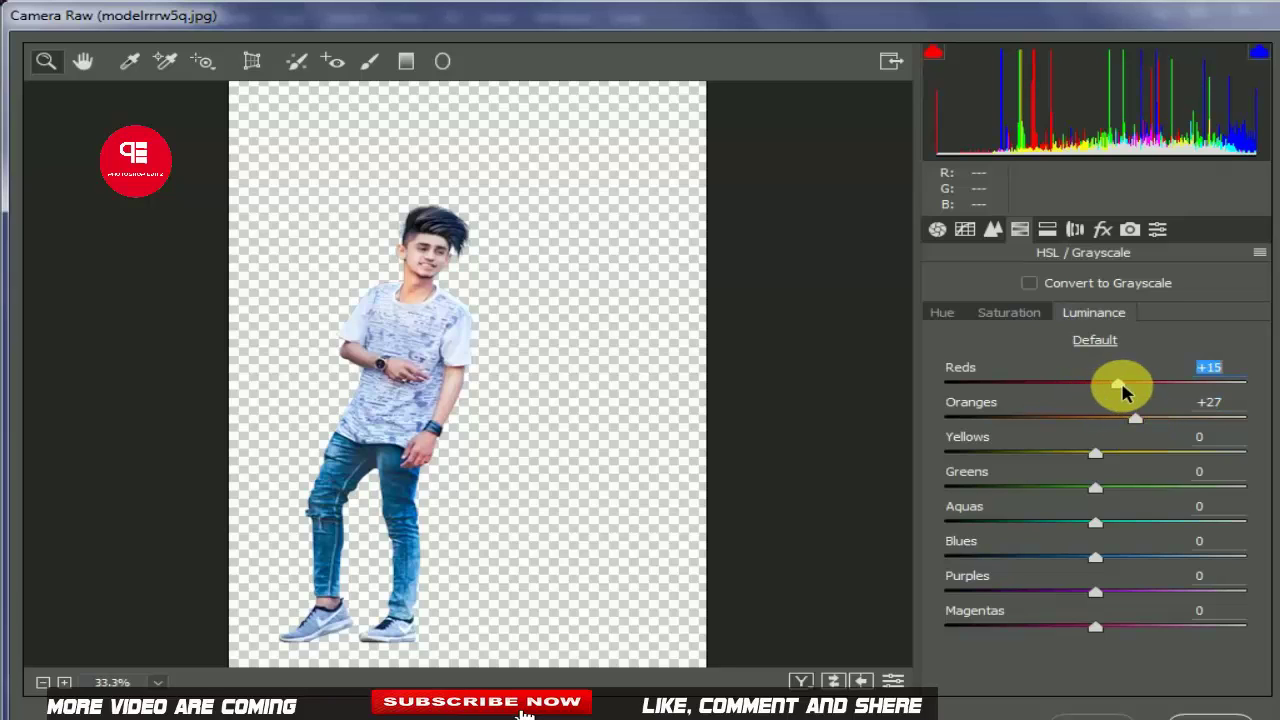
click(1009, 312)
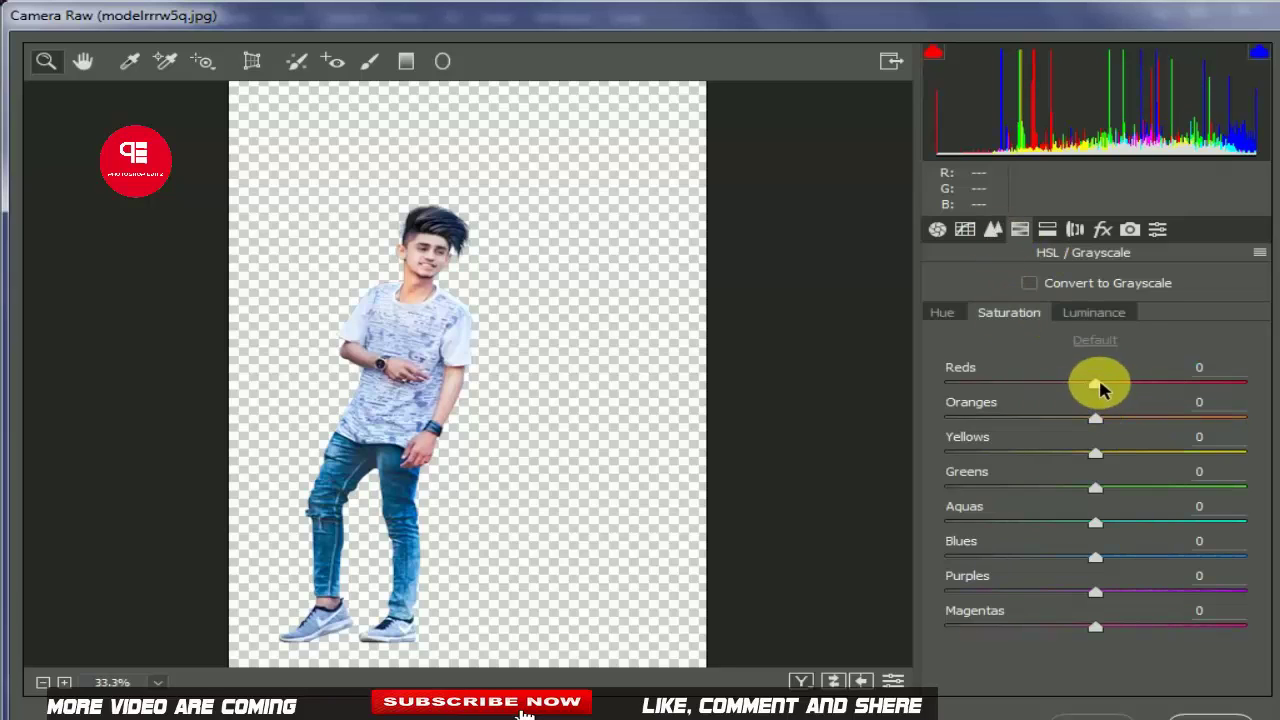
mouse_move(1100, 388)
mouse_down()
mouse_move(1143, 381)
mouse_move(1080, 388)
mouse_up()
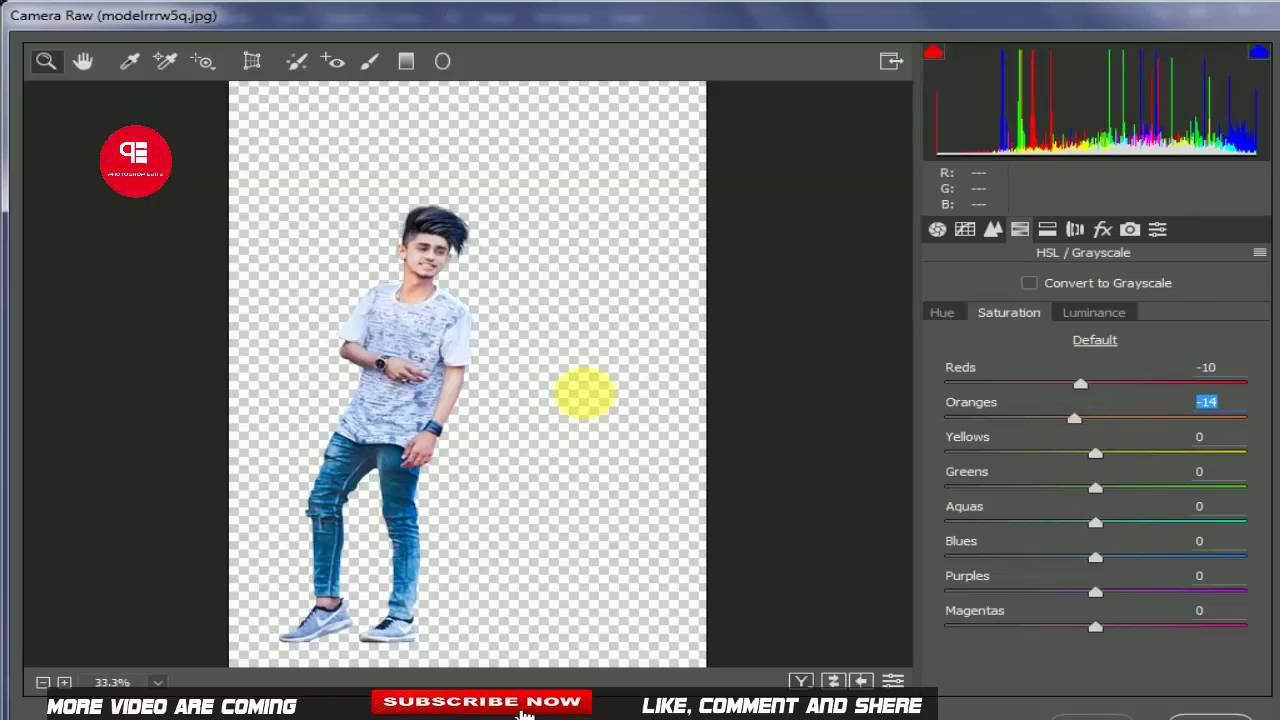
click(942, 312)
mouse_move(1095, 557)
mouse_down()
mouse_move(1037, 558)
mouse_move(1166, 552)
mouse_move(1103, 560)
mouse_up()
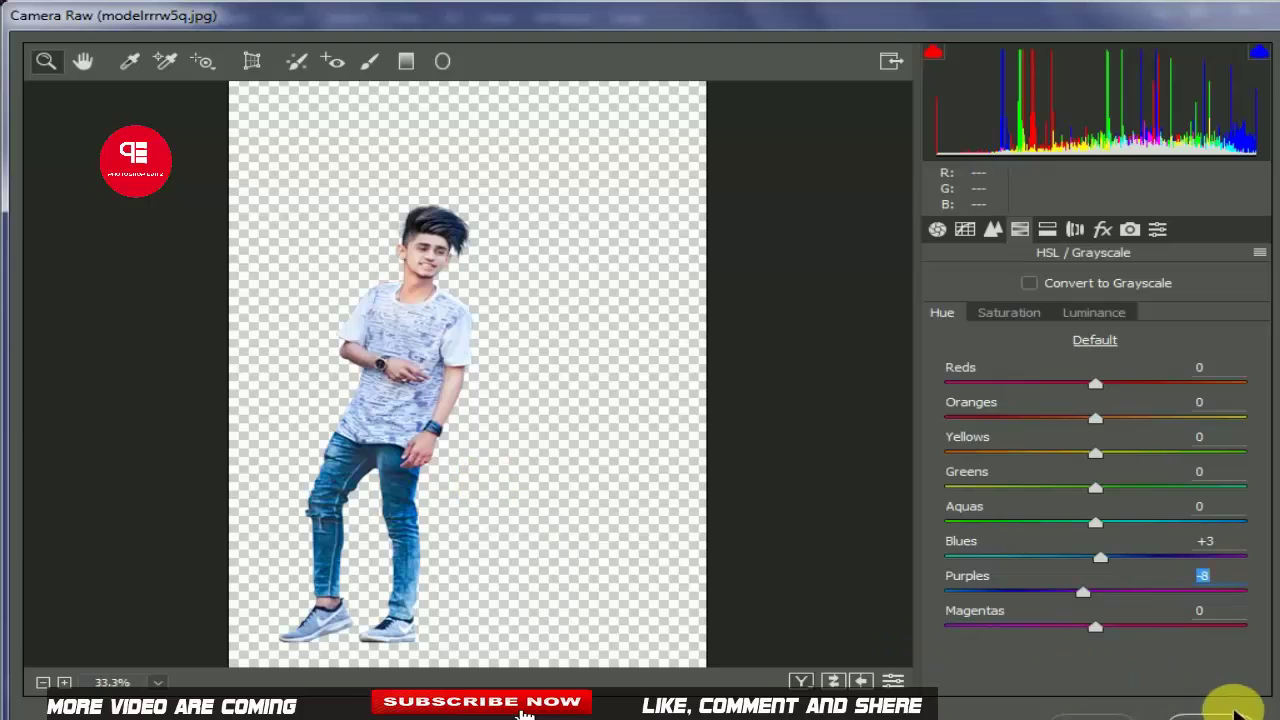
click(1230, 714)
On the rose-bunch layer, set Temperature -13, Exposure +0.40 and Vibrance +47 in Camera Raw.
click(236, 428)
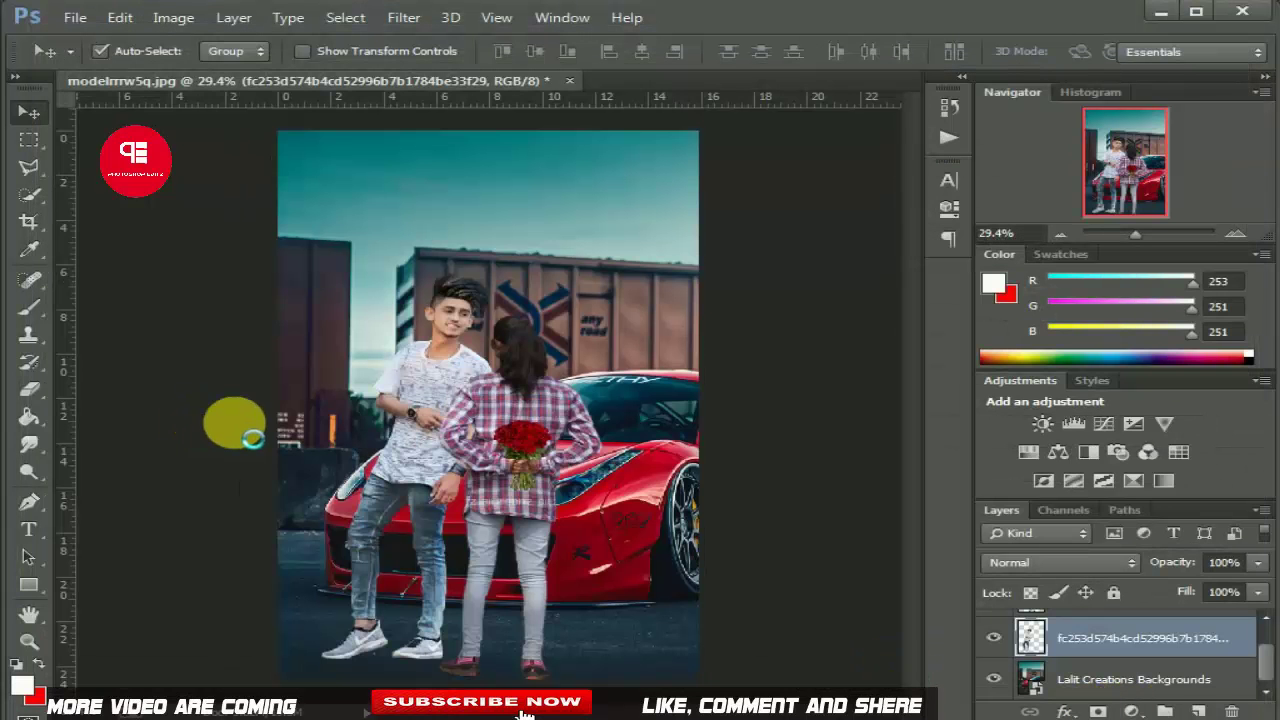
click(490, 437)
click(495, 420)
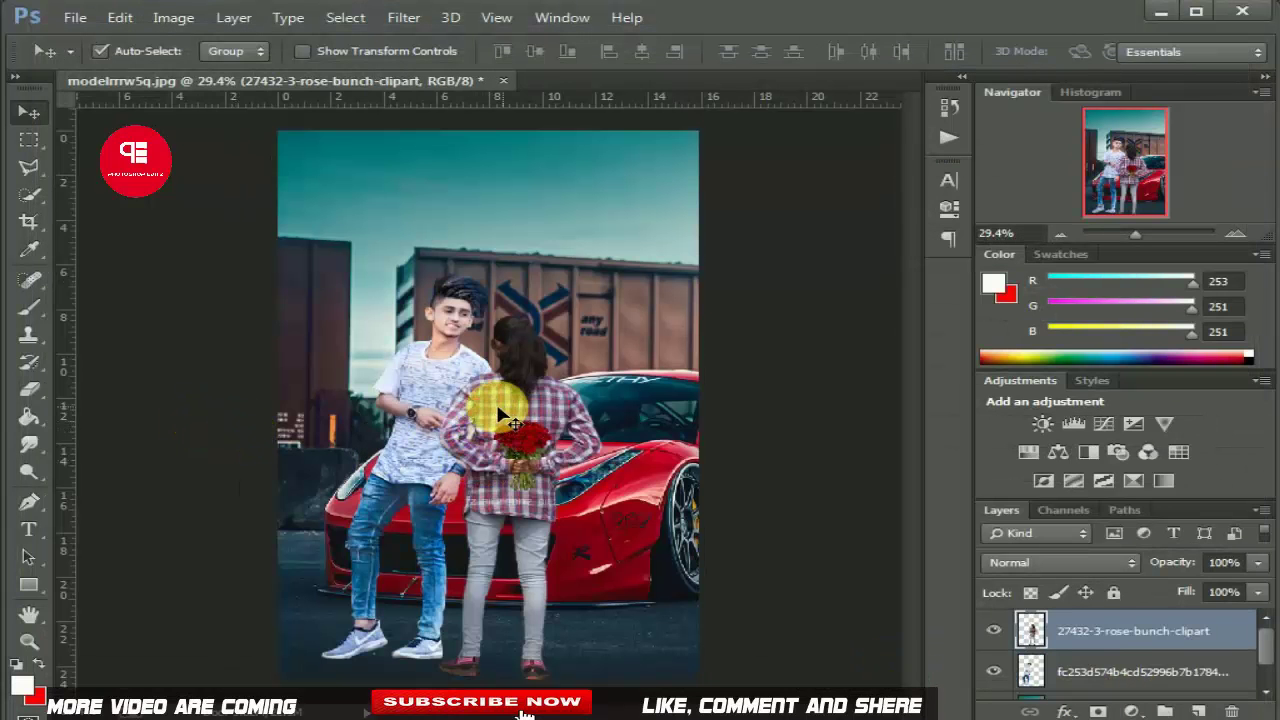
click(404, 17)
click(465, 139)
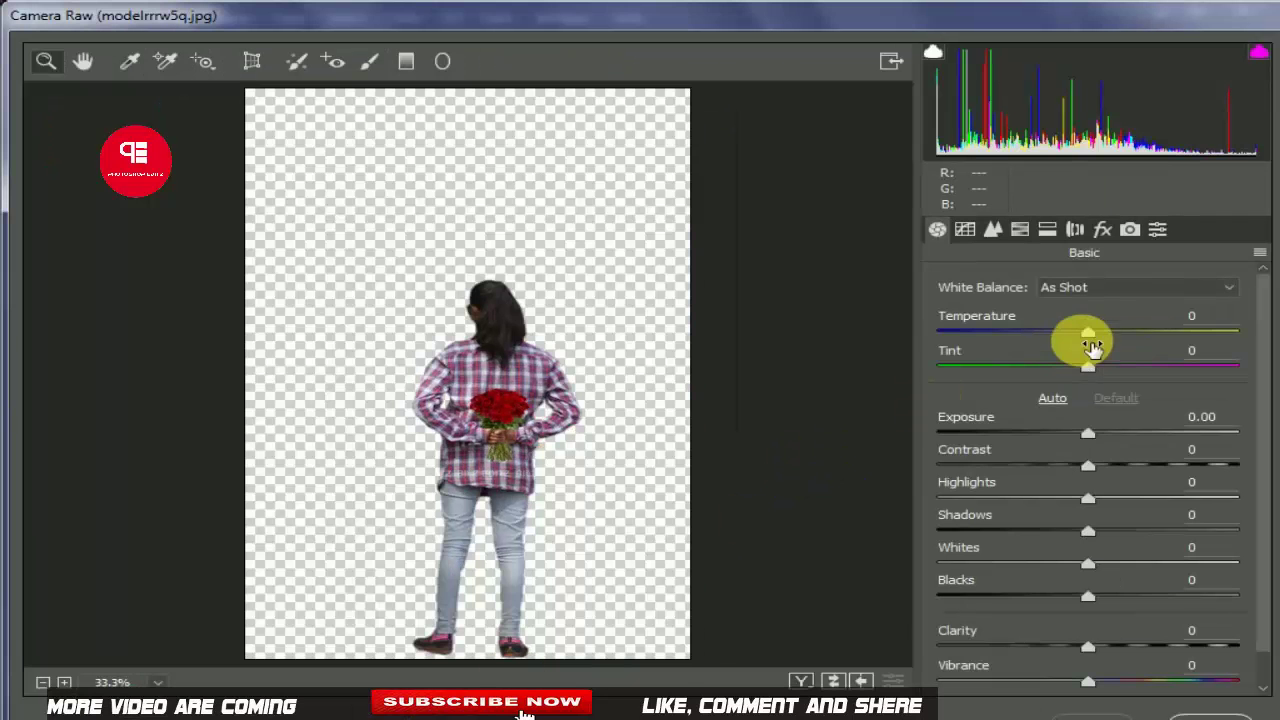
drag(1086, 340, 1066, 337)
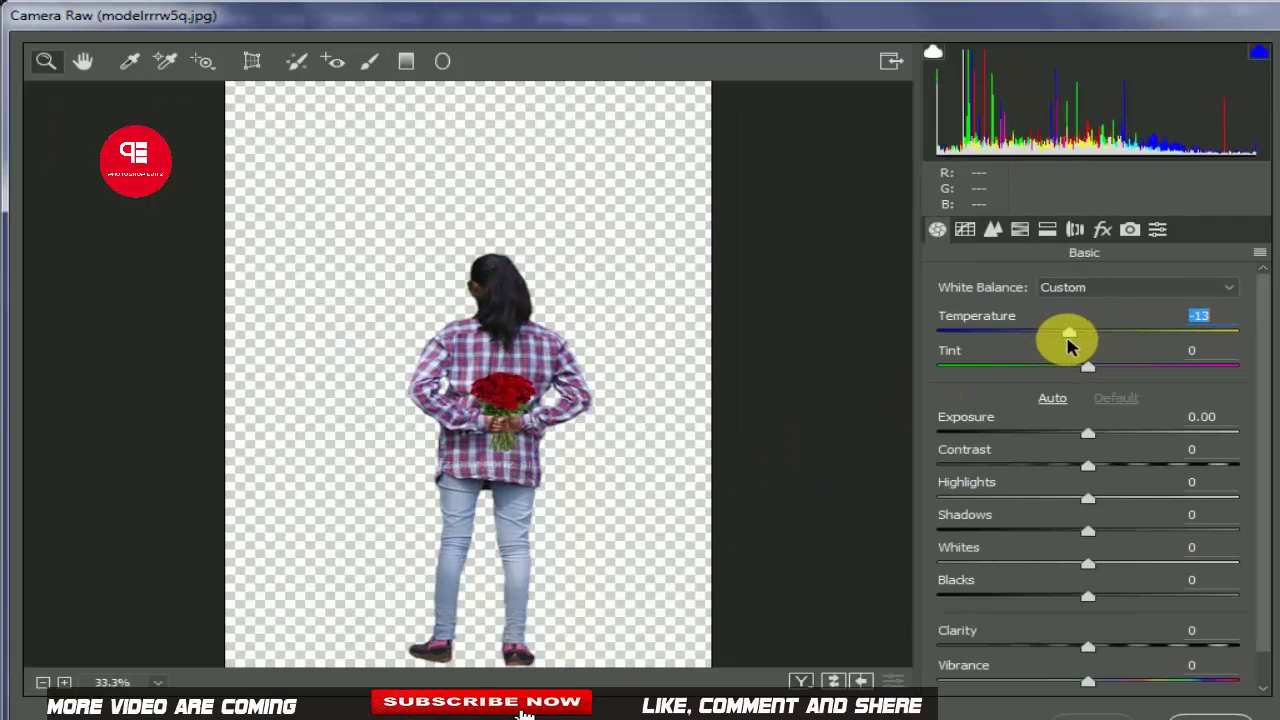
mouse_move(1087, 434)
mouse_down()
mouse_move(1116, 466)
mouse_move(1097, 501)
mouse_move(1116, 530)
mouse_move(1094, 596)
mouse_up()
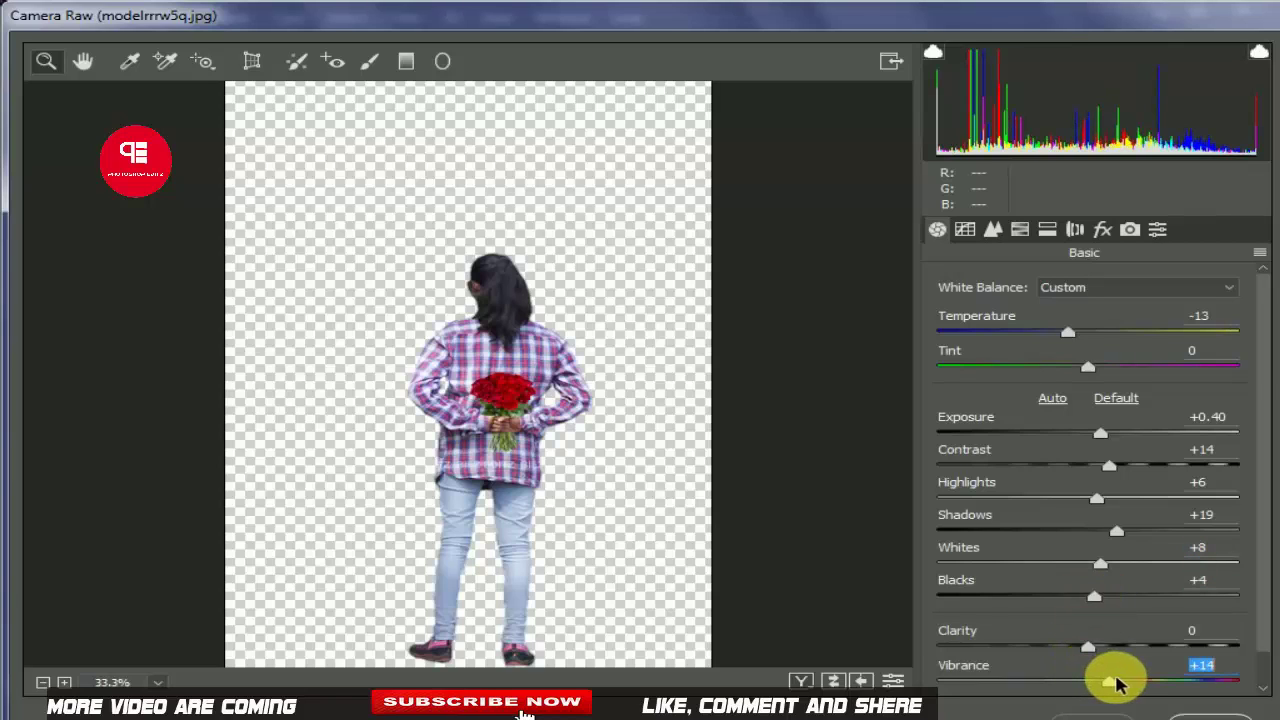
drag(1118, 683, 1167, 685)
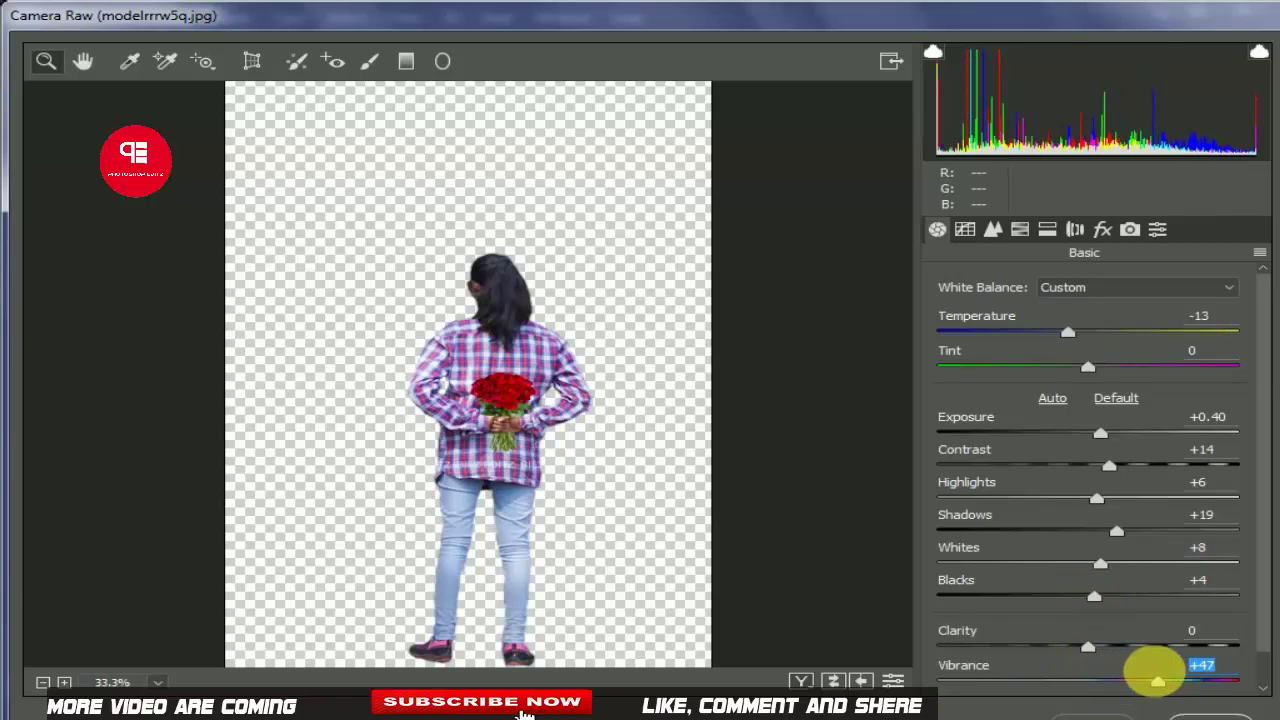
Set HSL: reds hue slightly negative, blues hue -22, blues luminance -19, saturation Blues +51, Purples +33.
click(1019, 229)
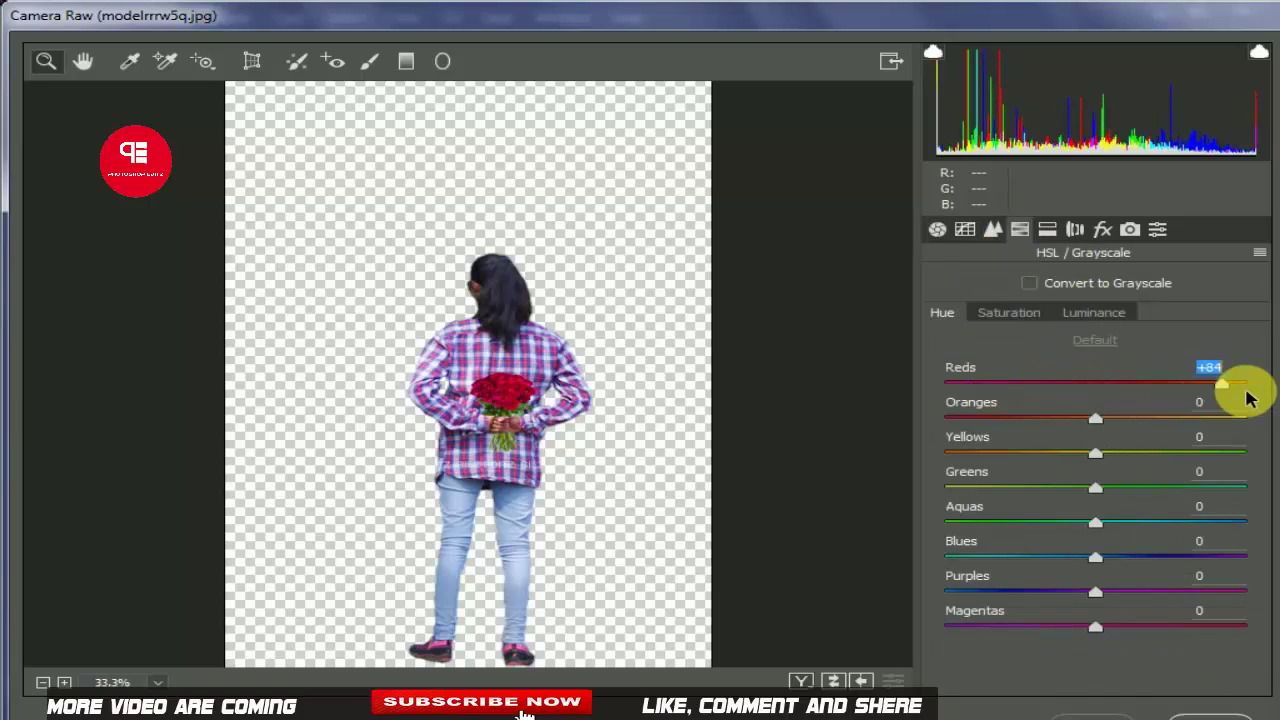
drag(1248, 398, 1097, 413)
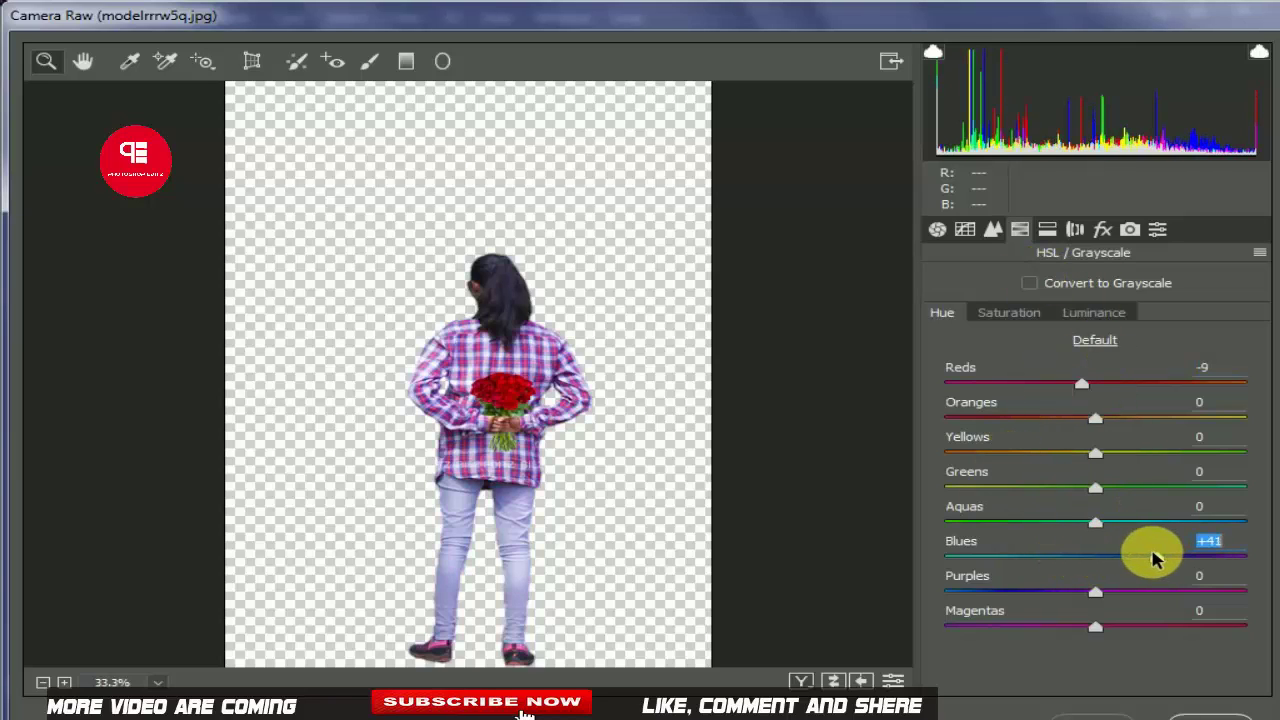
drag(1075, 560, 1062, 558)
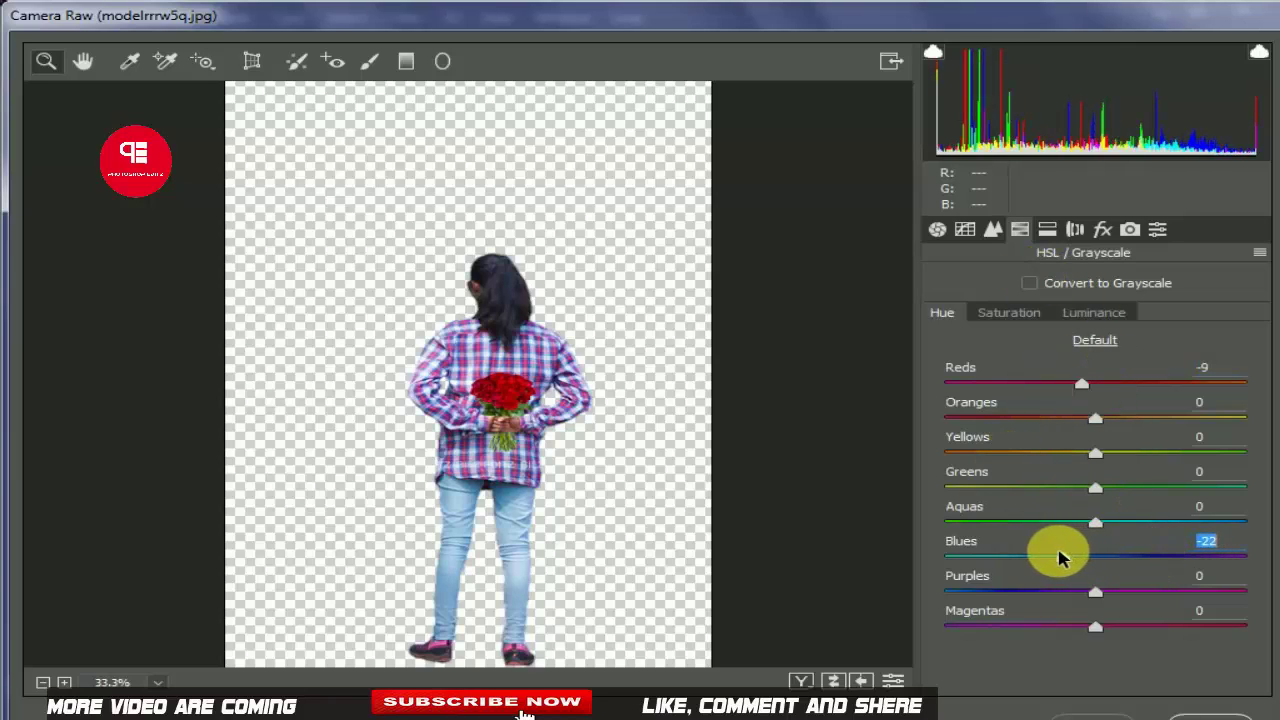
click(1087, 318)
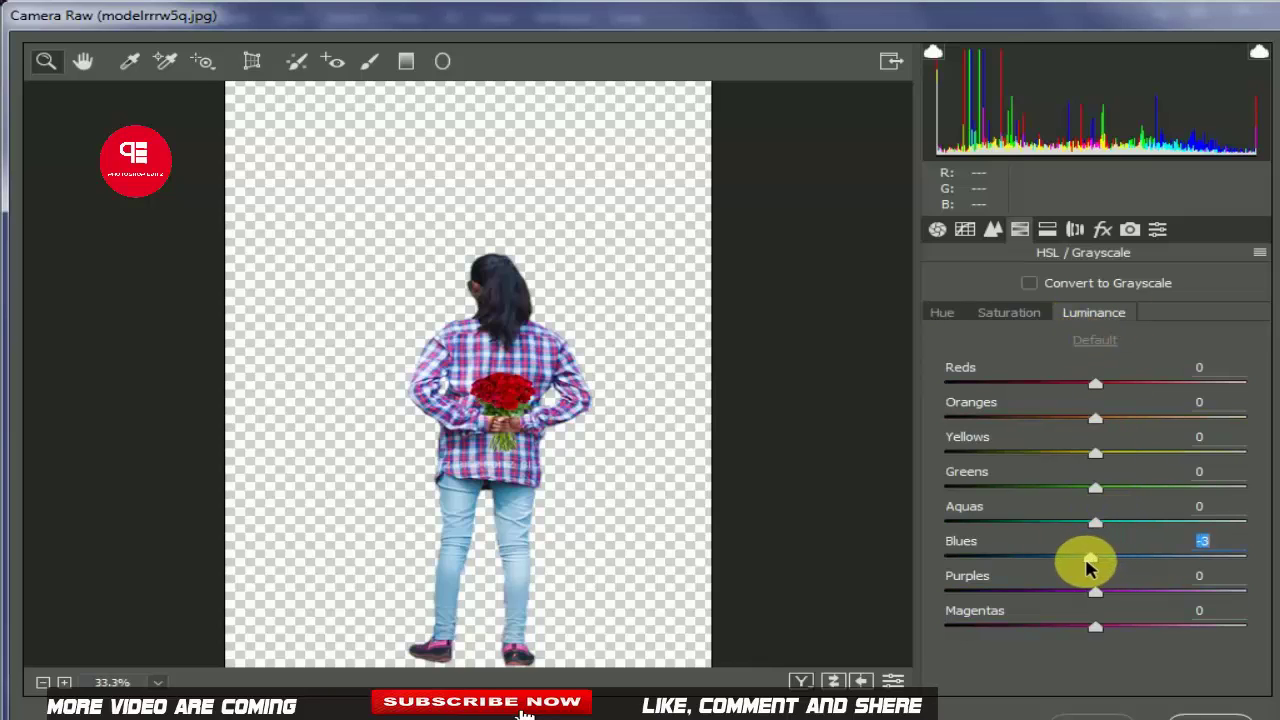
drag(1090, 567, 1066, 560)
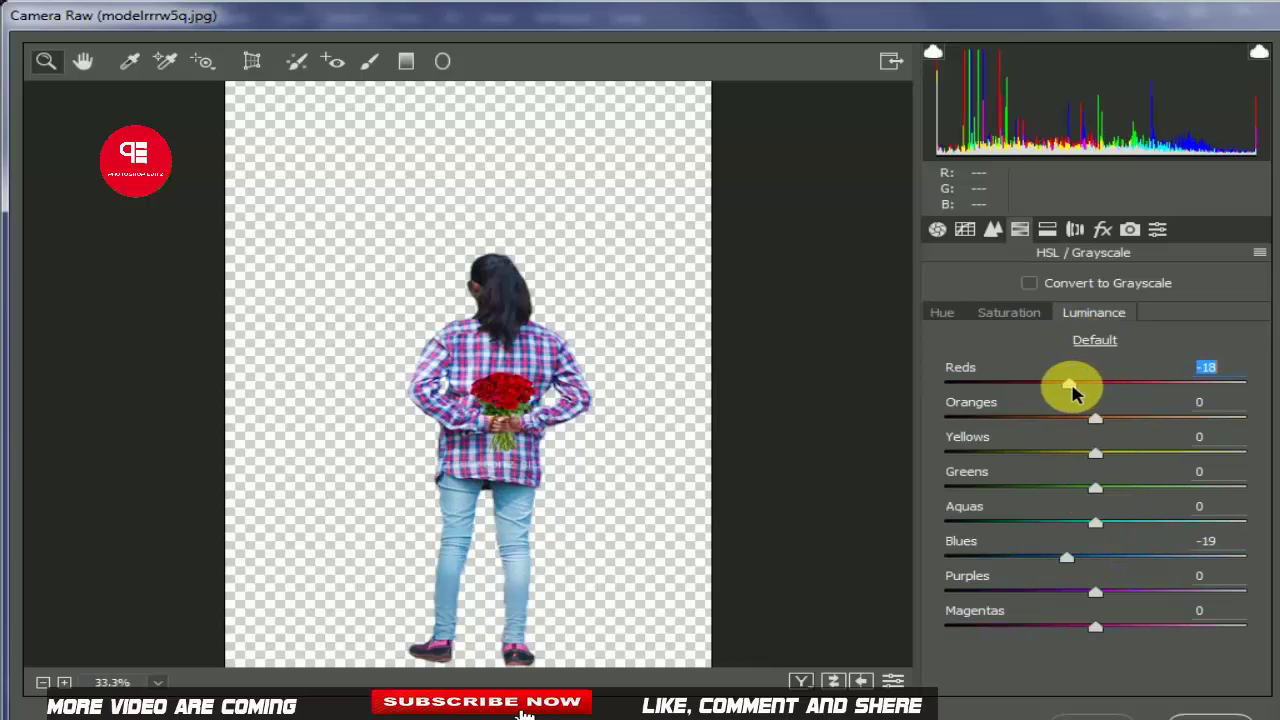
click(1010, 314)
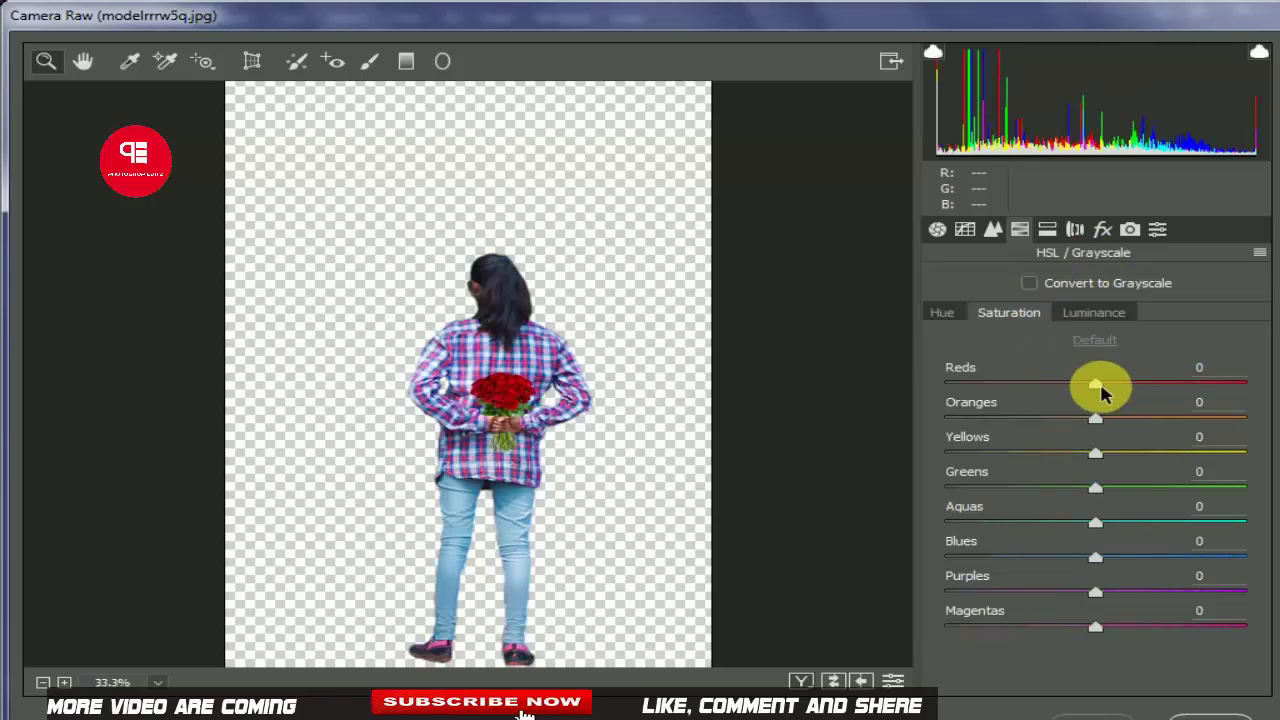
drag(1096, 557, 1171, 557)
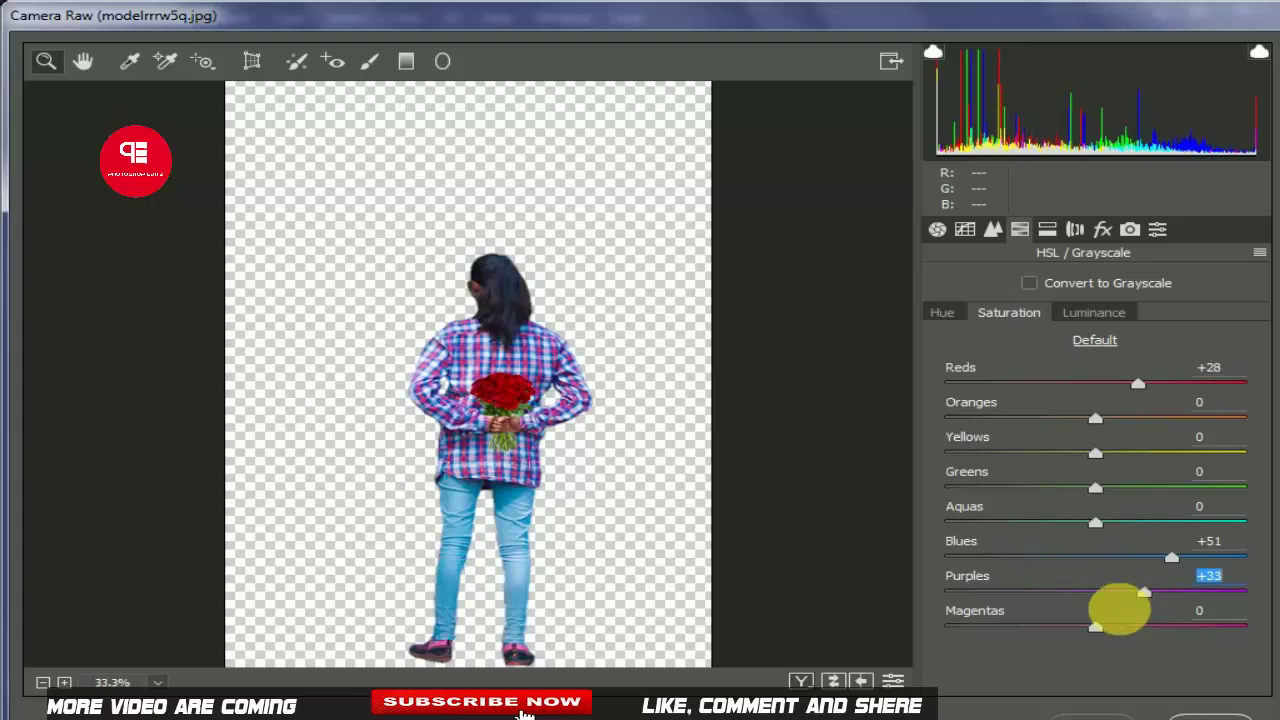
drag(1128, 592, 1145, 592)
Apply the girl's grade and open Camera Raw on the Lalit Creations Backgrounds layer.
click(1212, 710)
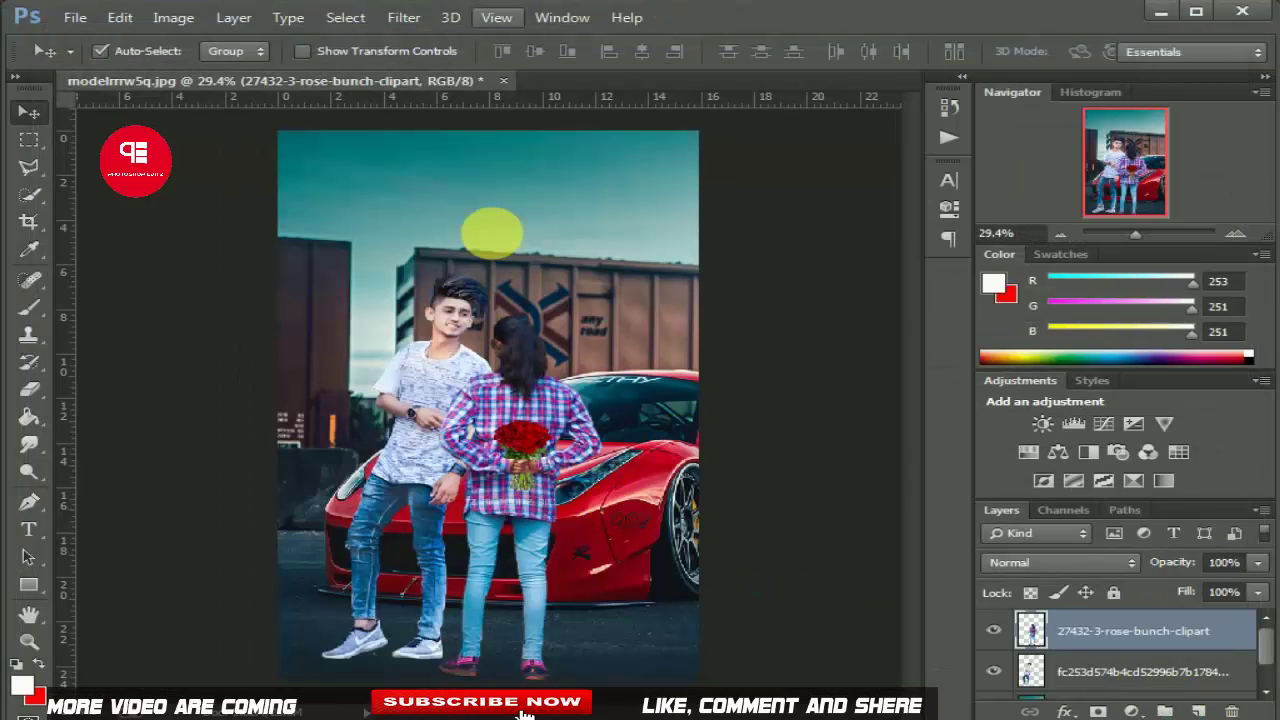
scroll(497, 352, down, 3)
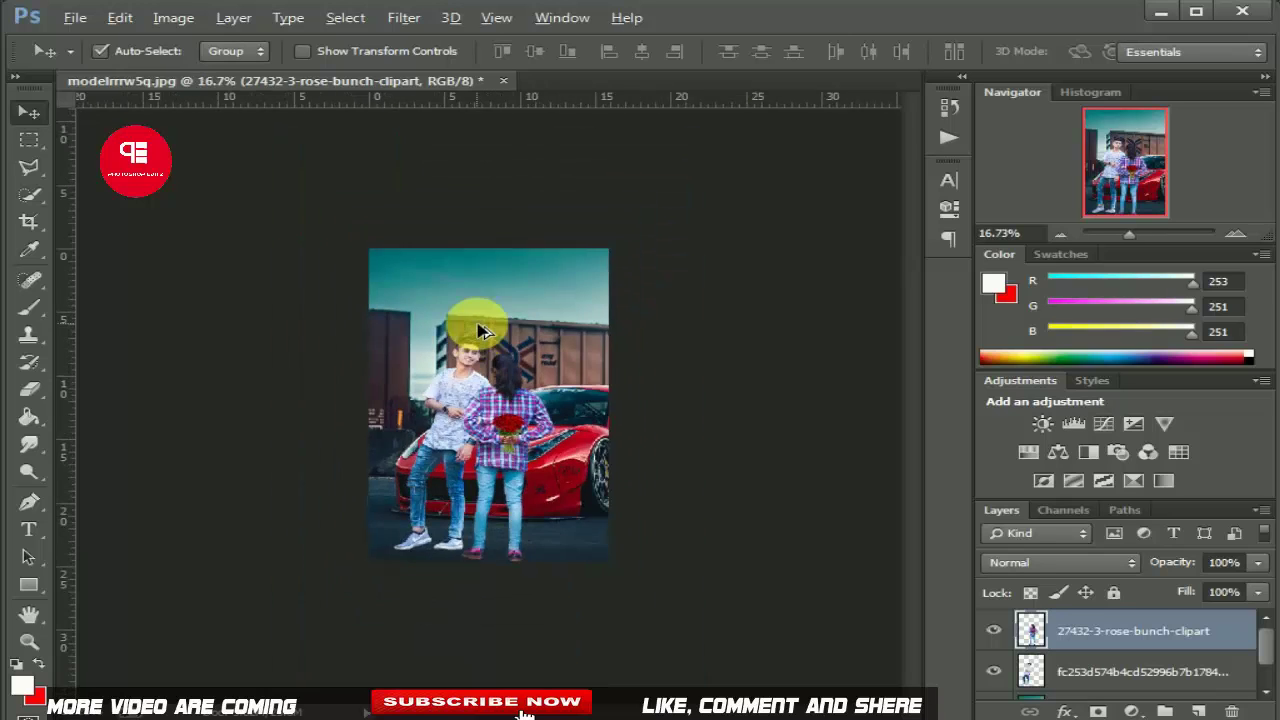
scroll(480, 243, up, 1)
scroll(500, 254, up, 1)
click(581, 336)
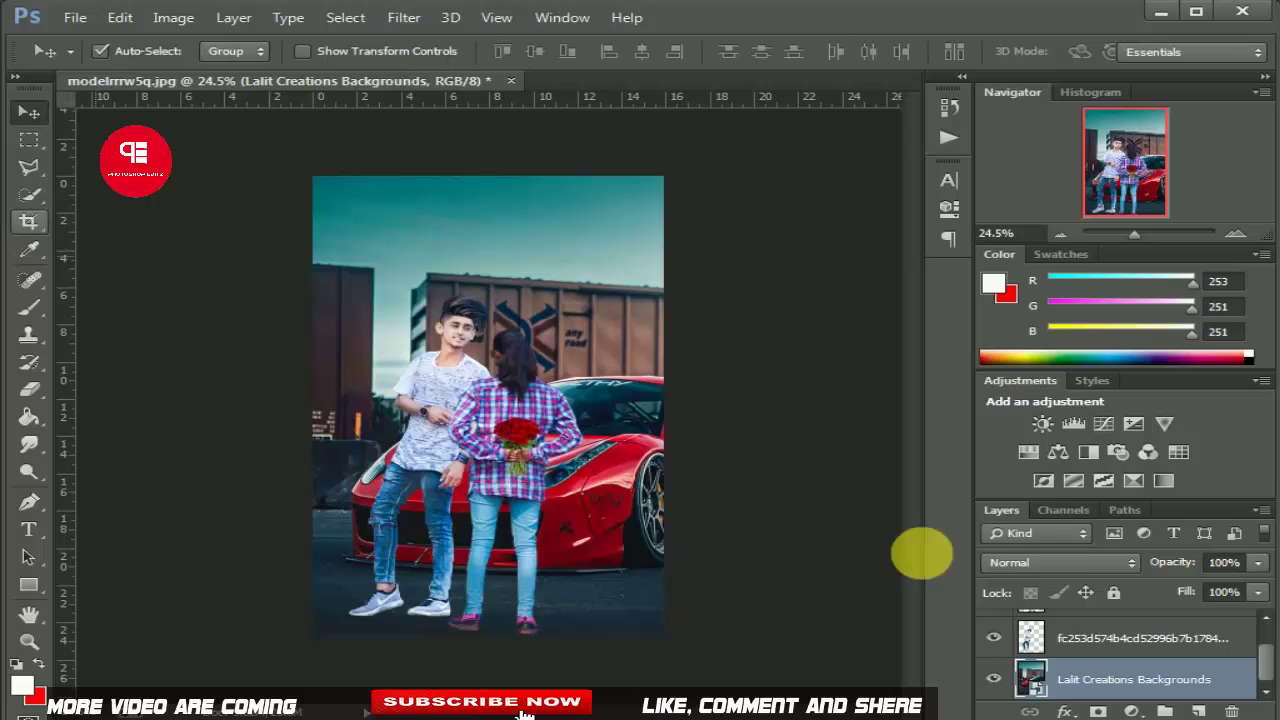
click(403, 18)
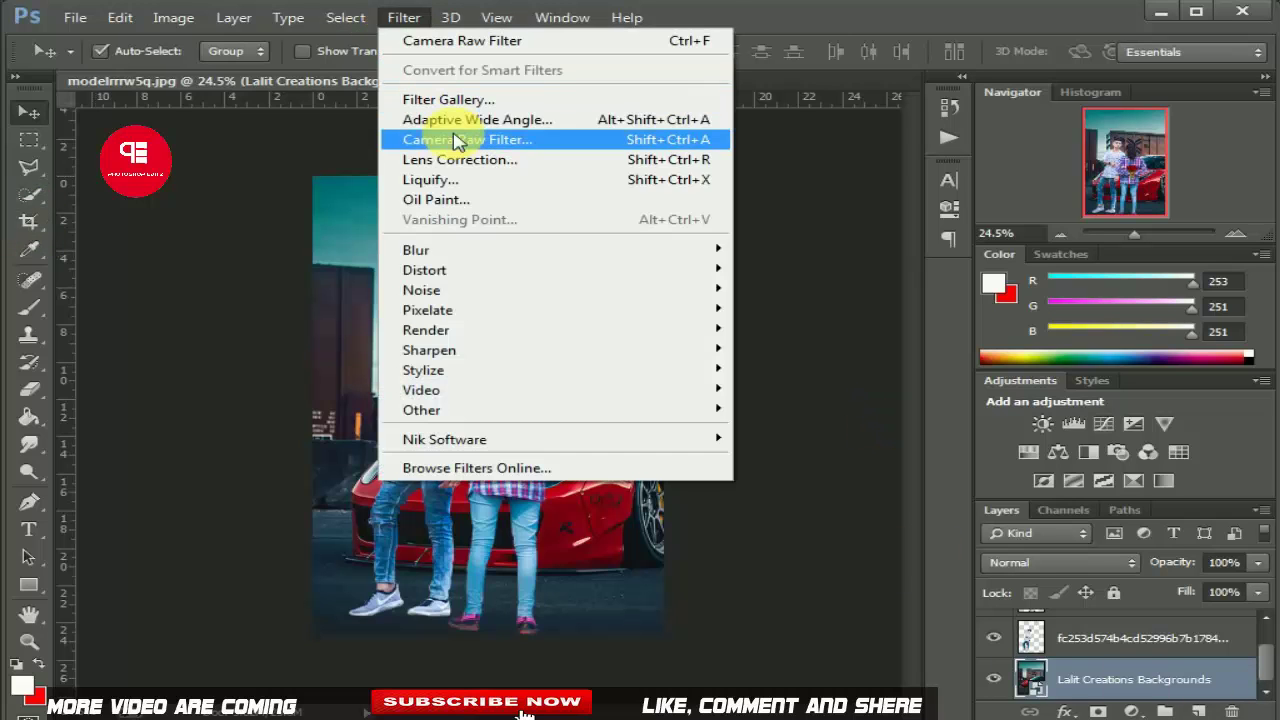
click(460, 135)
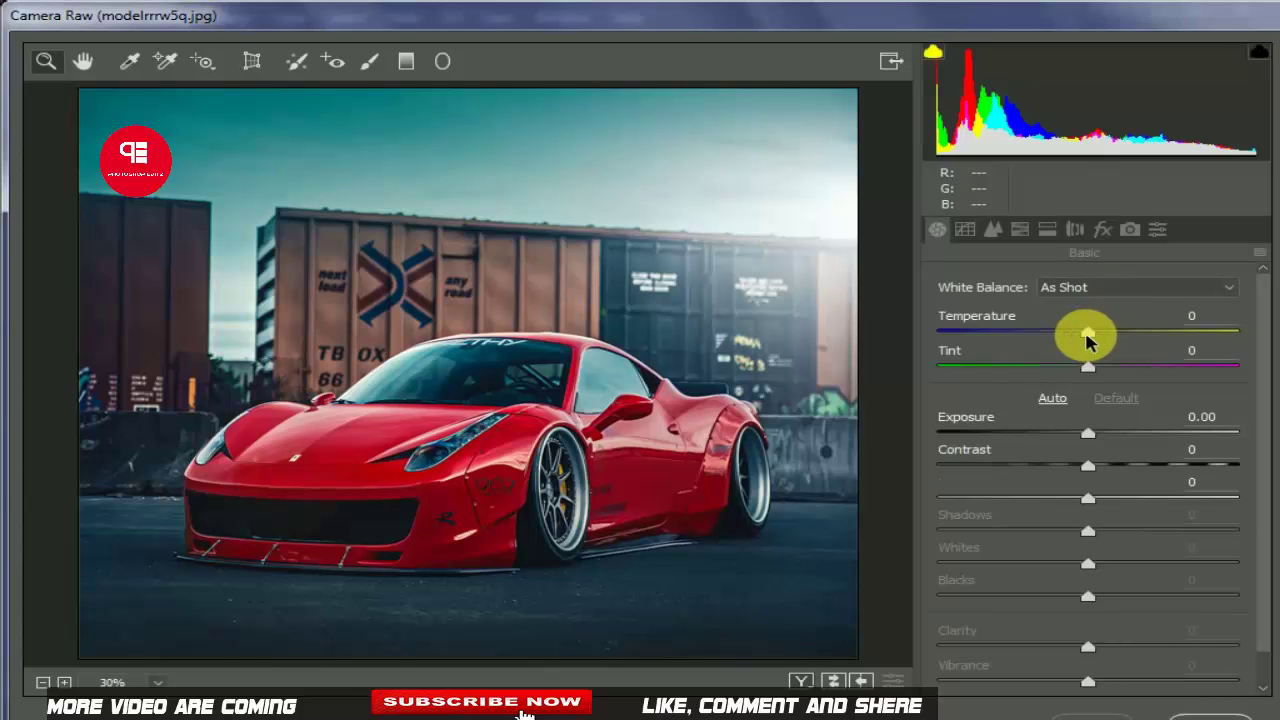
Cool the temperature, adjust exposure, and set Shadows +39 and Whites +29.
mouse_move(1087, 332)
mouse_down()
mouse_move(1062, 333)
mouse_move(1076, 343)
mouse_up()
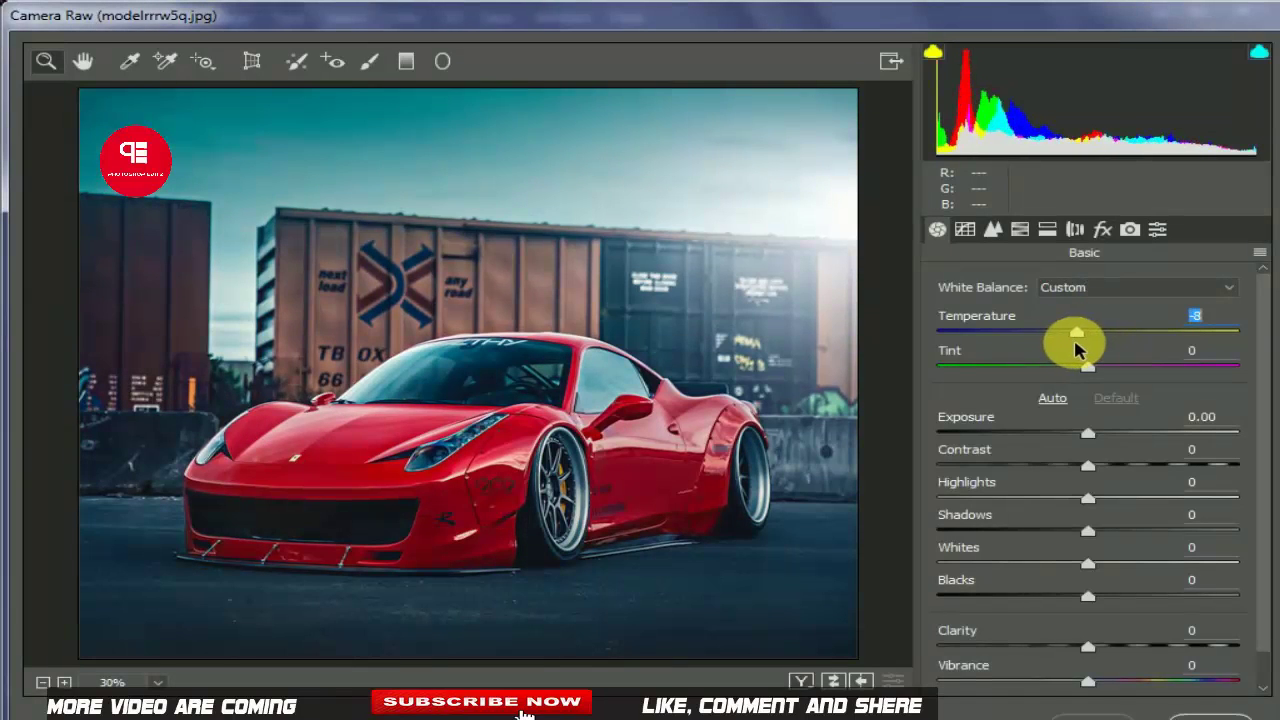
mouse_move(1088, 433)
mouse_down()
mouse_move(1118, 432)
mouse_move(1083, 432)
mouse_move(1170, 465)
mouse_up()
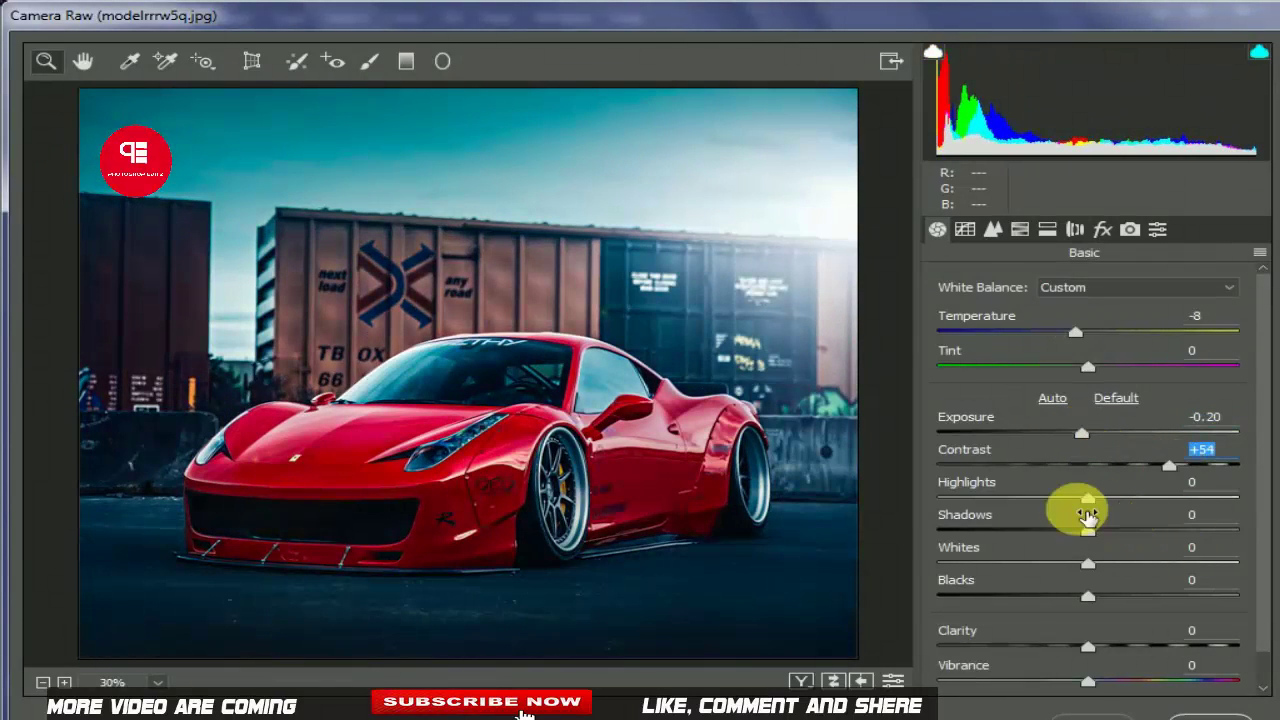
drag(1104, 510, 1147, 530)
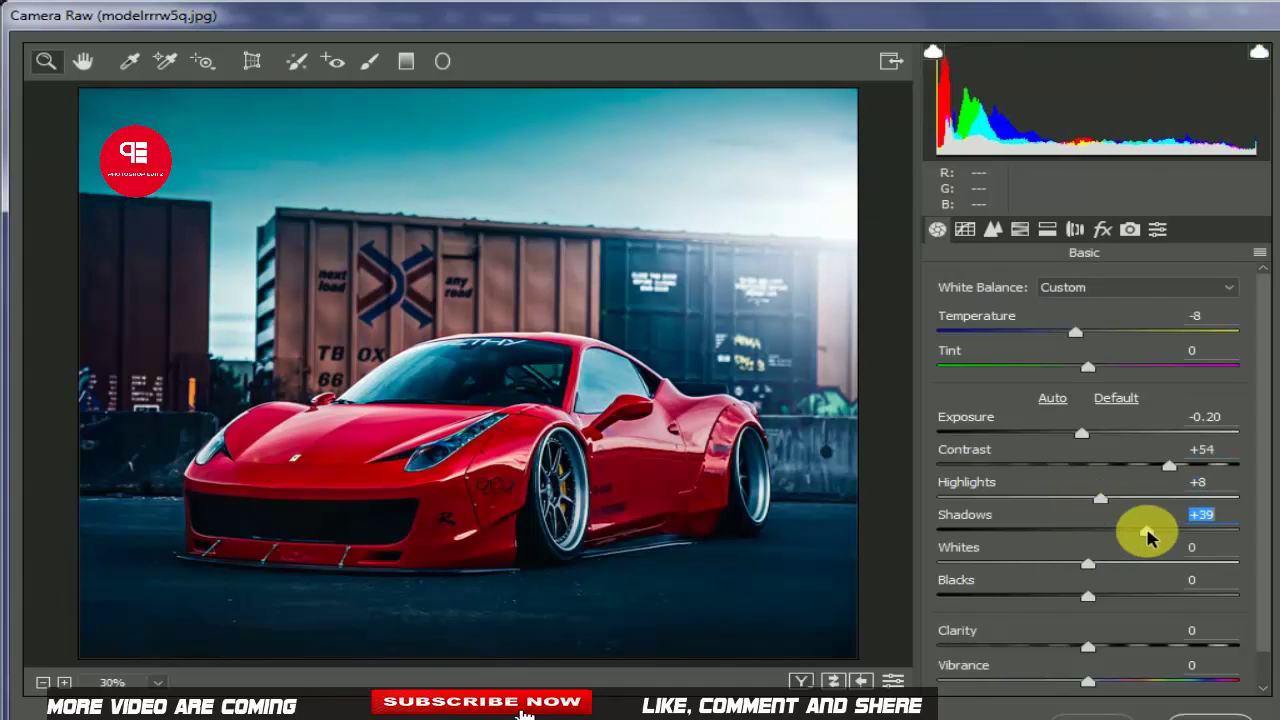
mouse_move(1078, 566)
mouse_down()
mouse_move(1131, 563)
mouse_move(1108, 596)
mouse_up()
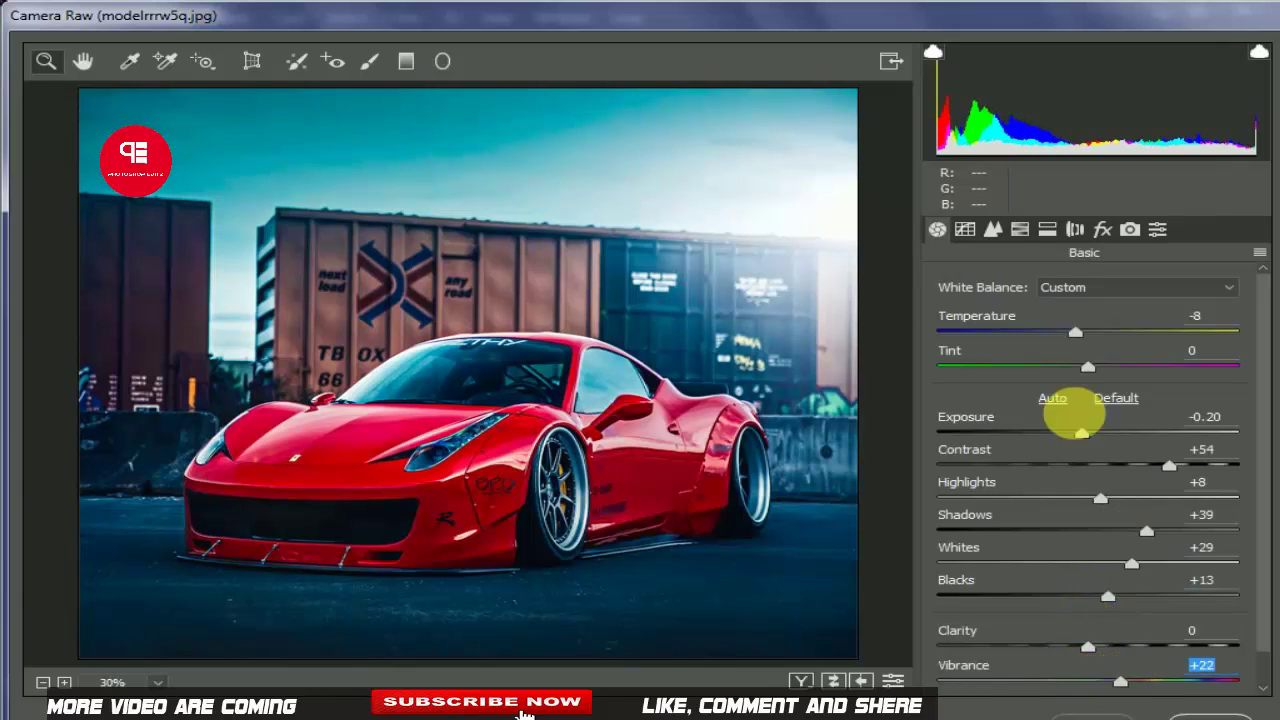
Darken reds' luminance to -25 and raise saturation to Reds +34, Blues +34.
click(1020, 229)
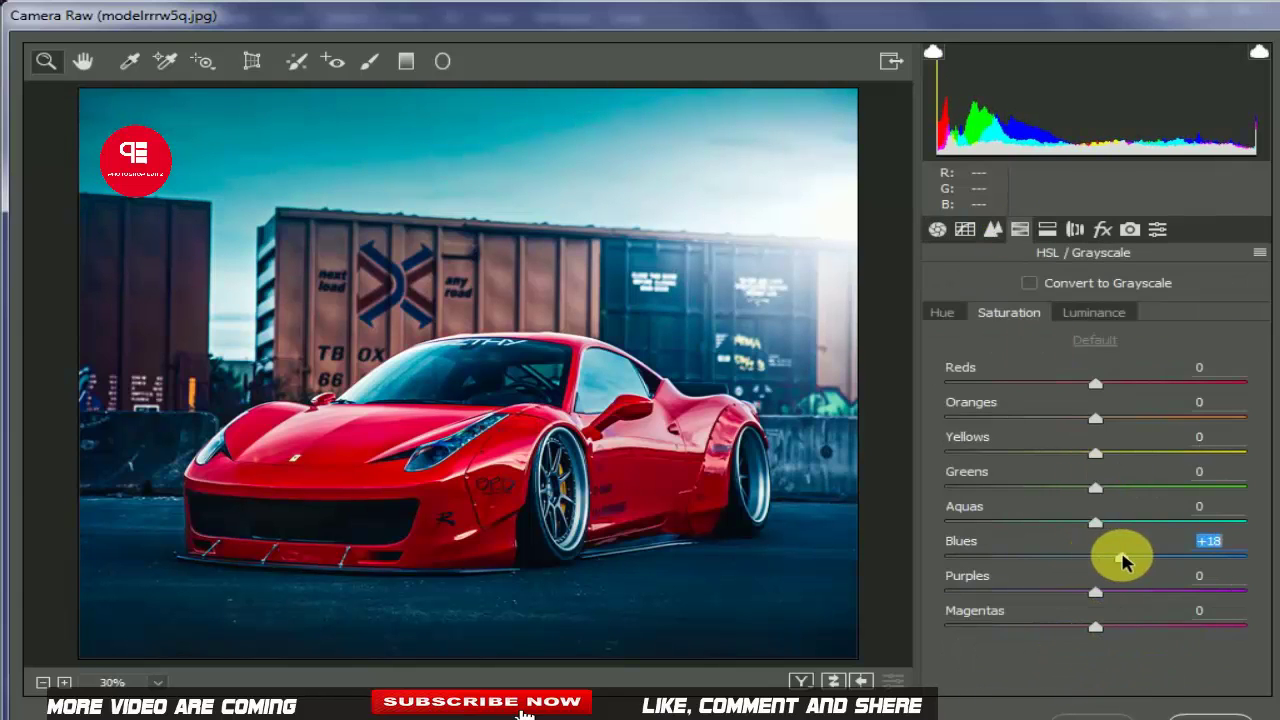
drag(1122, 562, 1122, 560)
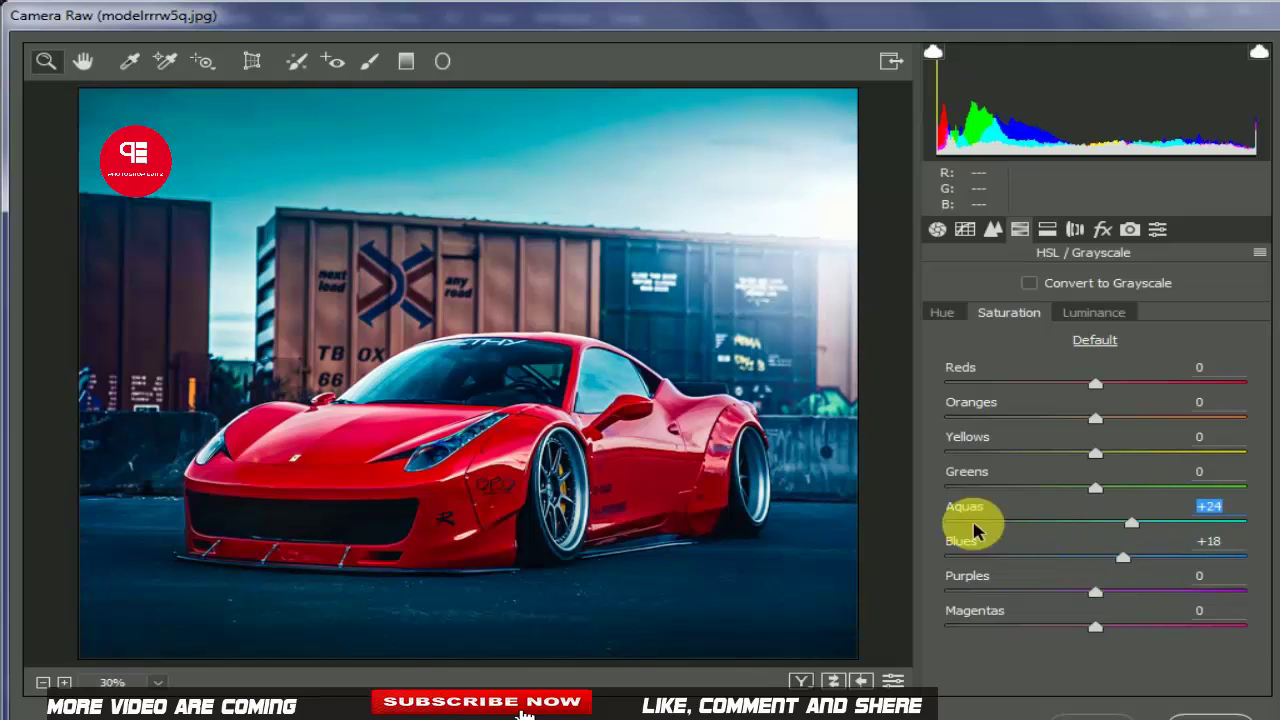
click(1085, 314)
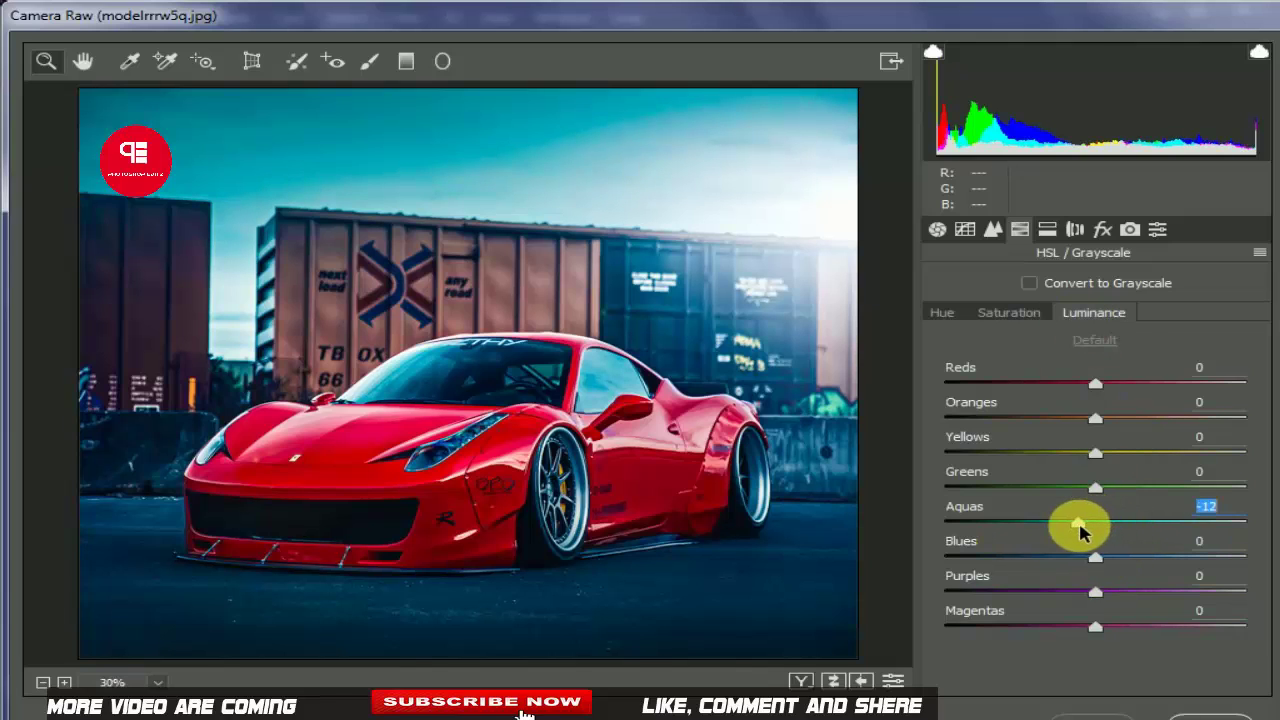
click(1094, 387)
drag(1068, 396, 1059, 396)
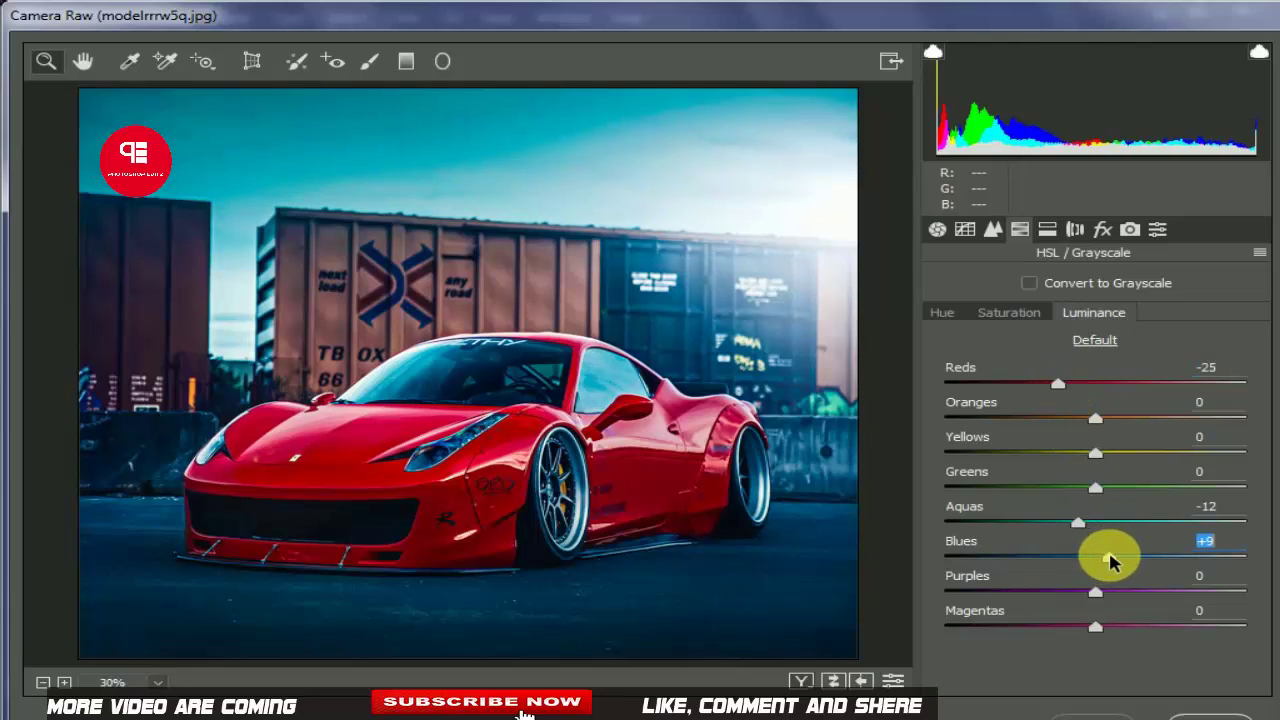
click(1009, 312)
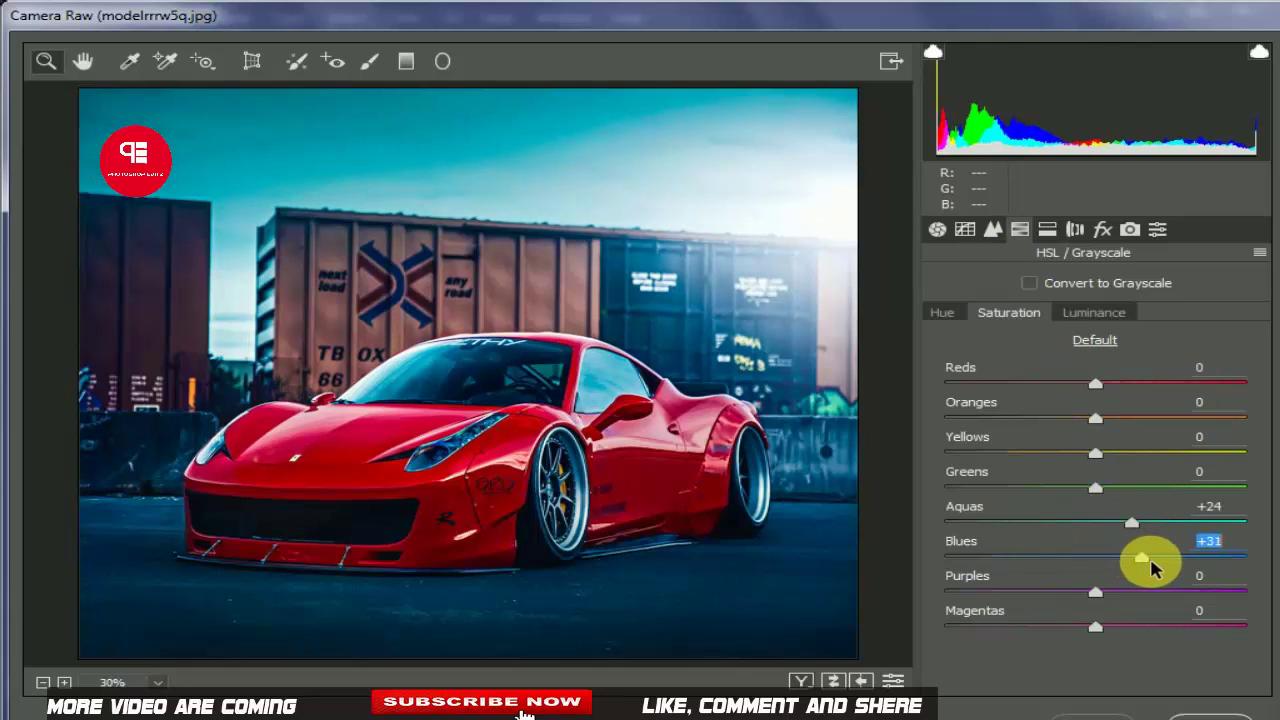
drag(1151, 563, 1143, 536)
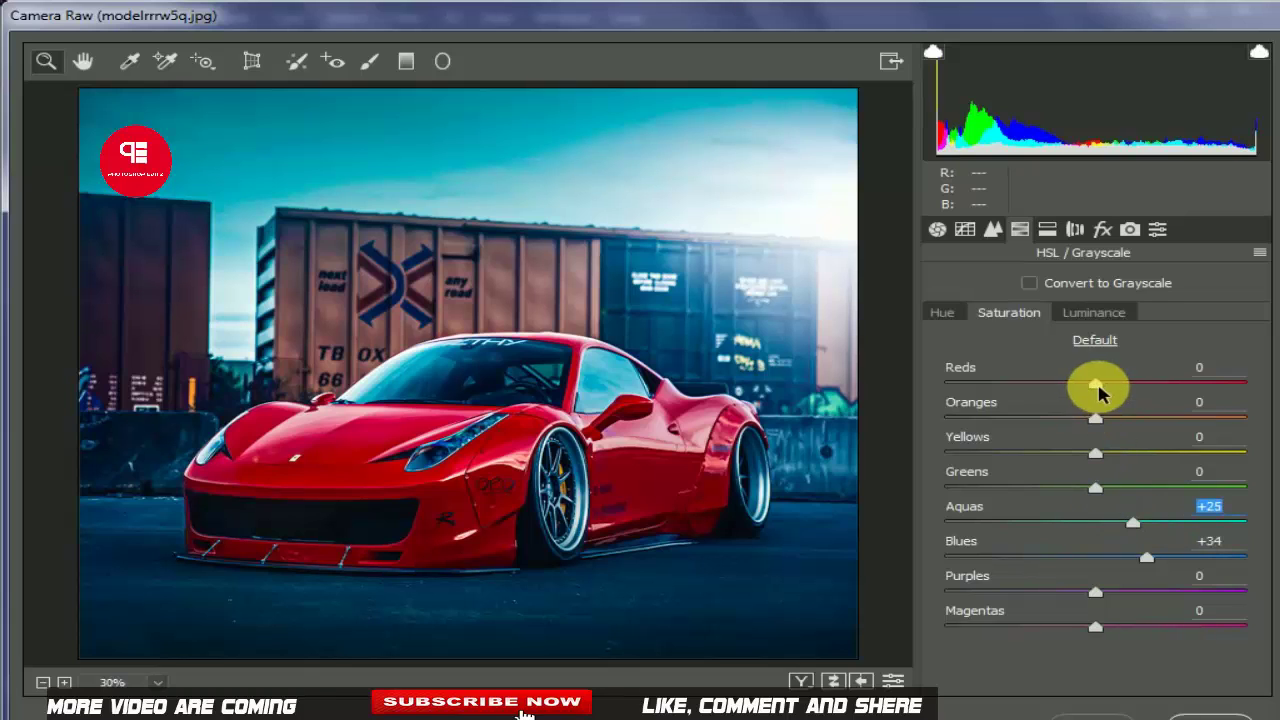
drag(1095, 384, 1146, 384)
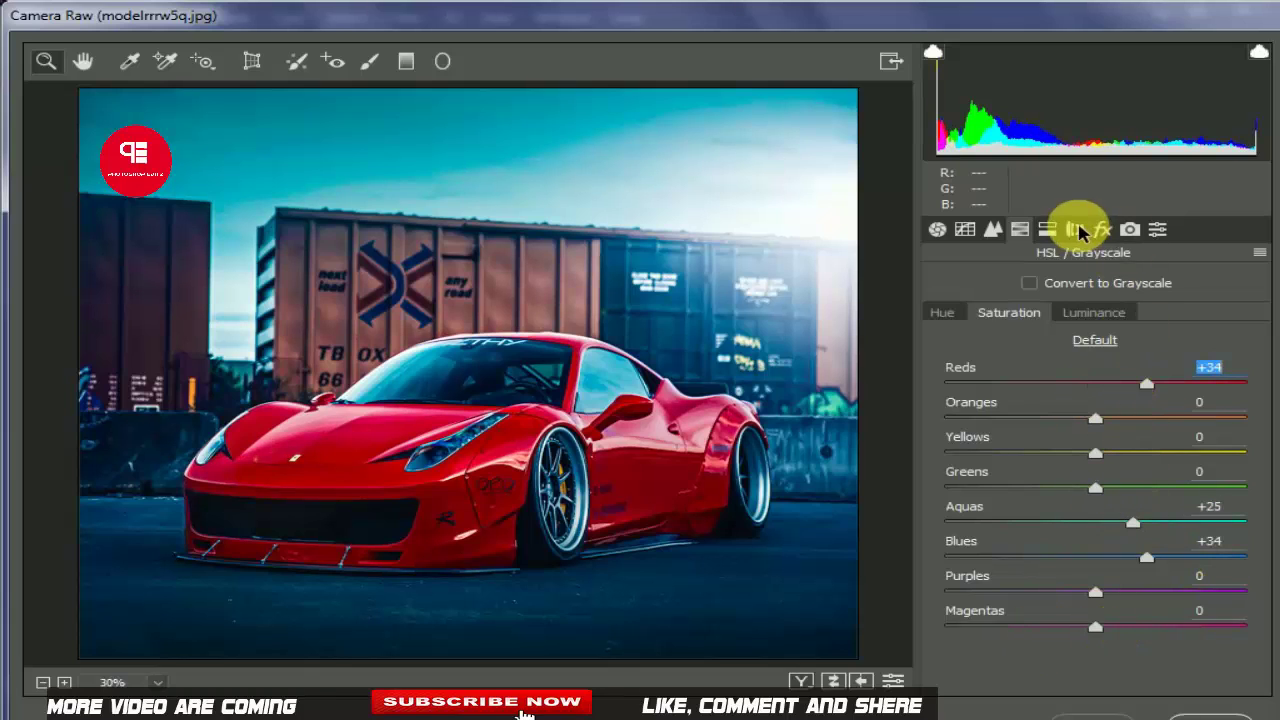
Add a Post Crop Vignetting Amount of -32 and apply the background grade.
click(1102, 229)
drag(1091, 582, 1042, 580)
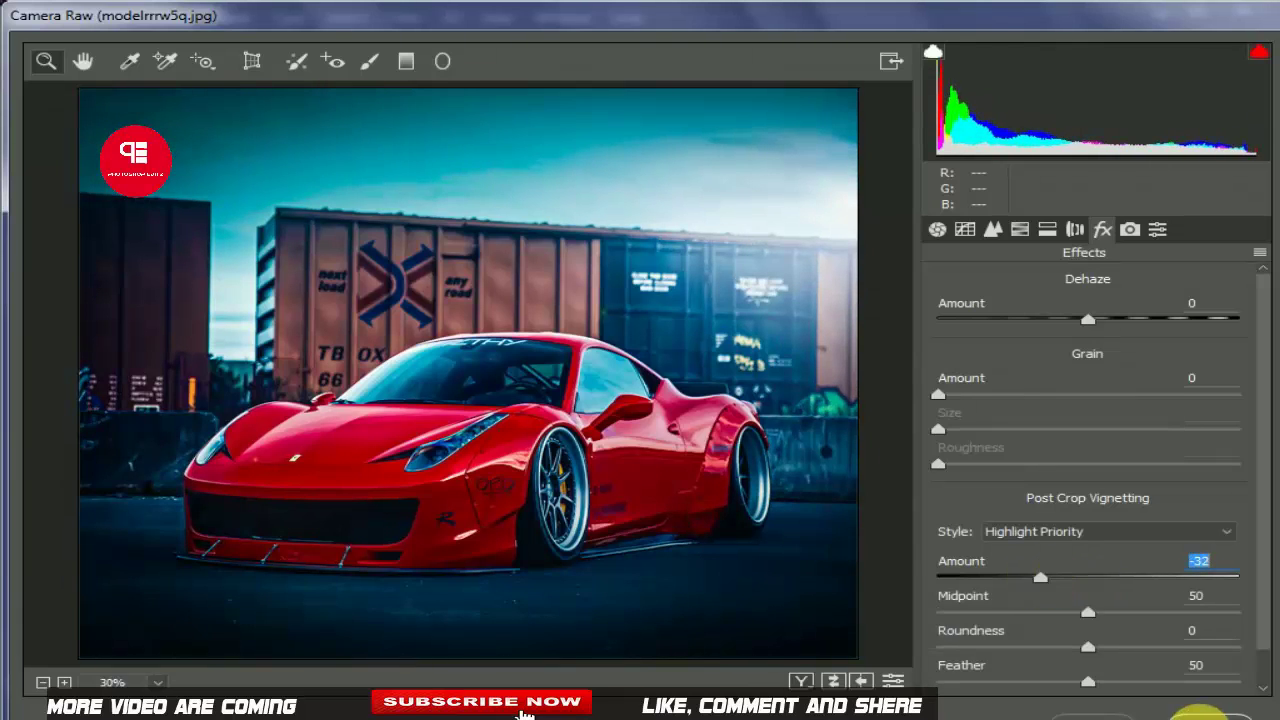
click(1200, 710)
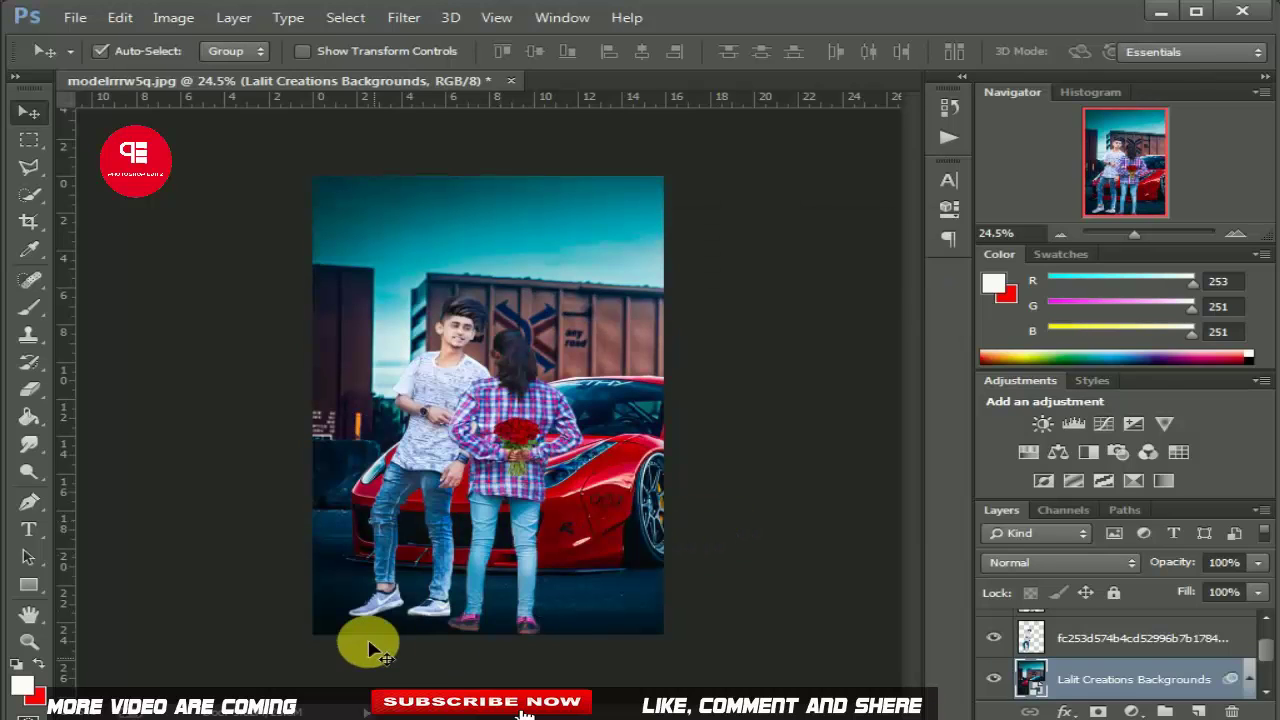
Rasterize the boy's layer and set a 52 px Eraser to clean edges near his feet.
click(29, 389)
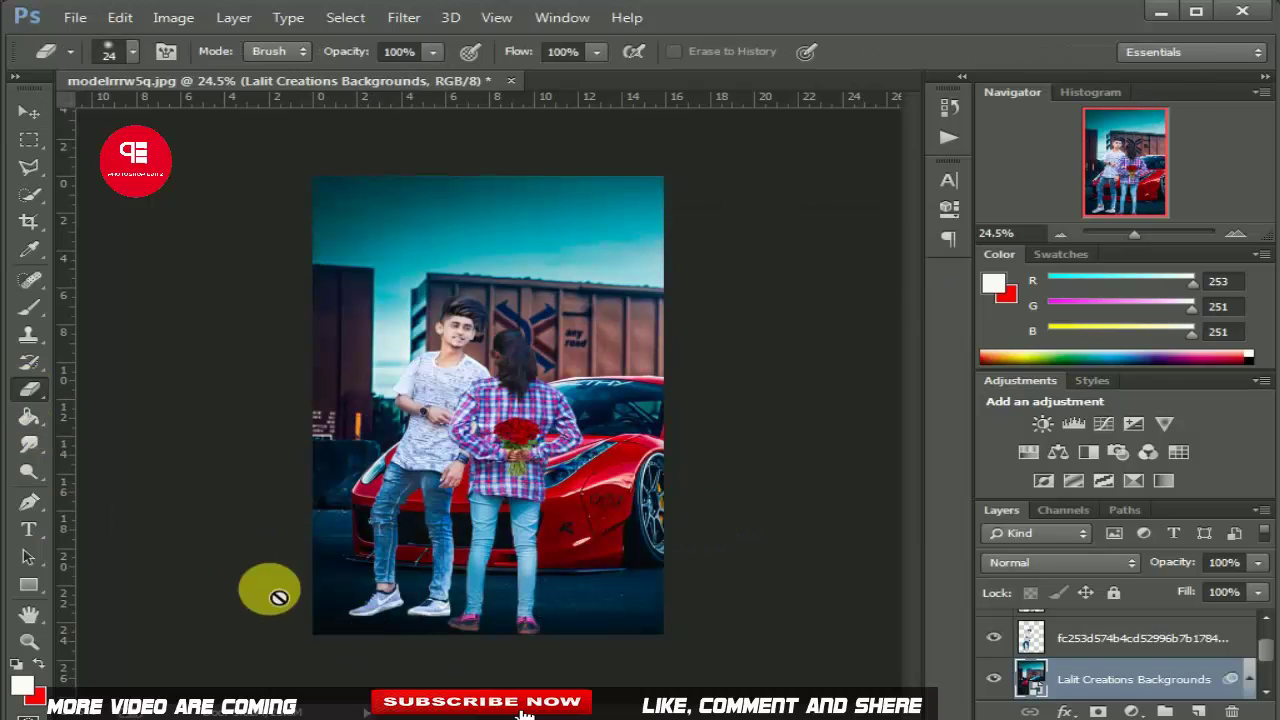
scroll(300, 610, up, 1)
scroll(370, 640, up, 1)
scroll(370, 643, up, 1)
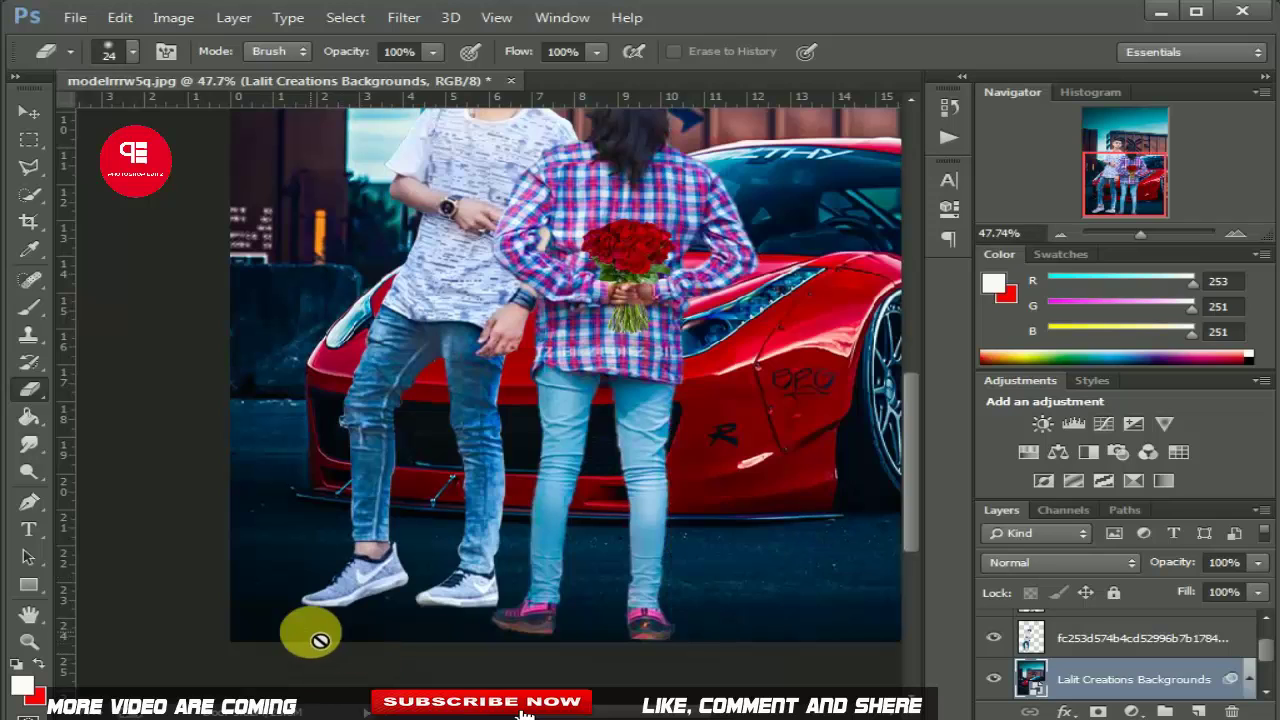
click(425, 598)
click(566, 309)
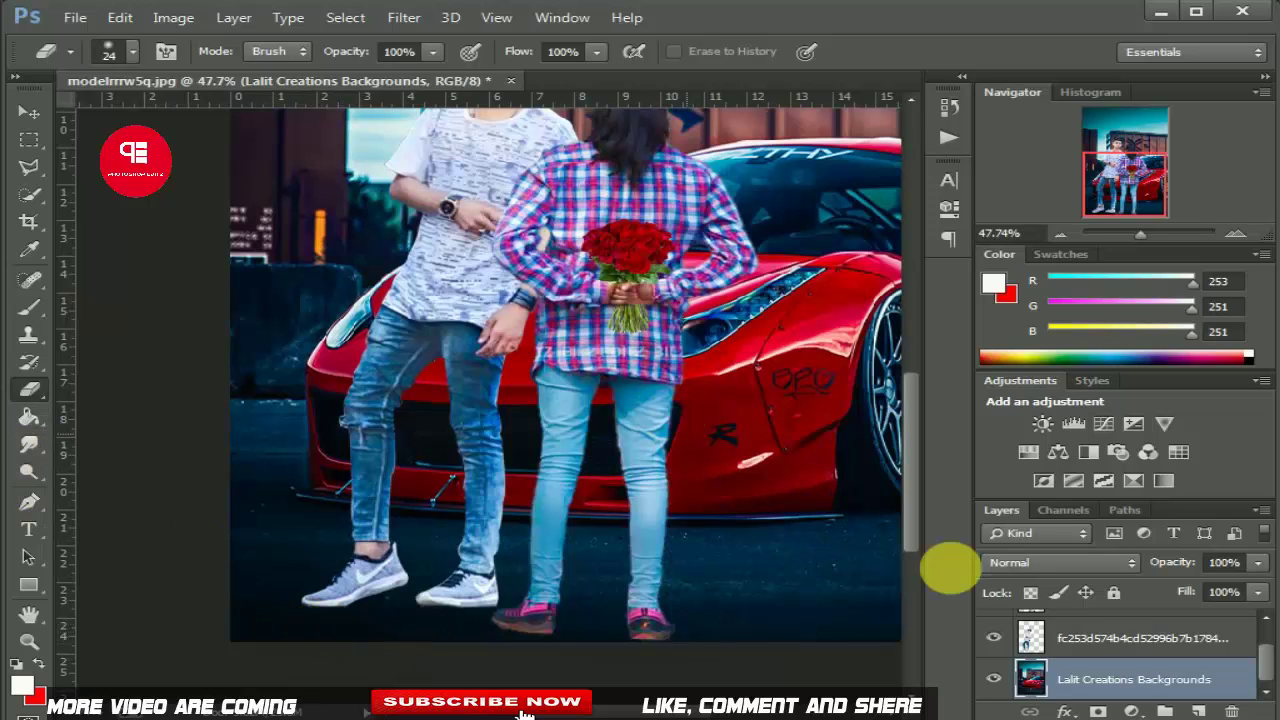
scroll(1128, 686, up, 1)
click(1078, 688)
right_click(314, 622)
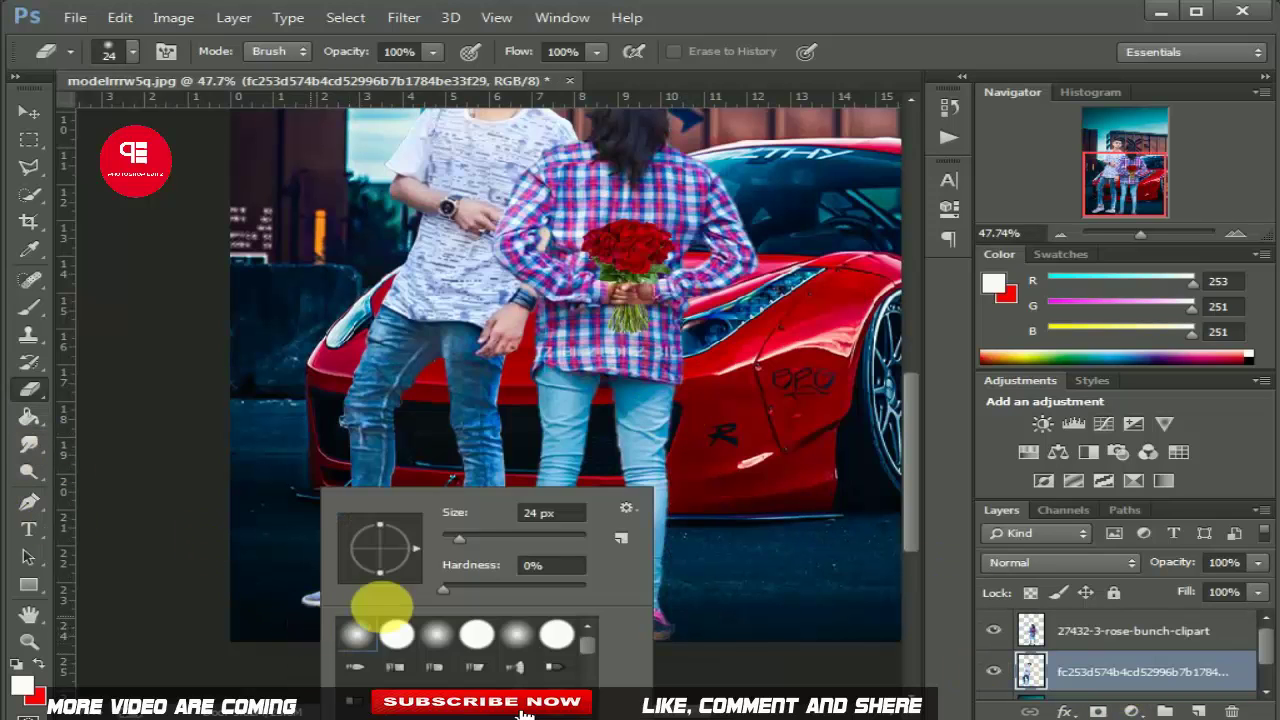
drag(440, 543, 471, 543)
key(Return)
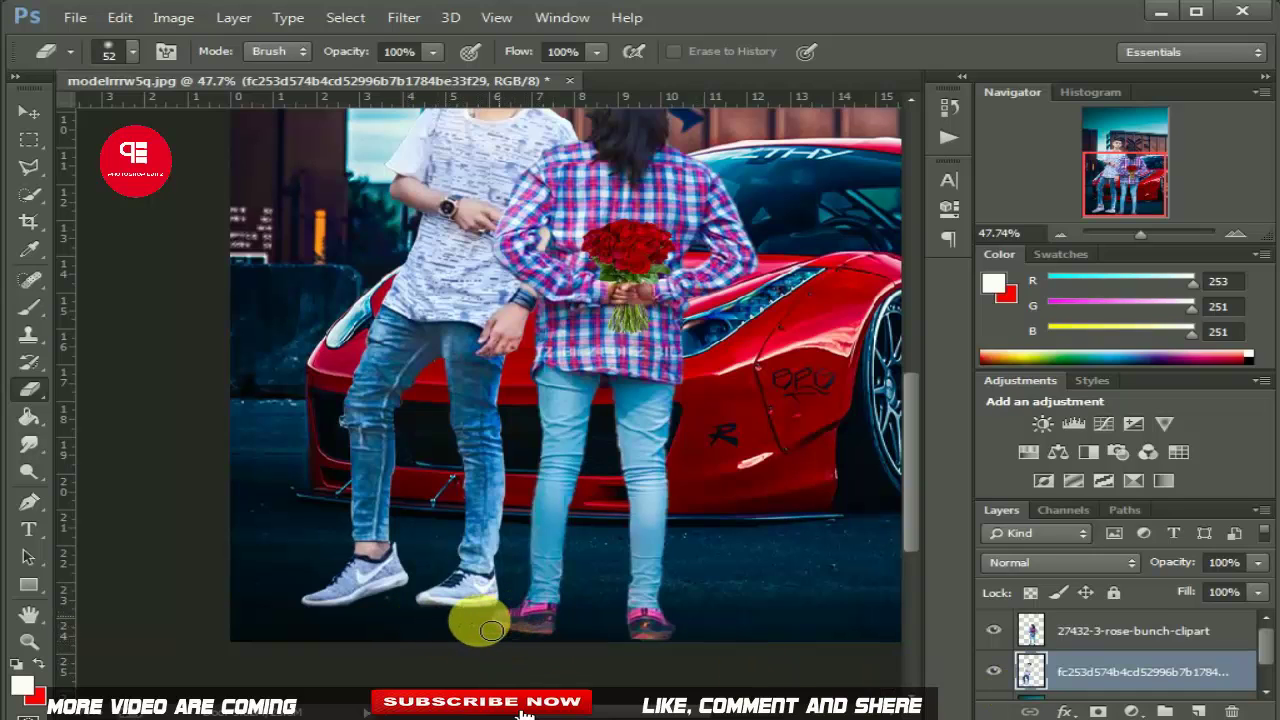
Move the boy slightly higher in the composite.
scroll(466, 640, down, 1)
scroll(520, 635, down, 1)
scroll(534, 631, down, 1)
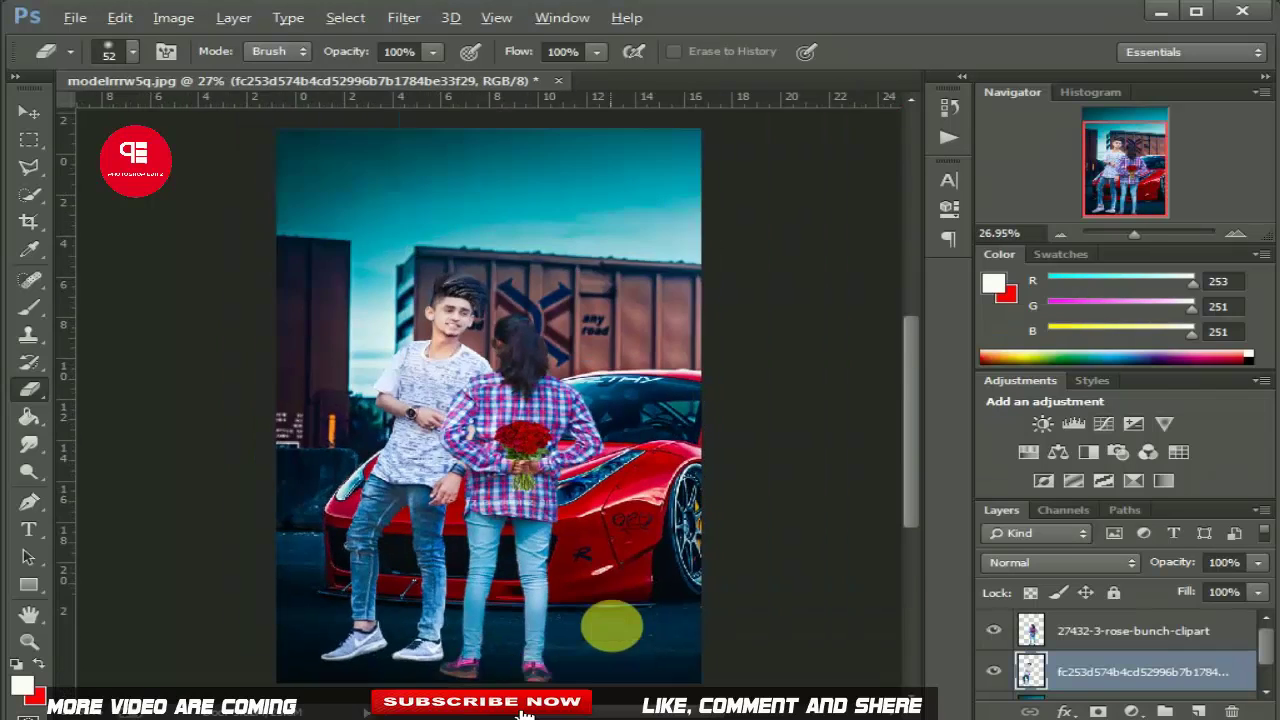
scroll(605, 630, up, 1)
click(1110, 630)
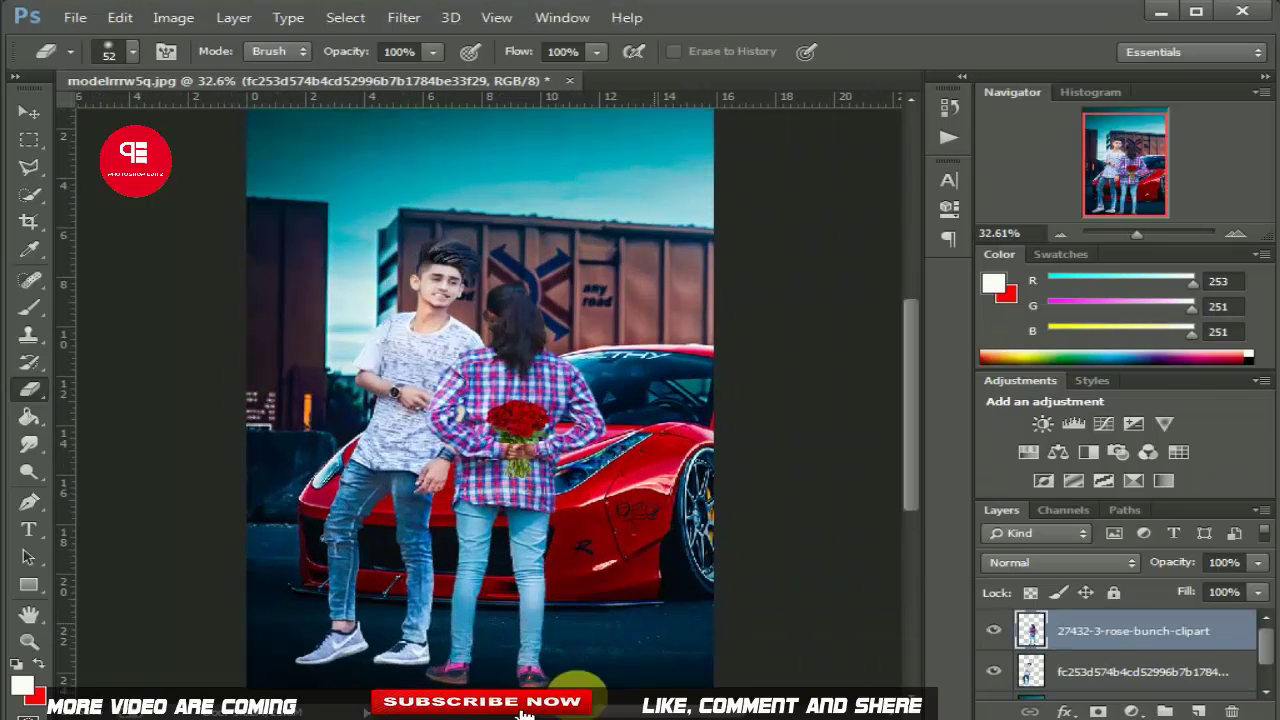
scroll(525, 712, left, 2)
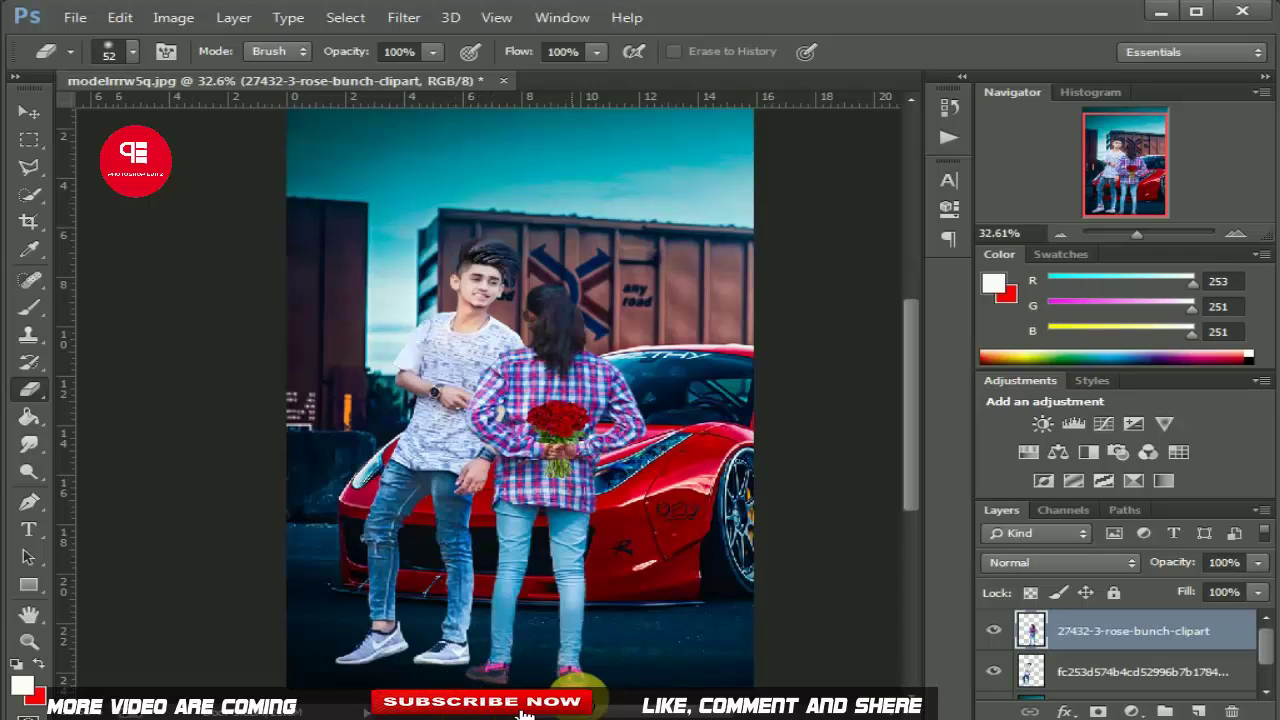
scroll(594, 523, down, 1)
scroll(514, 443, down, 1)
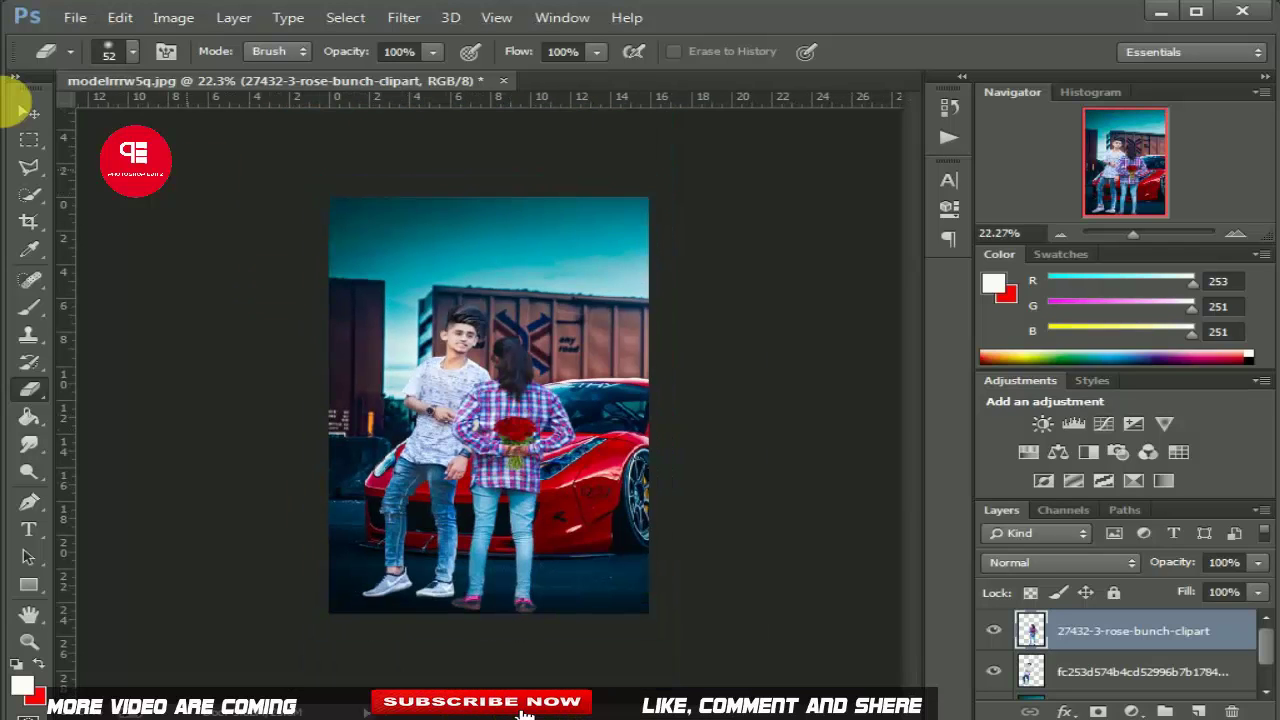
click(29, 112)
drag(454, 394, 452, 366)
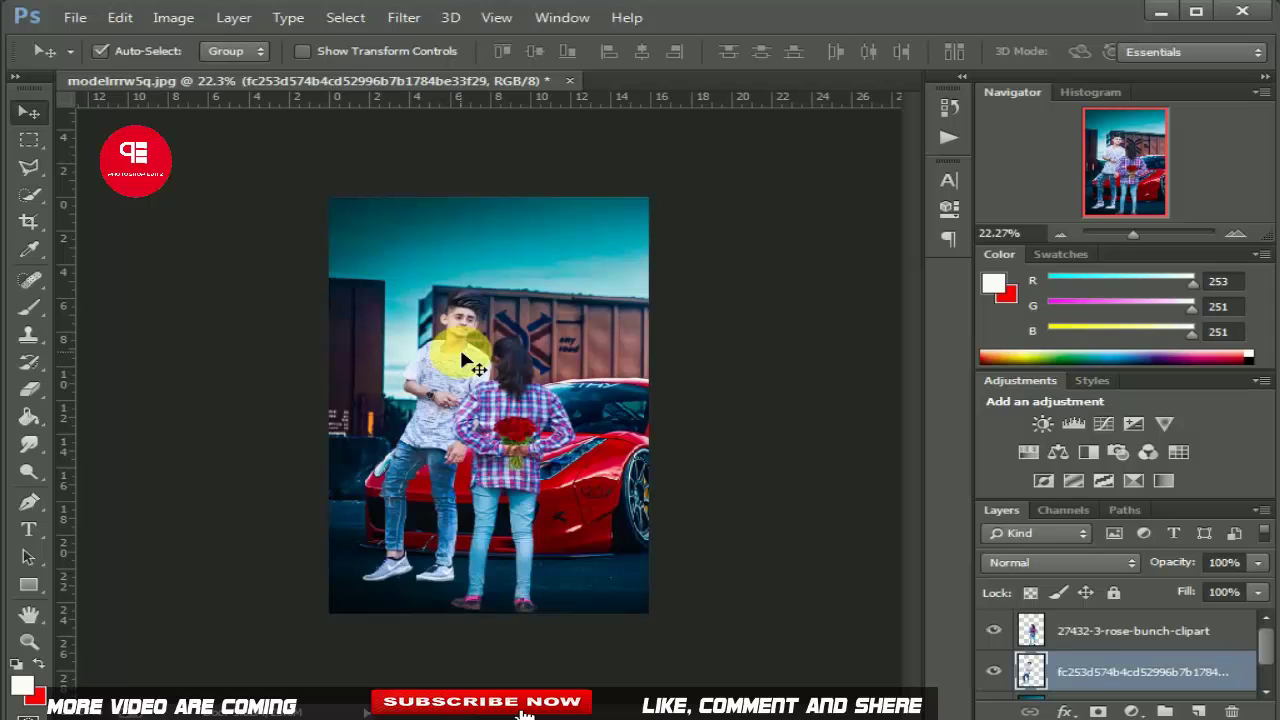
Scale the boy down to about 95% and nudge him into place.
key(ctrl+t)
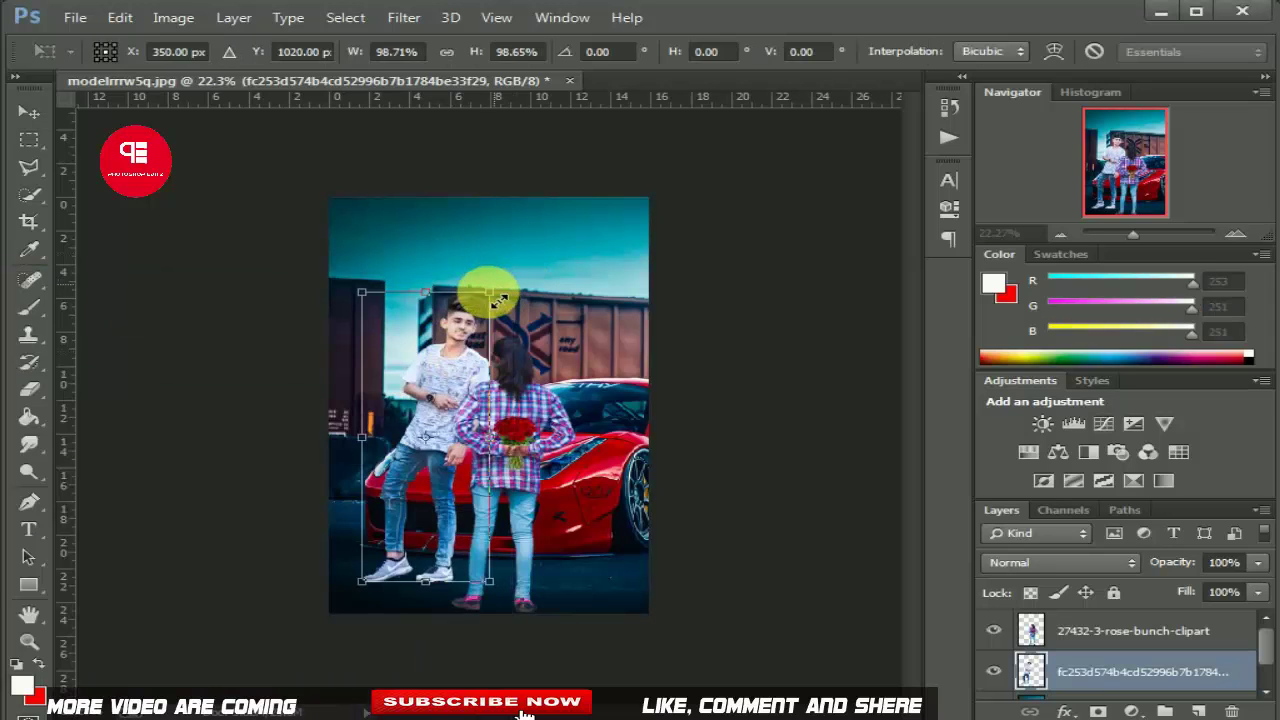
drag(503, 288, 494, 293)
drag(439, 368, 460, 371)
click(52, 116)
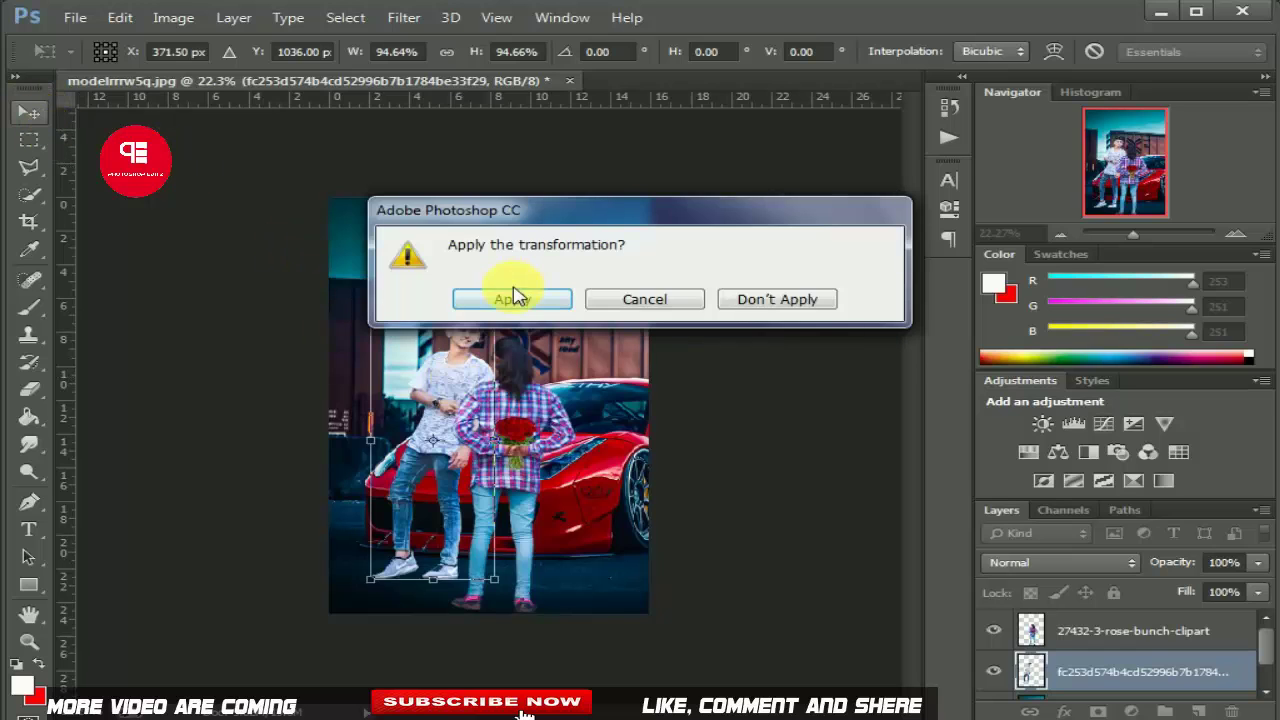
Scale the girl with roses to about 95%, reposition her, and shift the boy slightly down.
click(514, 294)
drag(514, 414, 555, 445)
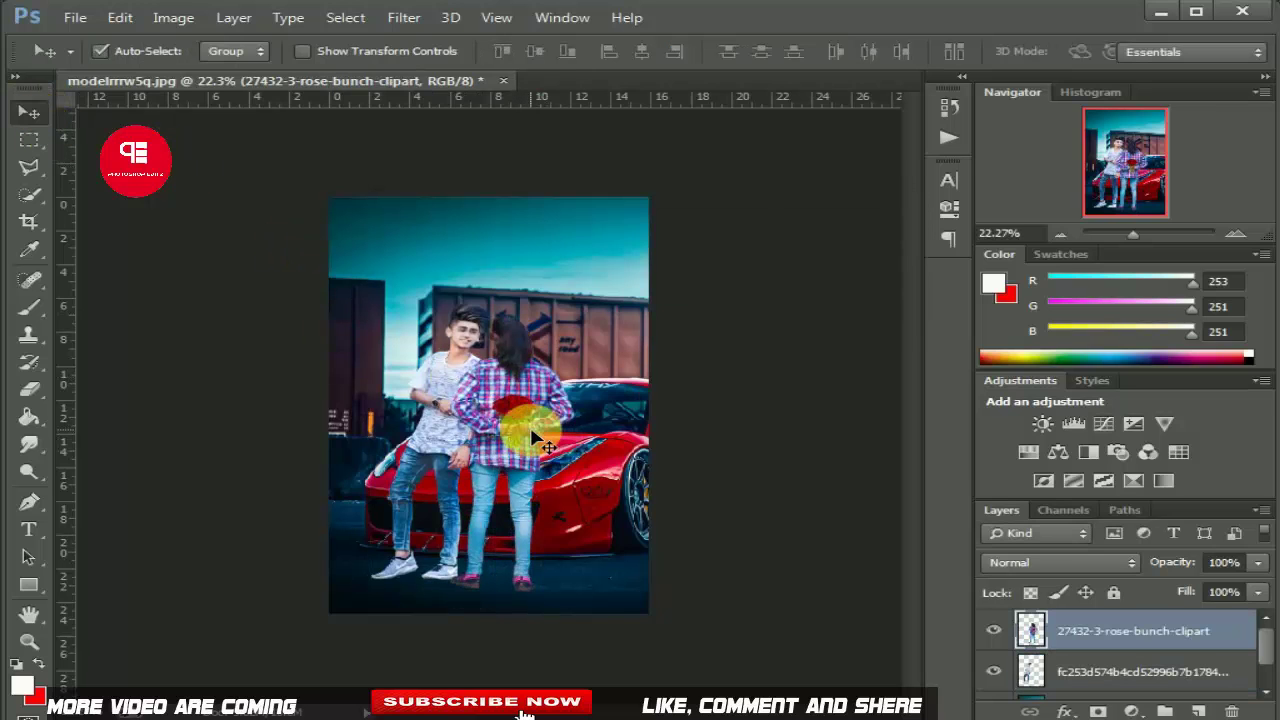
key(ctrl+t)
drag(590, 312, 580, 330)
drag(518, 390, 530, 403)
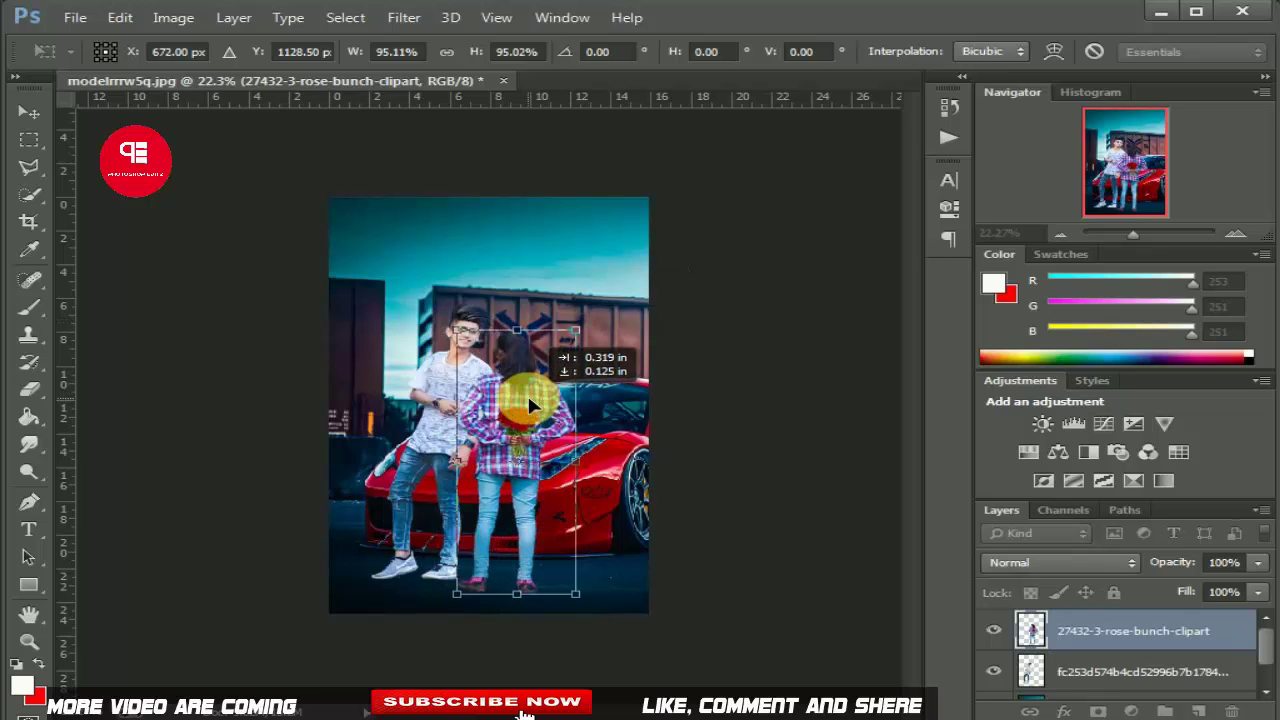
click(29, 111)
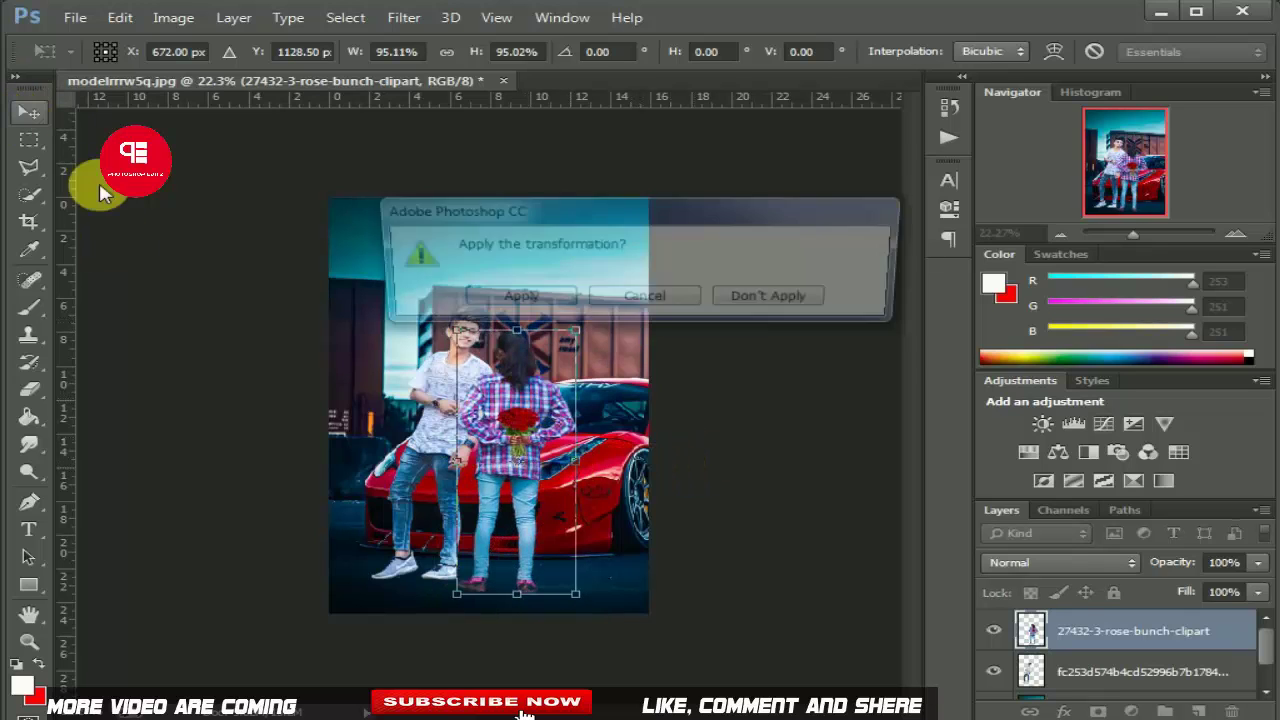
click(521, 296)
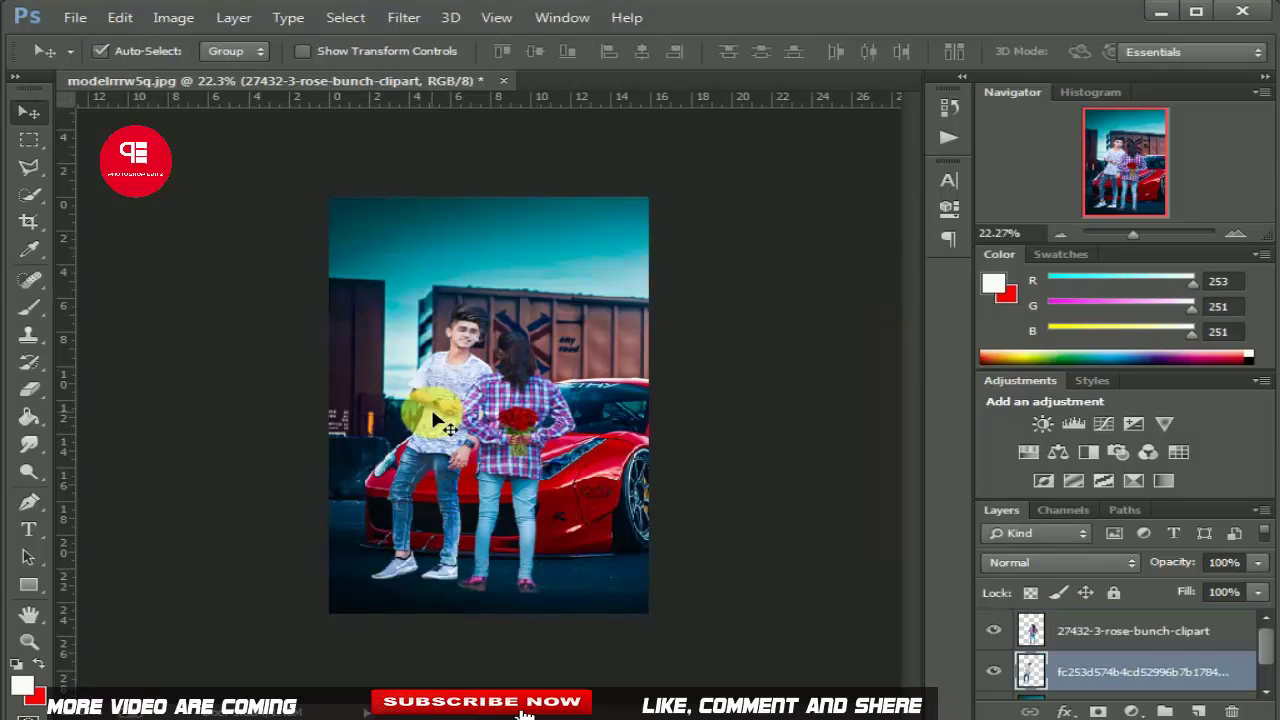
mouse_move(474, 443)
mouse_down()
mouse_move(437, 422)
mouse_move(520, 447)
mouse_up()
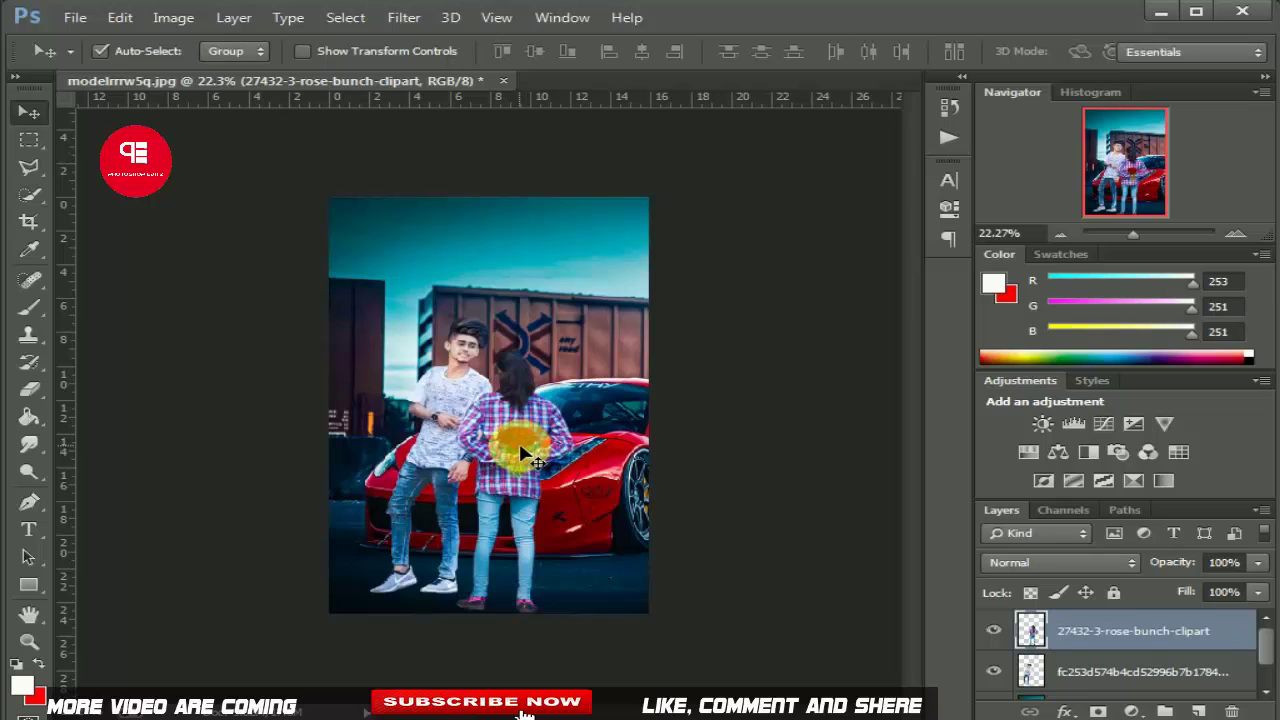
Open the Camera Raw Filter on the car background layer.
click(579, 310)
click(404, 17)
click(460, 134)
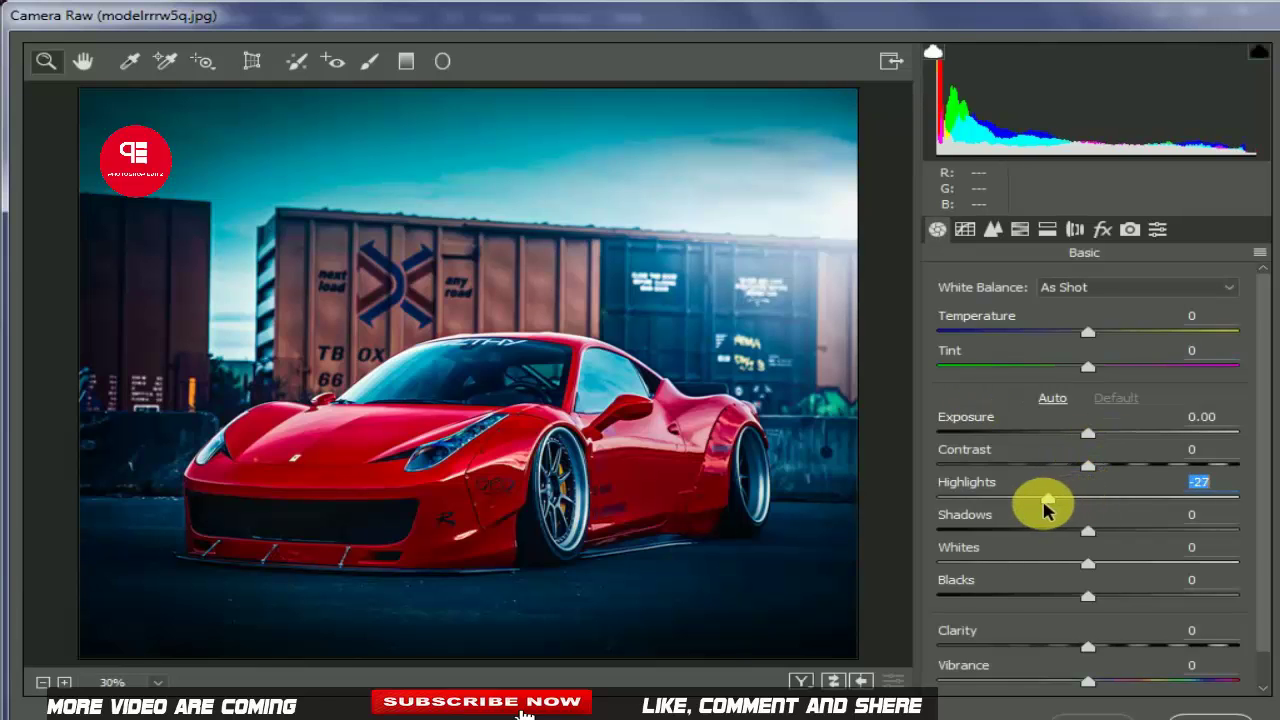
Set Camera Raw Highlights to -42 and parametric tone-curve Lights to -48, then apply.
drag(1043, 508, 1028, 512)
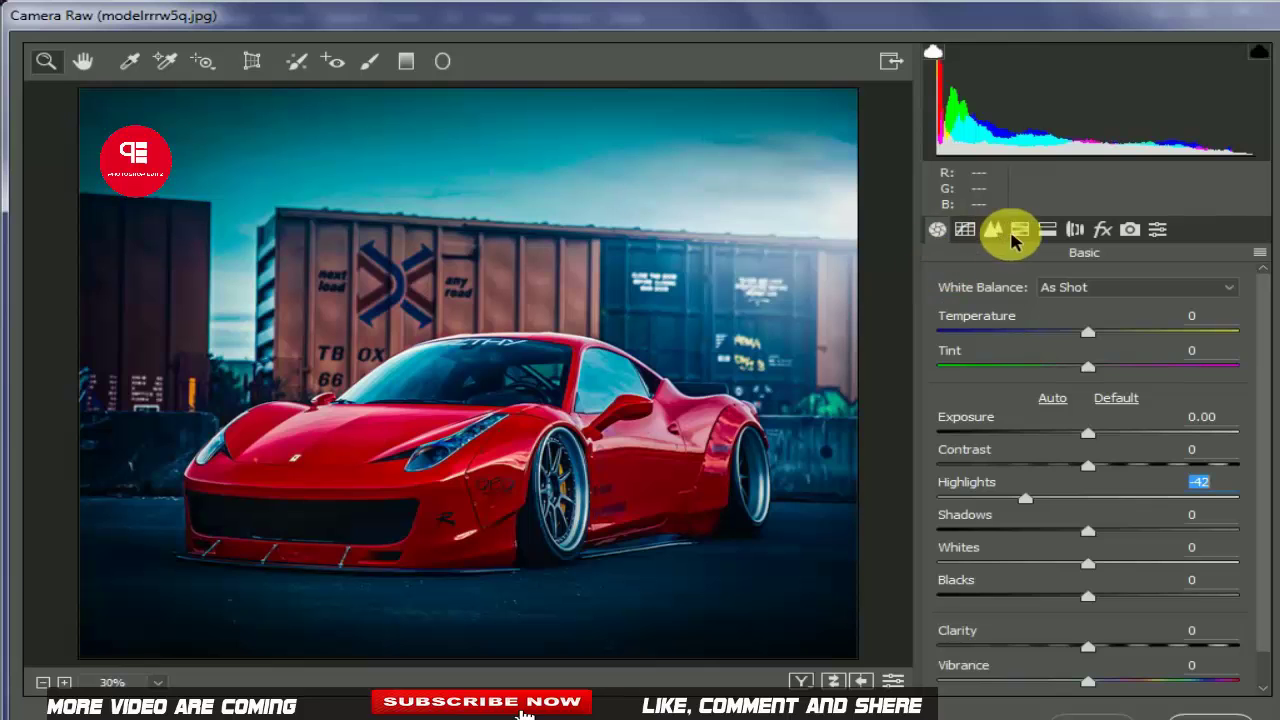
click(965, 229)
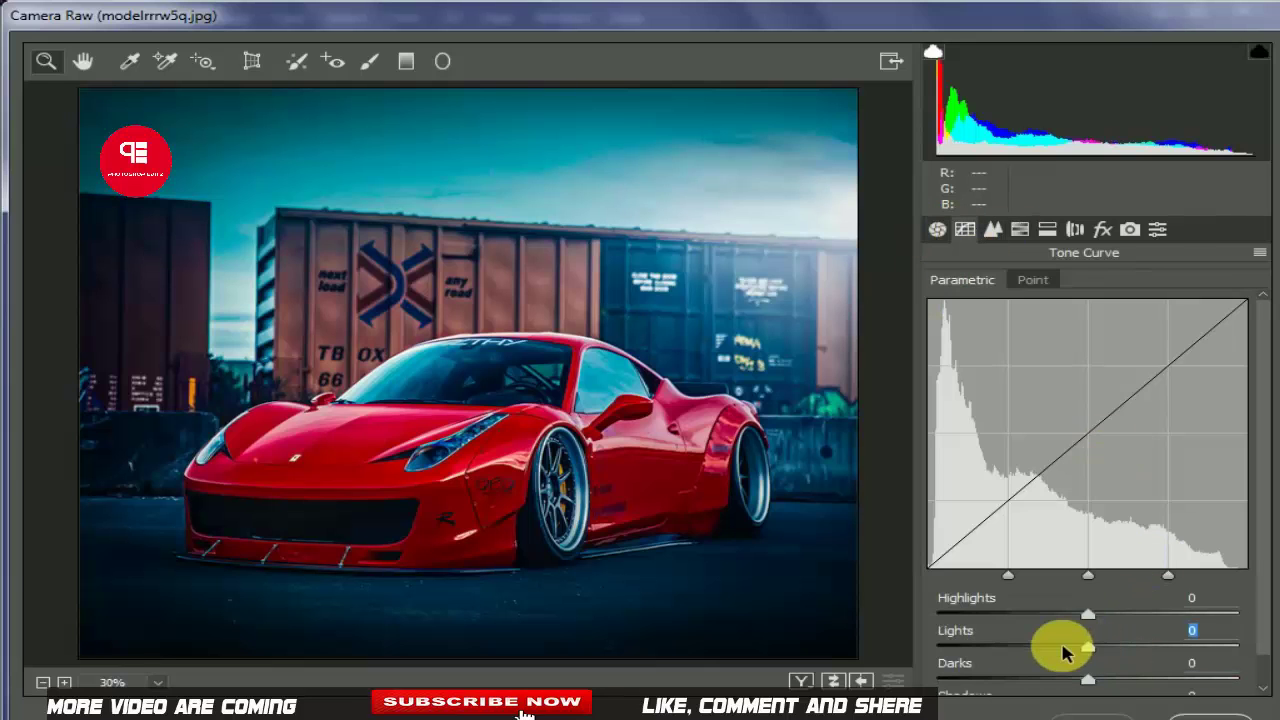
drag(1063, 650, 1015, 650)
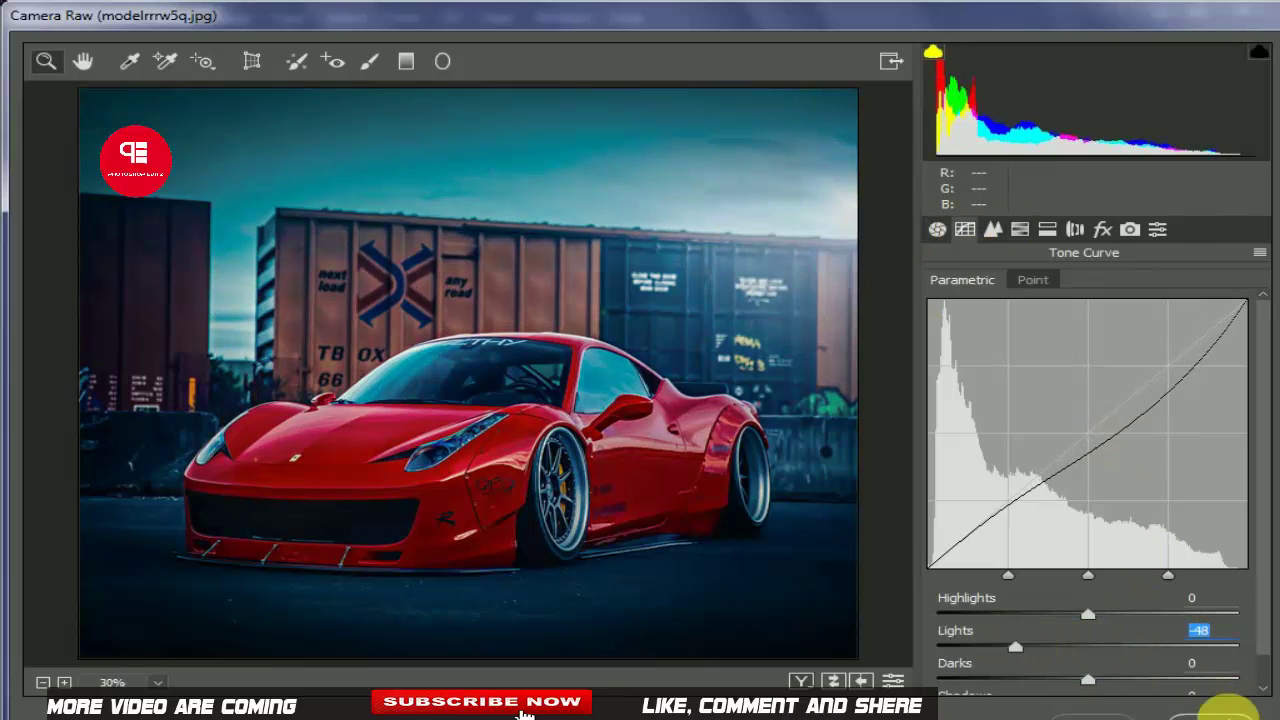
click(1225, 708)
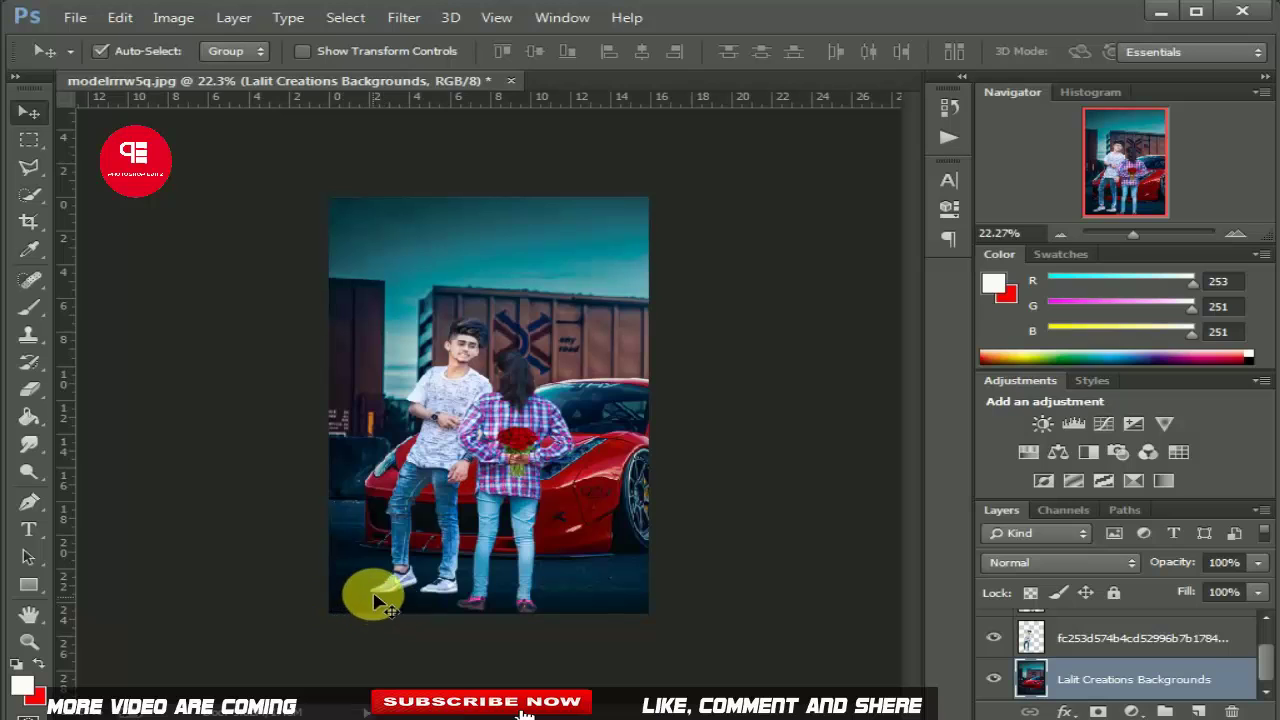
Set the Eraser to 97 px and select the boy's layer.
scroll(375, 600, up, 1)
scroll(386, 591, up, 1)
click(29, 389)
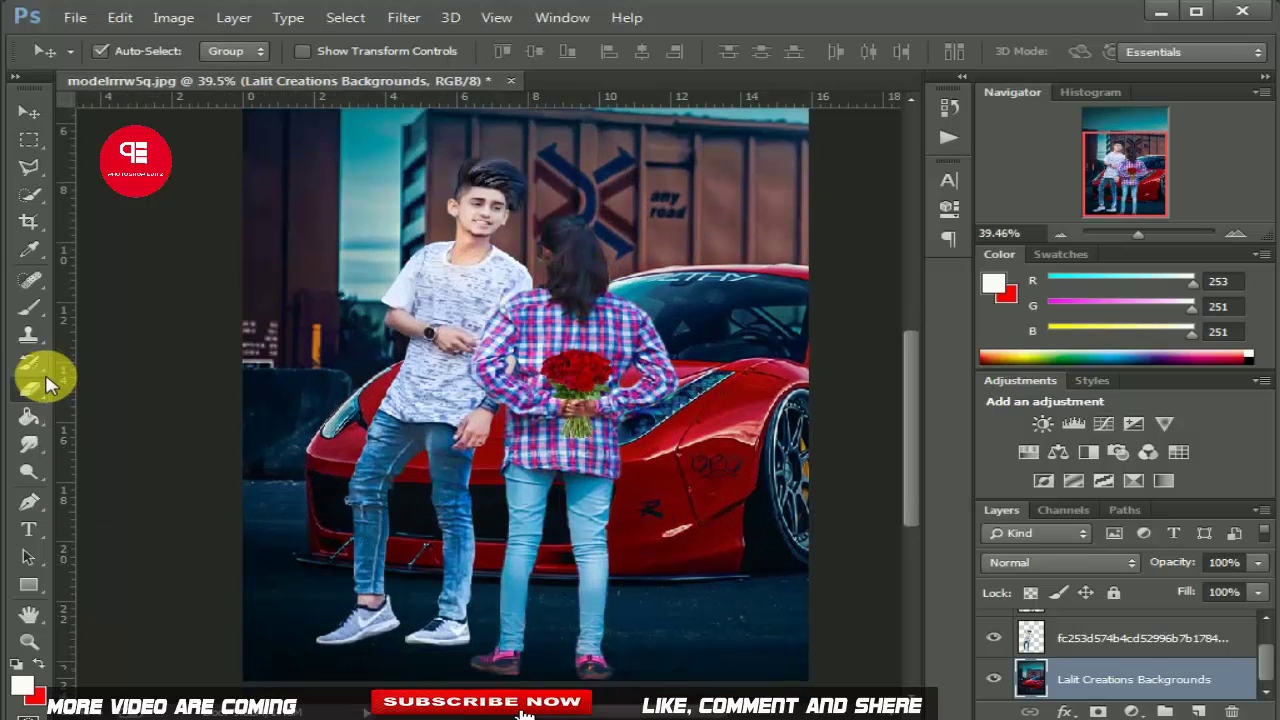
right_click(340, 490)
drag(480, 532, 508, 534)
click(1110, 637)
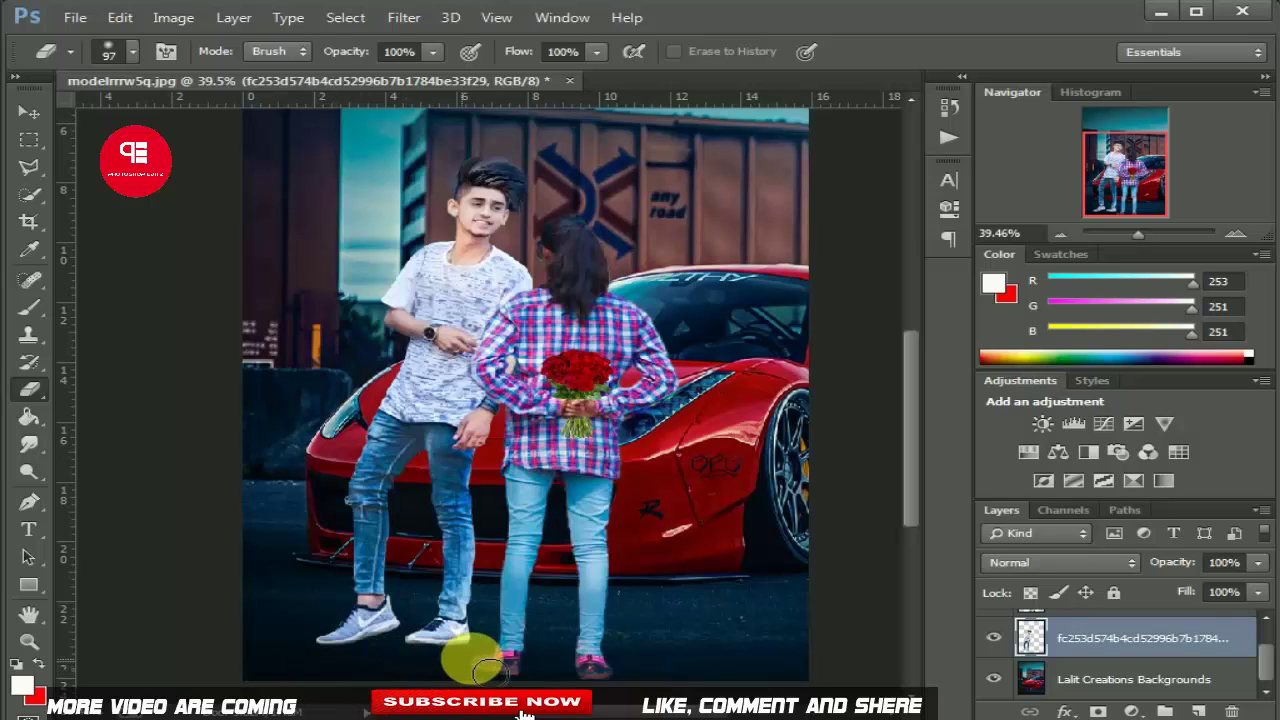
Move the rose bunch clipart onto the girl so it sits behind her back.
click(1130, 612)
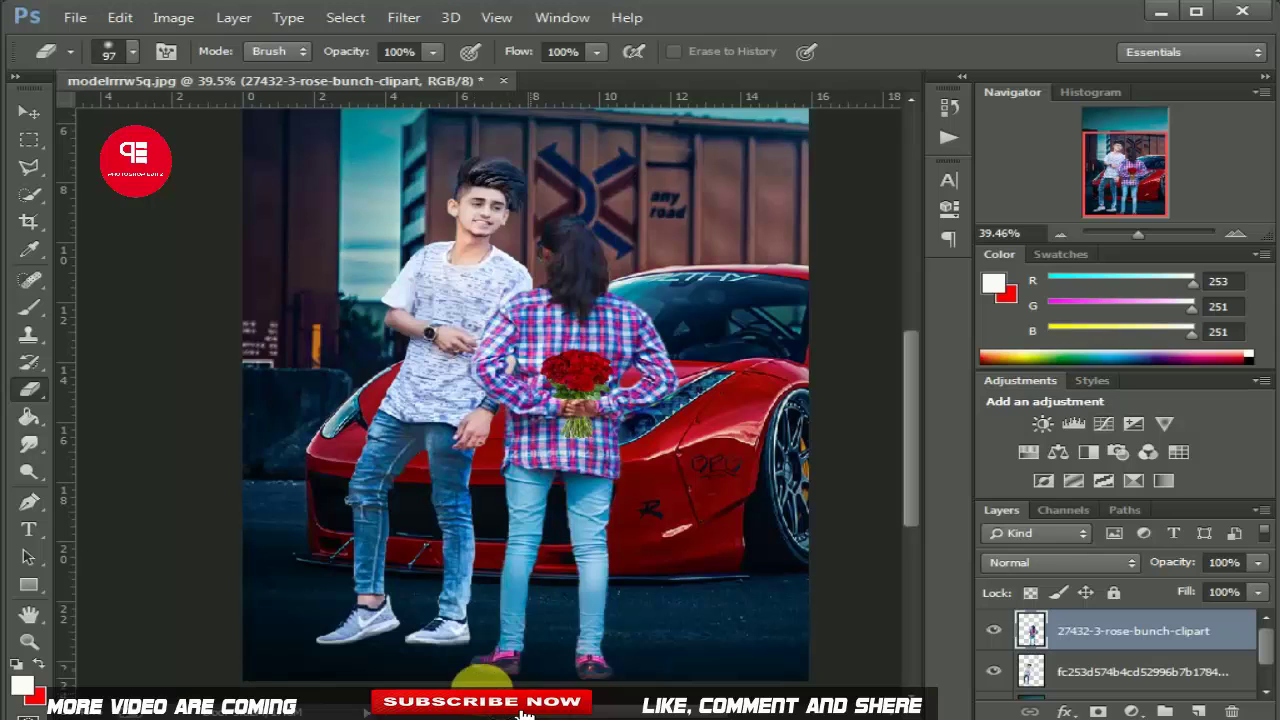
scroll(633, 597, down, 2)
scroll(634, 563, down, 1)
scroll(634, 549, down, 1)
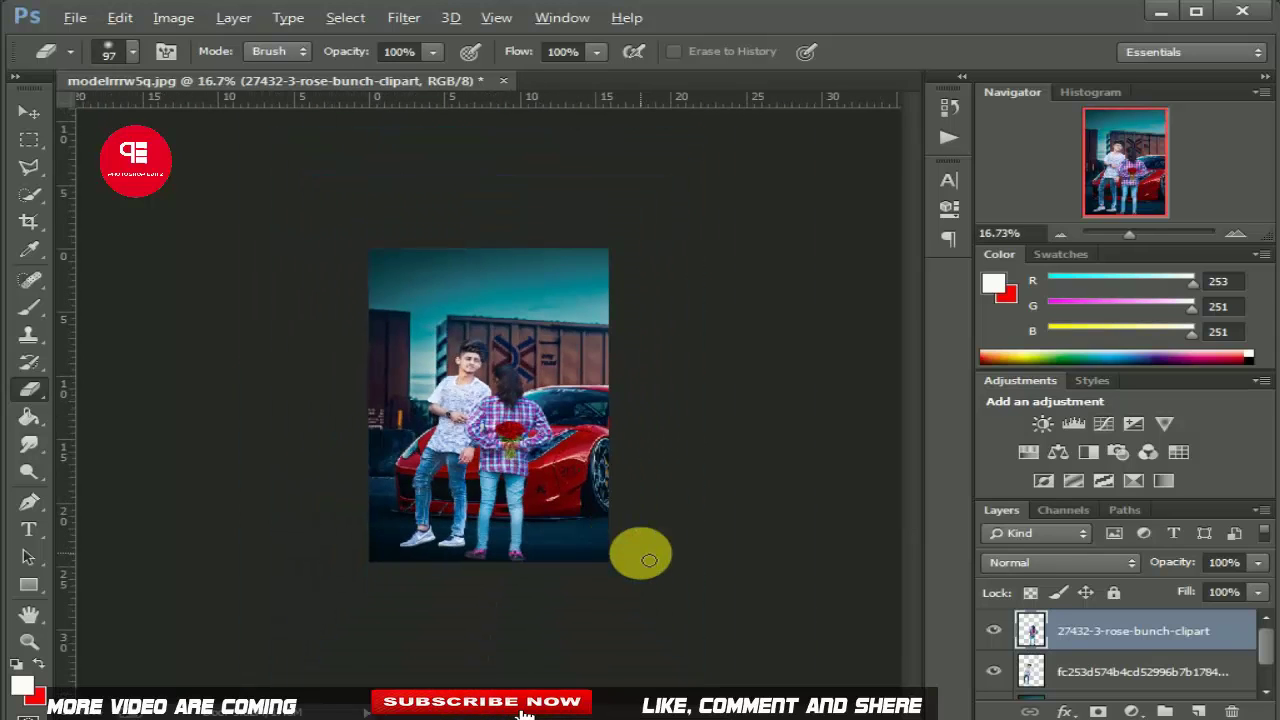
scroll(640, 551, up, 1)
click(29, 111)
click(420, 400)
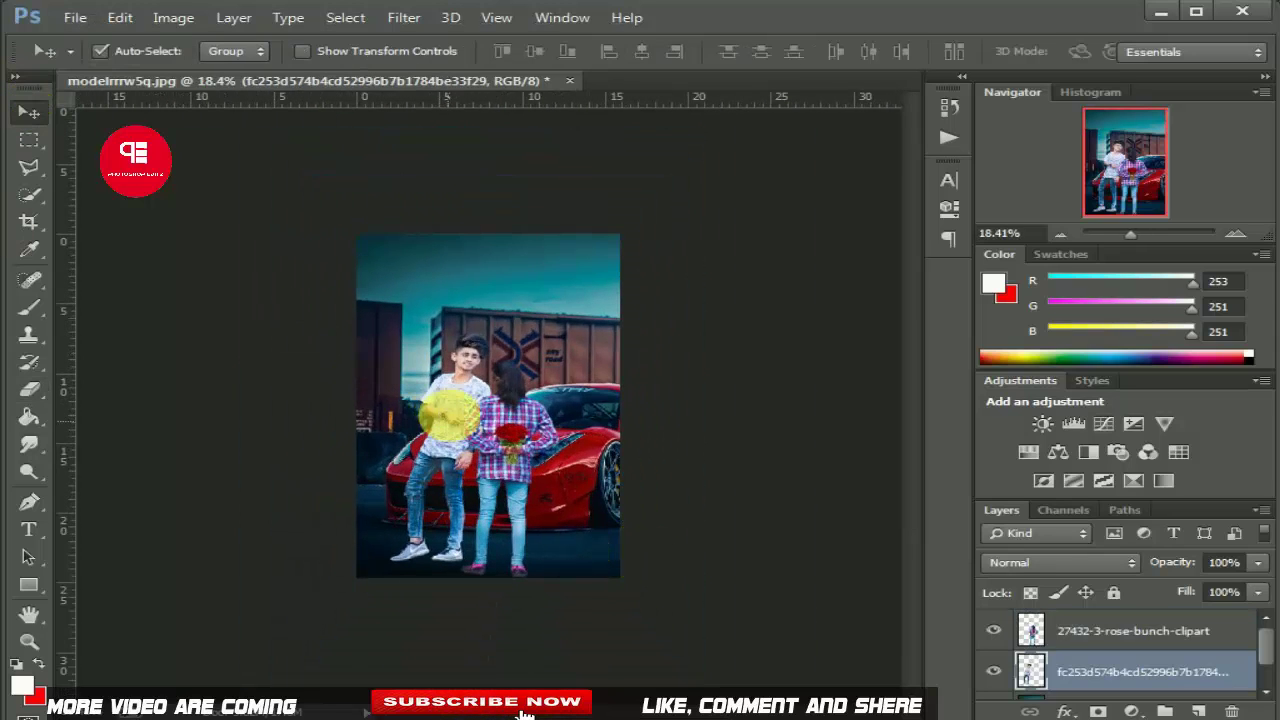
drag(505, 445, 508, 445)
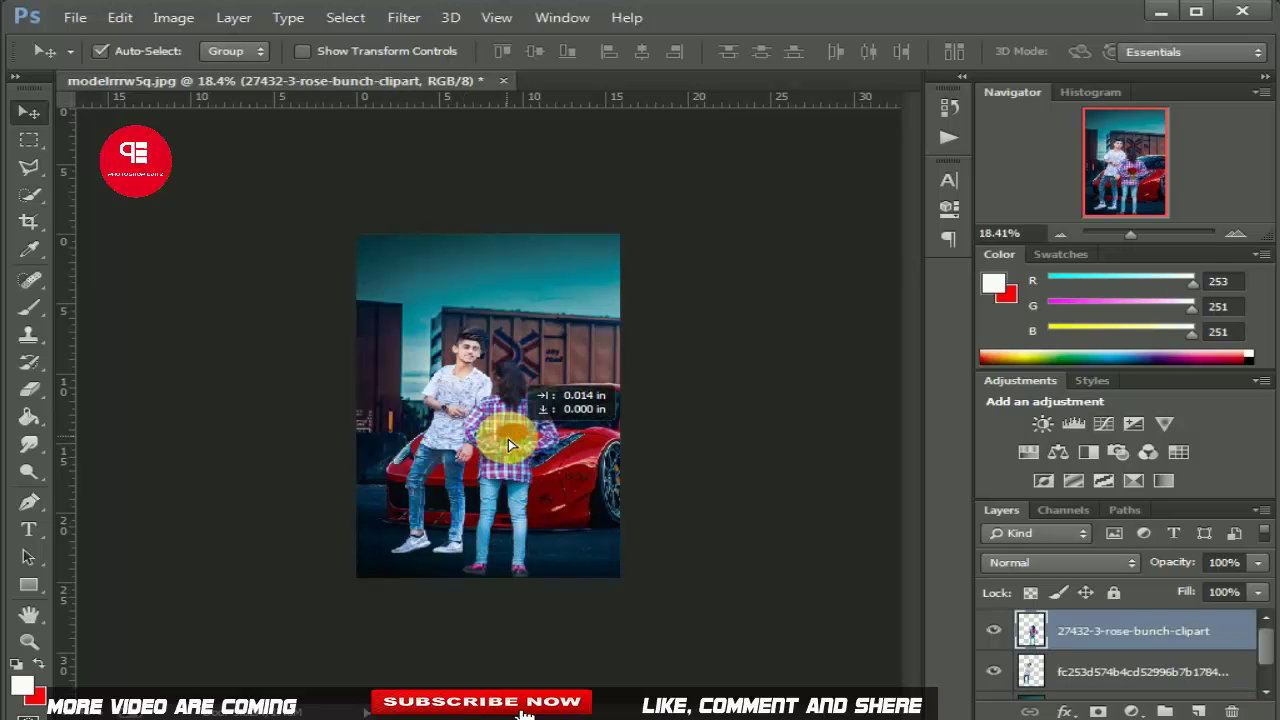
scroll(505, 445, up, 1)
scroll(505, 445, up, 1)
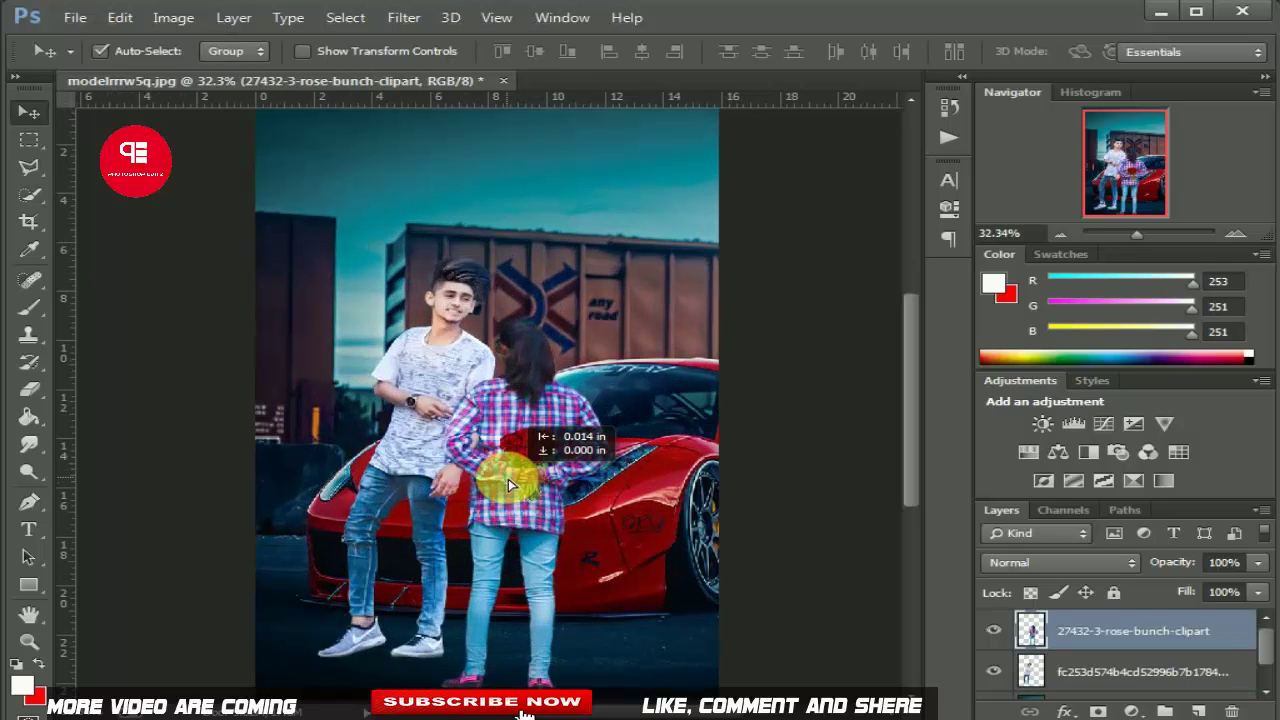
mouse_move(505, 445)
mouse_down()
mouse_move(507, 481)
mouse_move(510, 465)
mouse_up()
Open the Camera Raw Filter on the boy's photo layer.
click(435, 392)
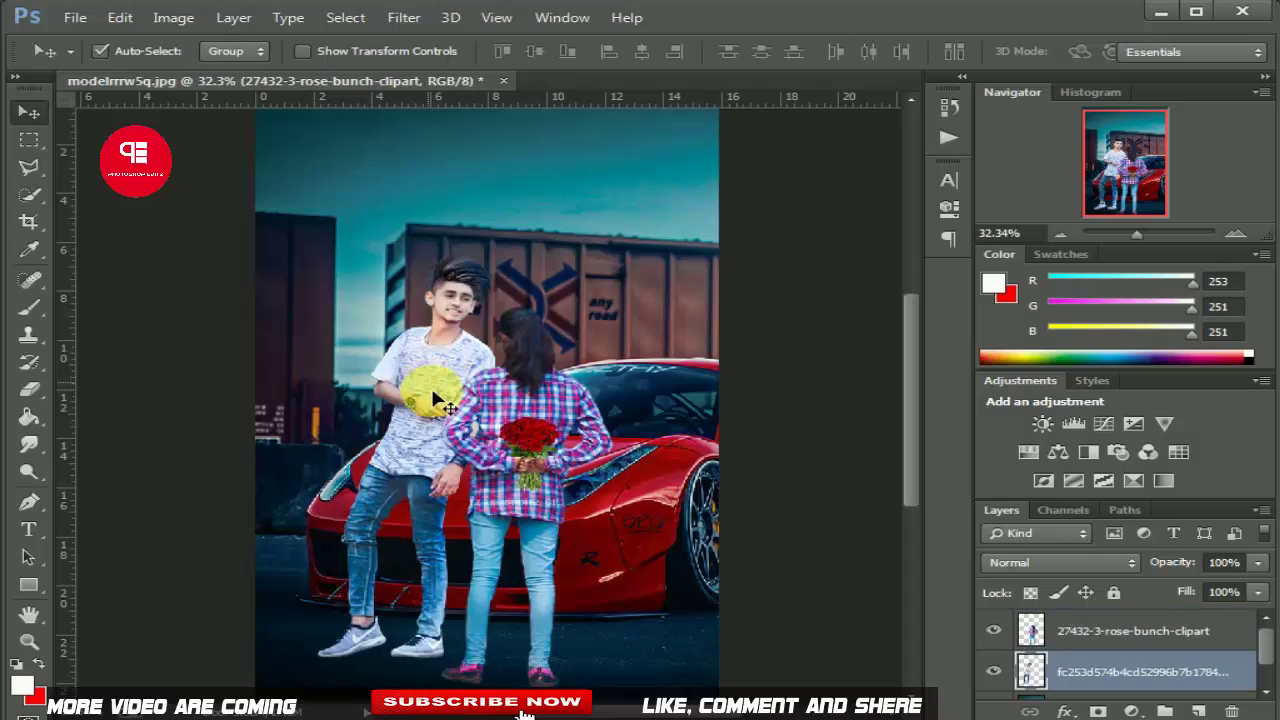
click(404, 17)
click(486, 136)
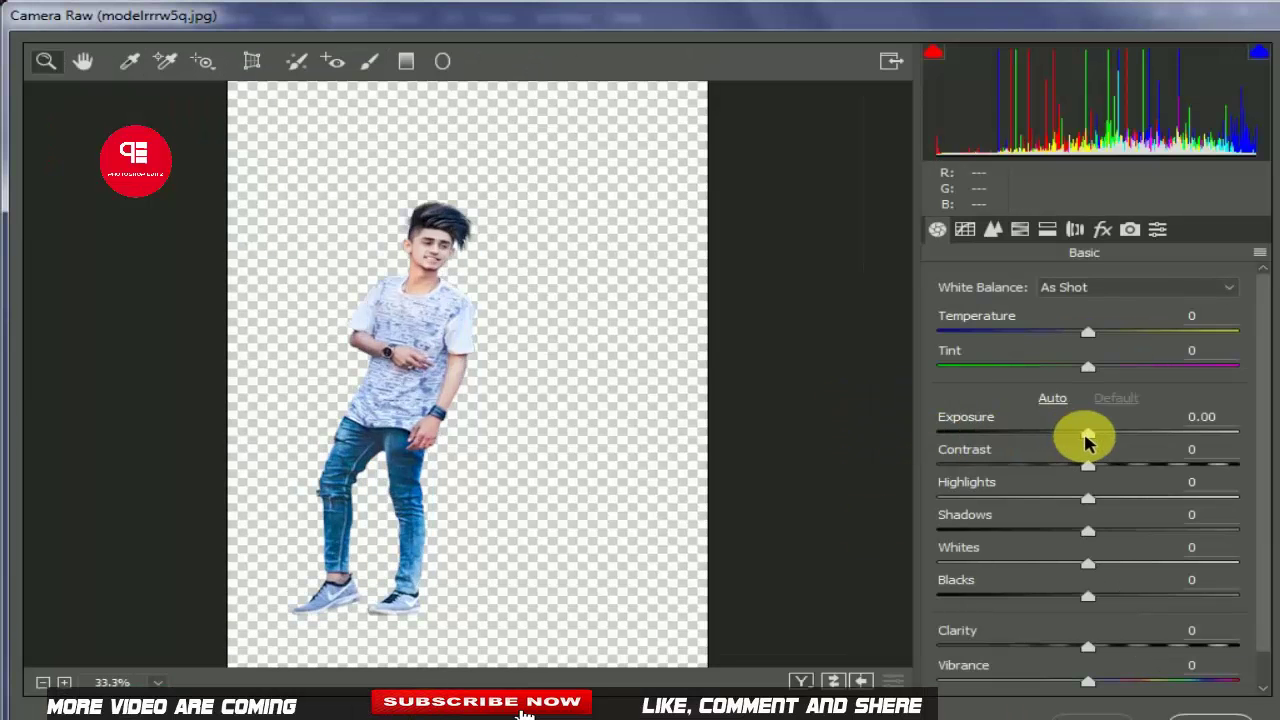
Apply Camera Raw to the boy: Exposure -0.40, Highlights -10, tone-curve Highlights -8, Lights -13.
click(1074, 436)
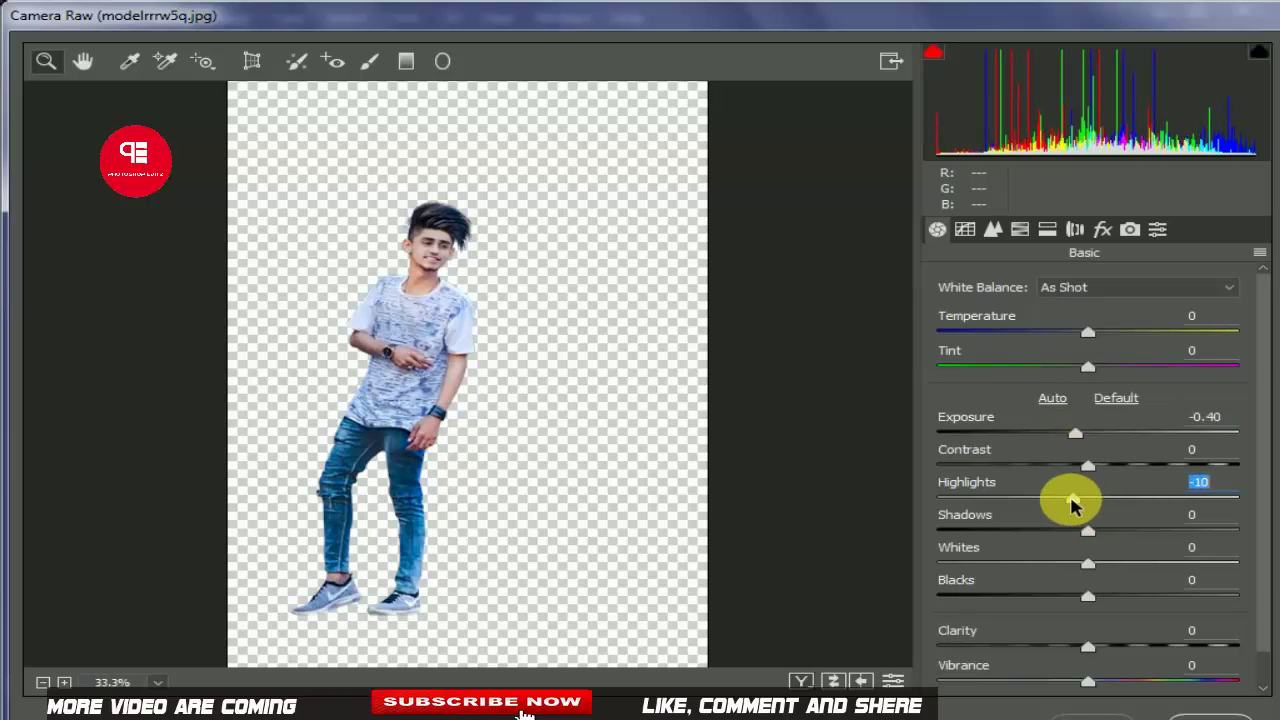
click(965, 229)
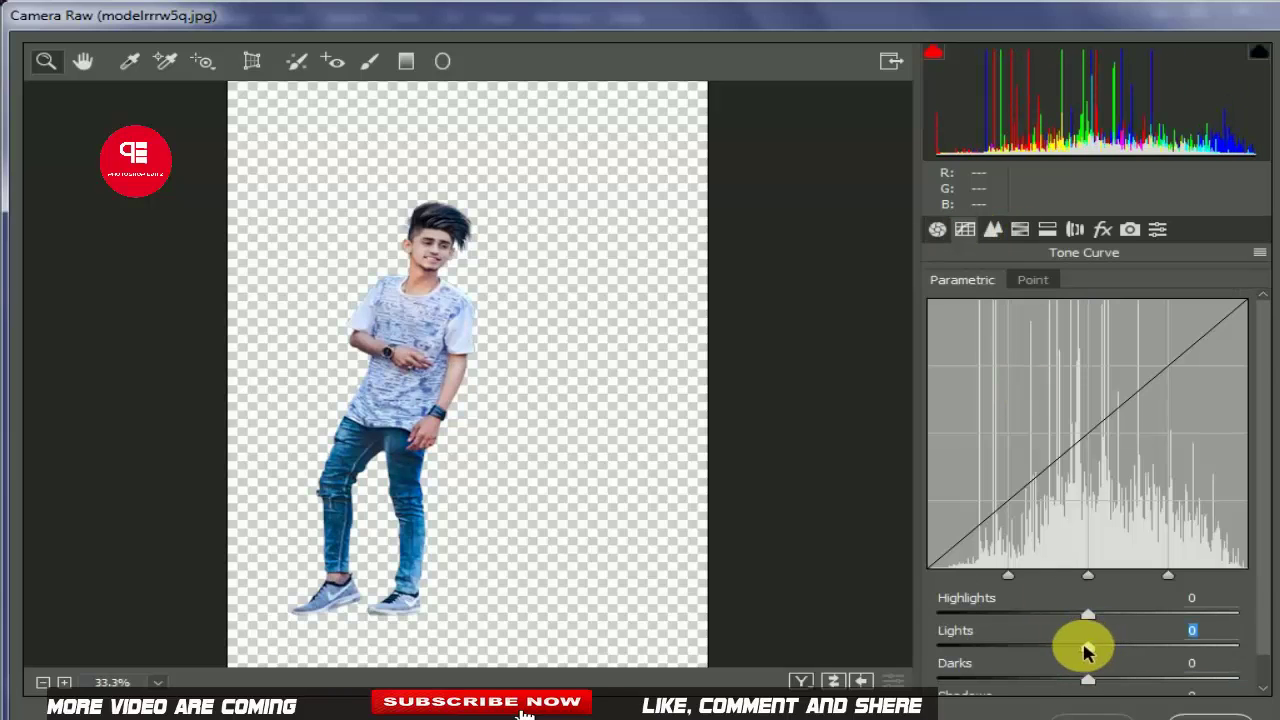
drag(1088, 650, 1068, 646)
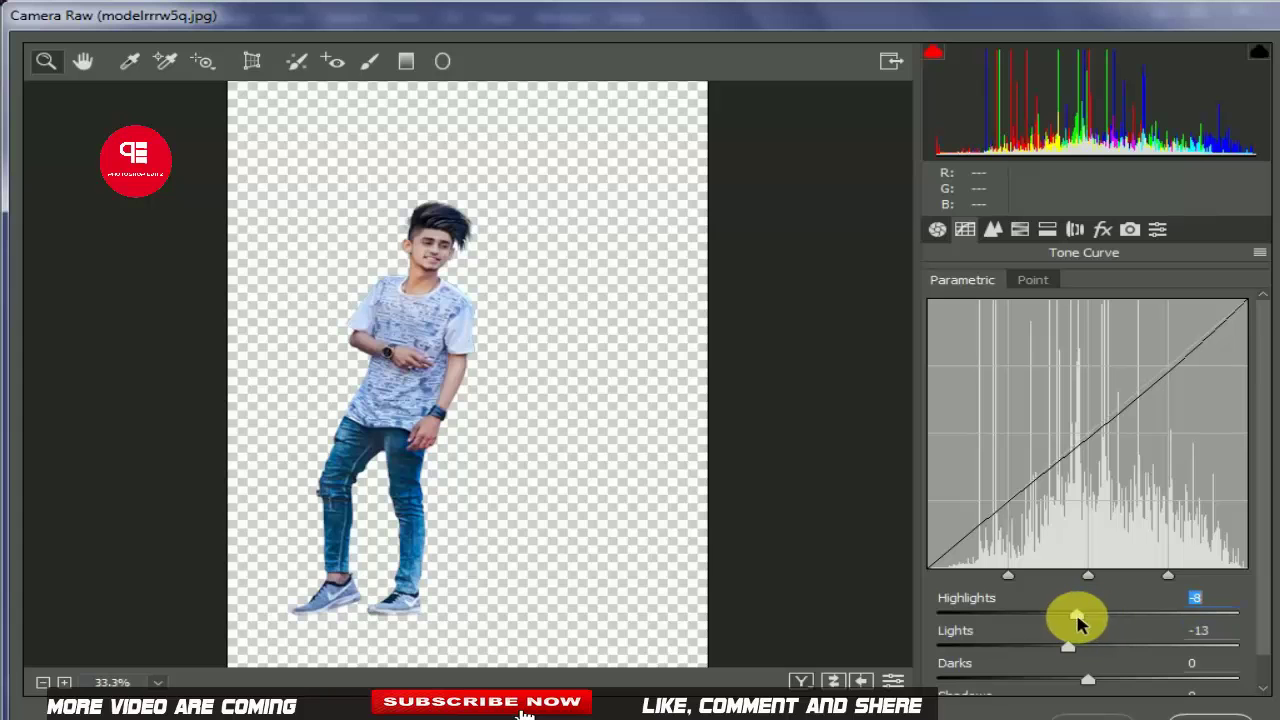
click(1188, 712)
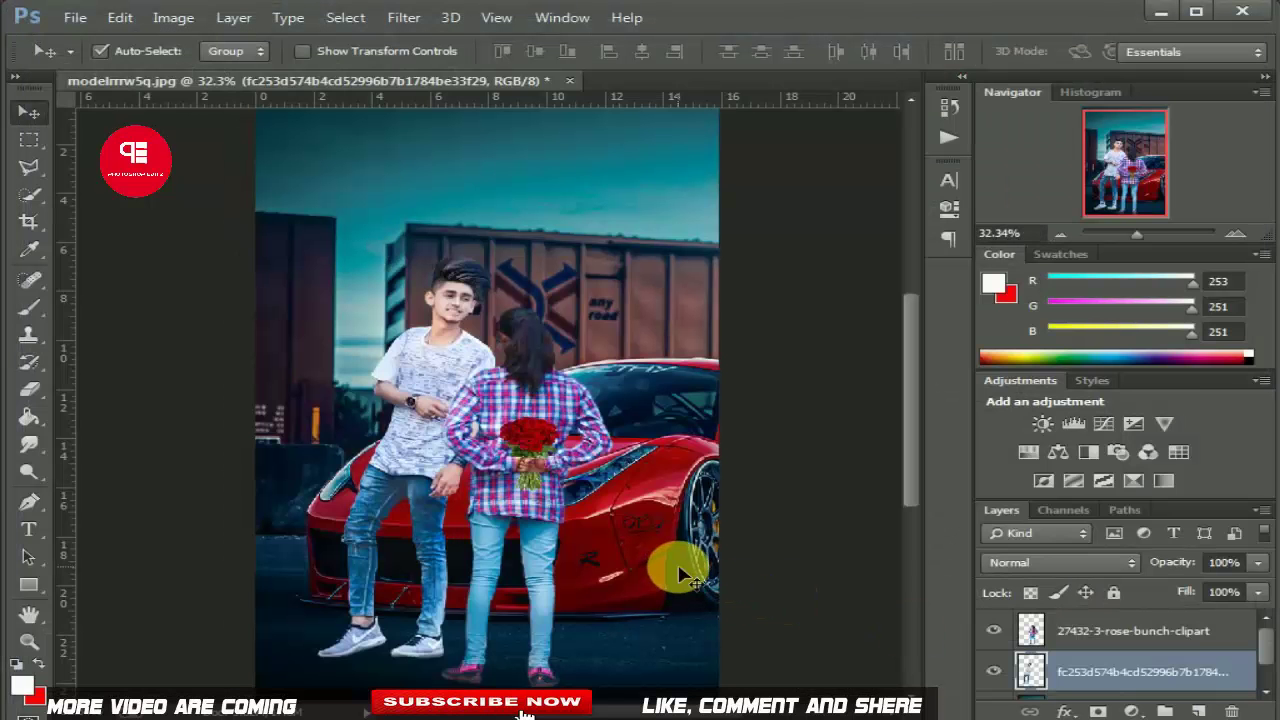
Lighten the boy's face with the Dodge tool at Midtones, 50%.
scroll(589, 373, down, 2)
scroll(586, 371, up, 1)
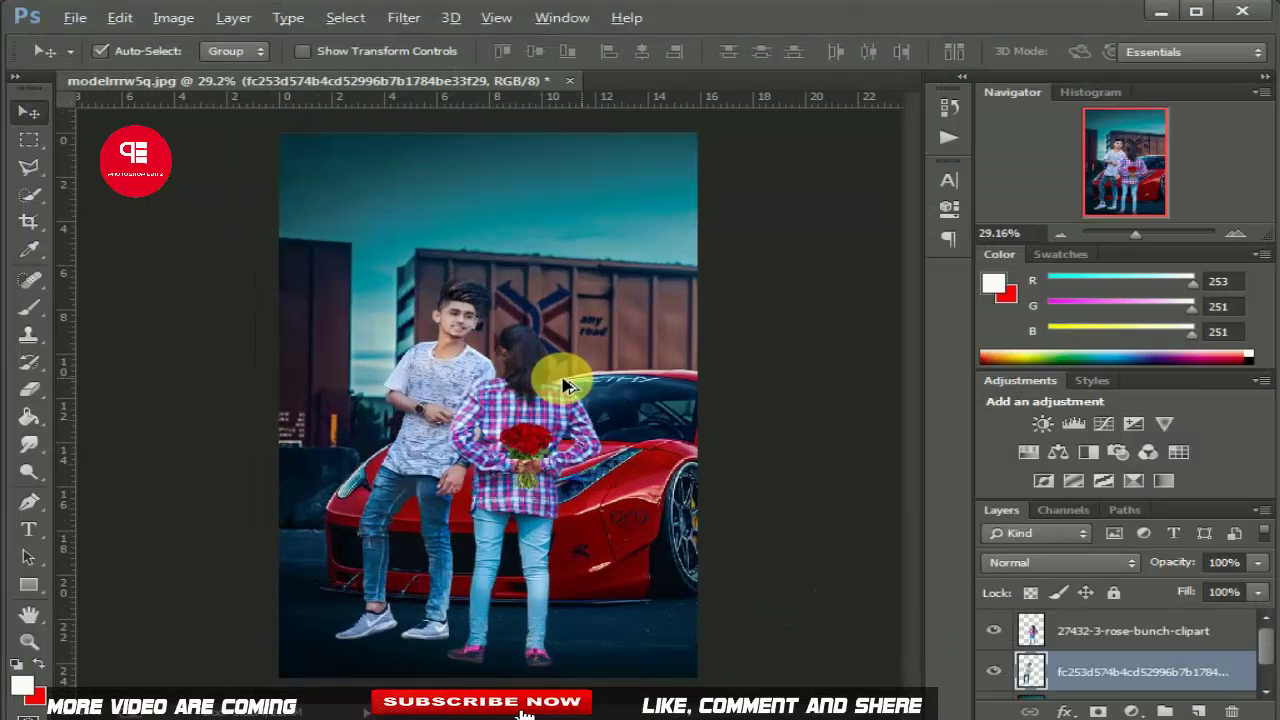
scroll(563, 380, up, 2)
scroll(466, 286, up, 1)
click(28, 474)
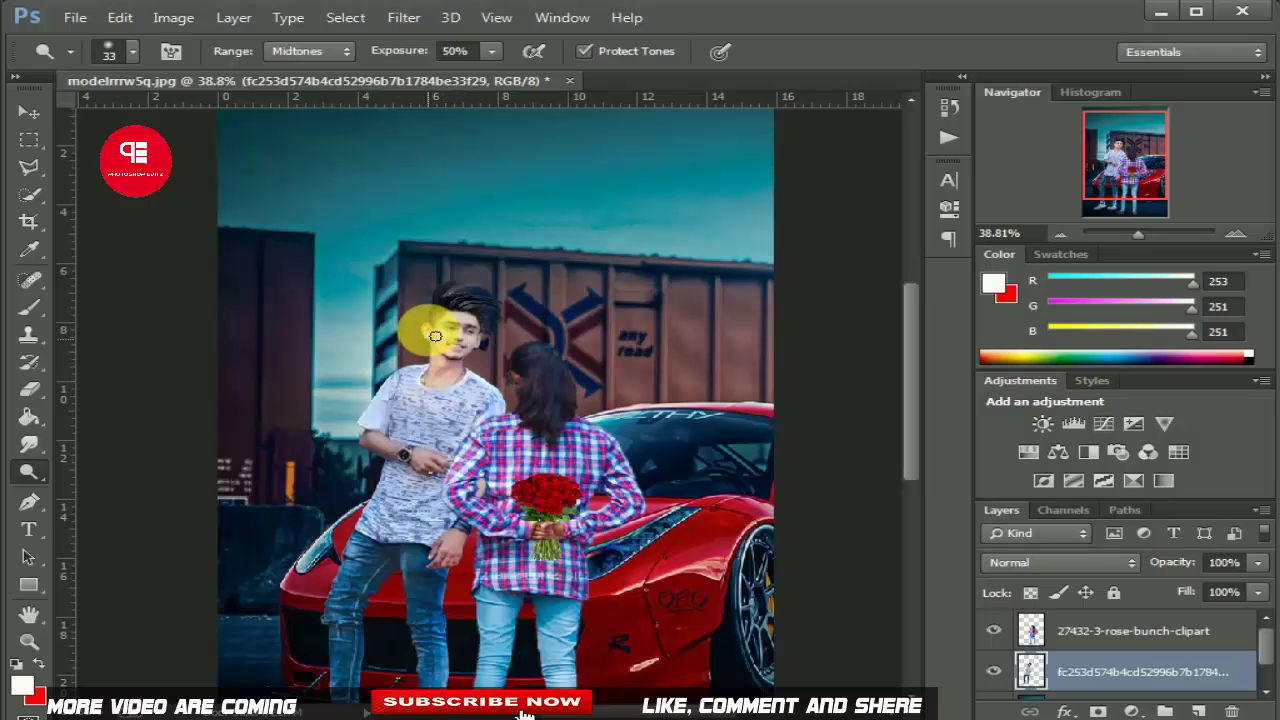
click(120, 17)
key(Escape)
Bring up the new fill or adjustment layer menu.
scroll(491, 343, down, 1)
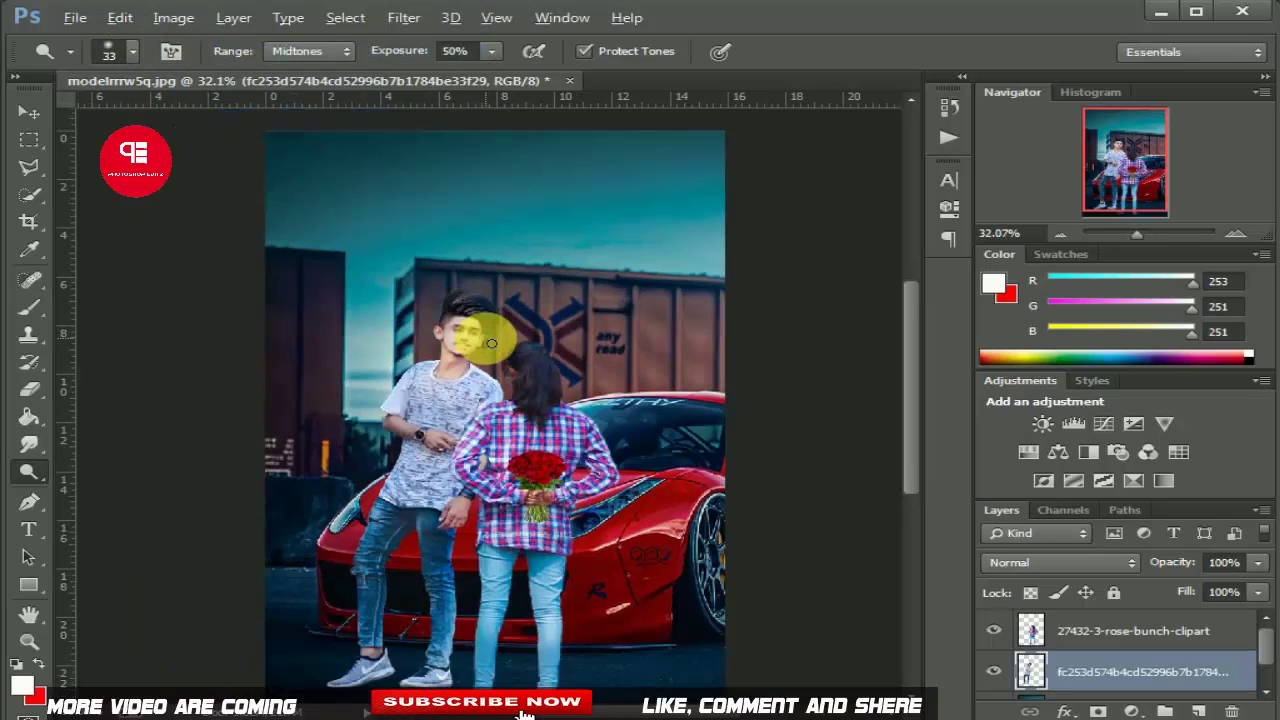
scroll(491, 343, down, 1)
scroll(500, 357, up, 1)
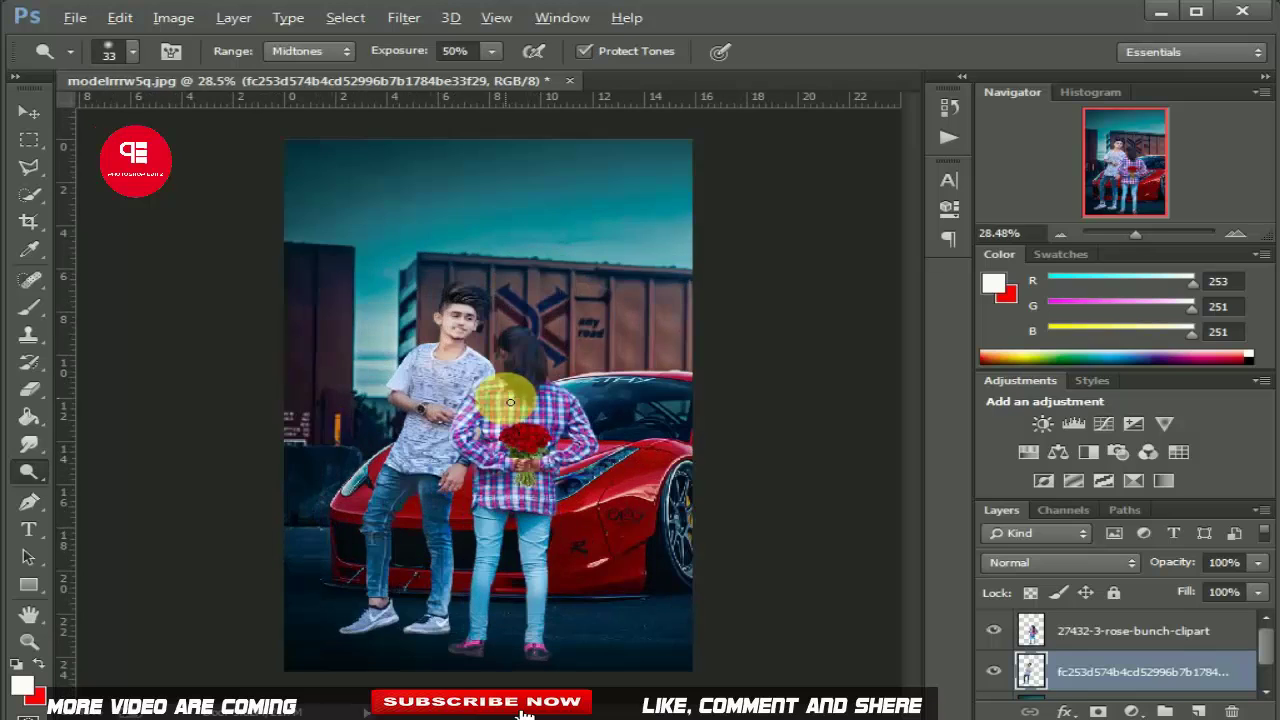
click(1131, 711)
Add a Brightness/Contrast layer at Brightness 25, Contrast -7, placed above the rose-bunch-clipart layer.
click(1045, 329)
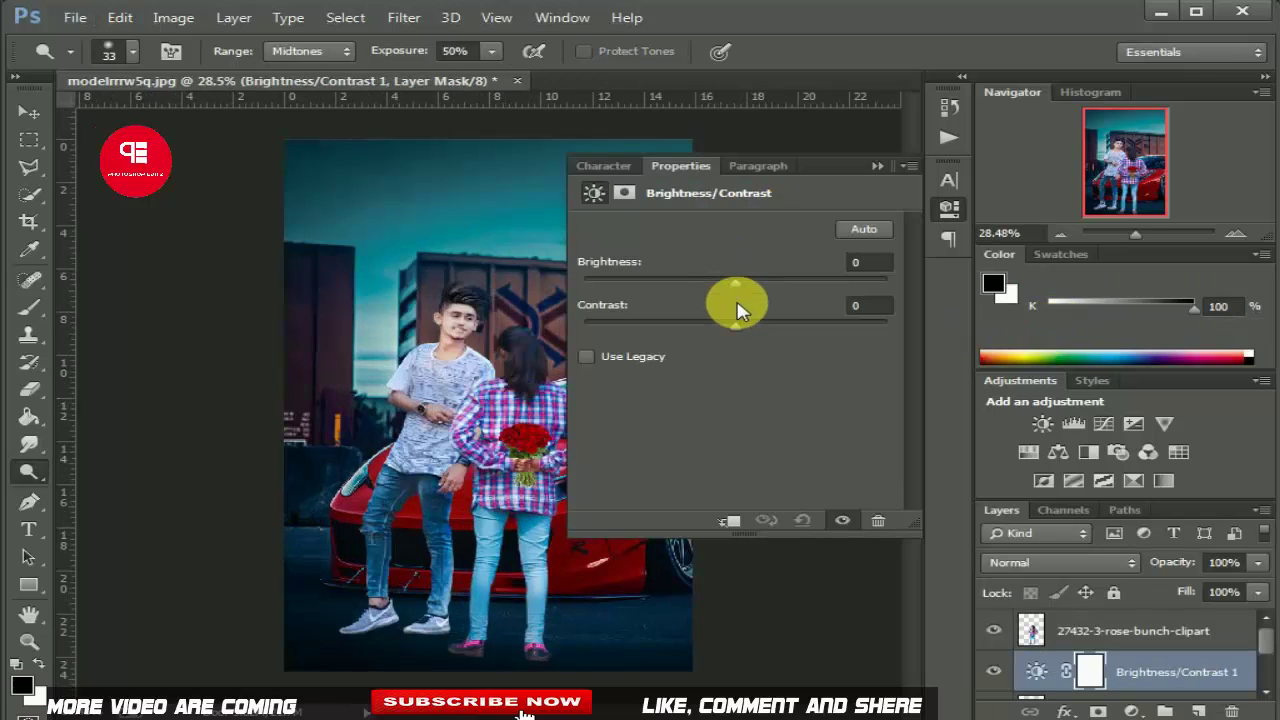
mouse_move(715, 290)
mouse_down()
mouse_move(708, 280)
mouse_move(755, 288)
mouse_up()
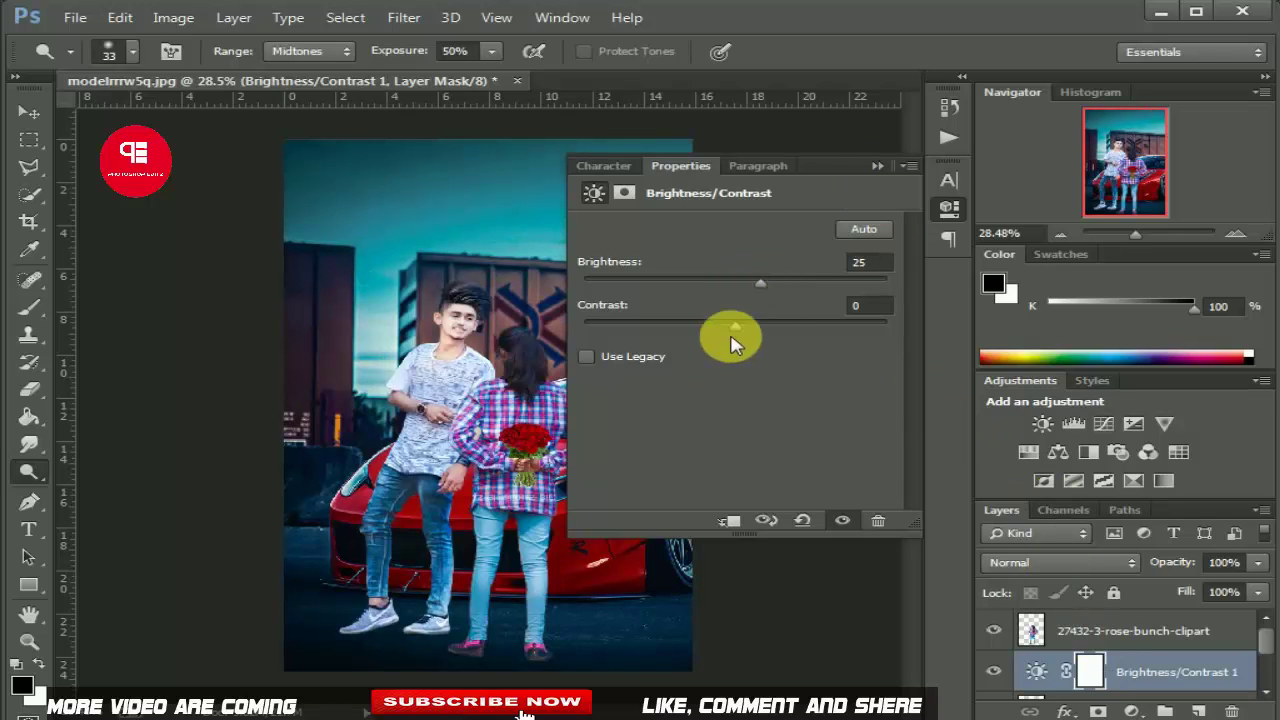
mouse_move(676, 328)
mouse_down()
mouse_move(780, 334)
mouse_move(714, 330)
mouse_up()
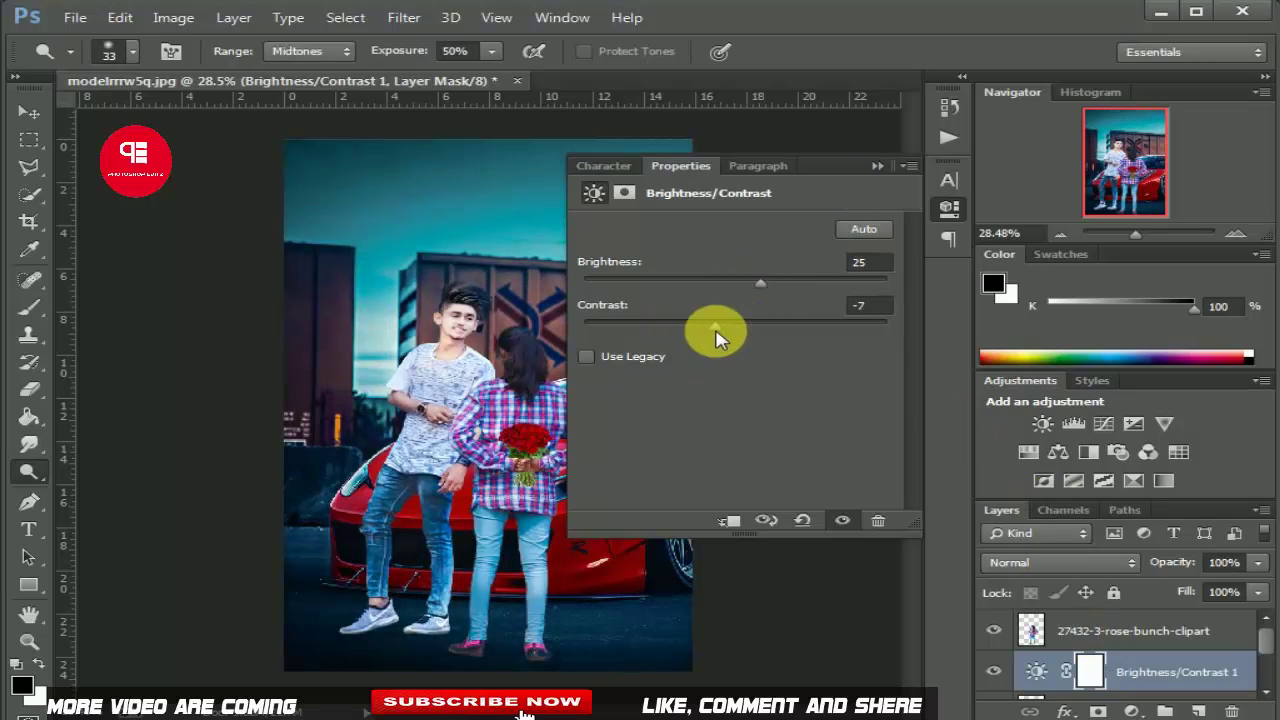
click(875, 170)
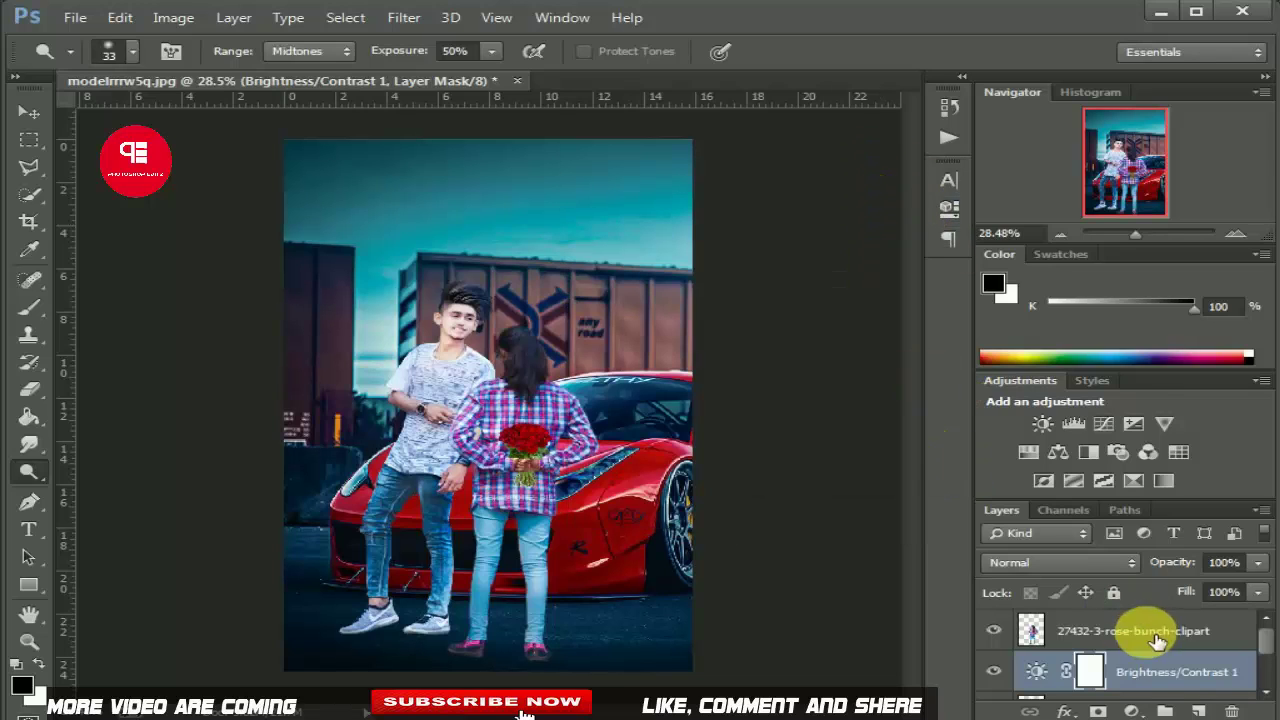
mouse_move(1137, 672)
mouse_down()
mouse_move(1152, 627)
mouse_move(1143, 648)
mouse_up()
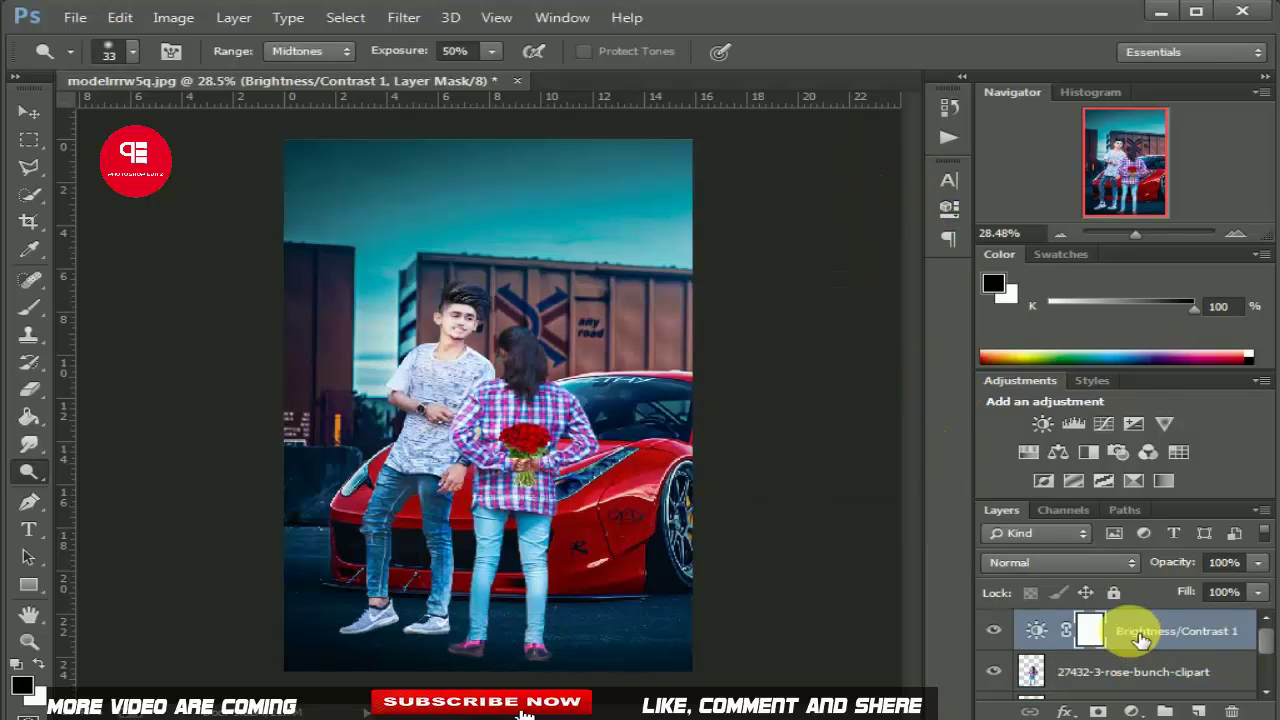
scroll(1035, 625, down, 1)
scroll(1035, 625, down, 1)
scroll(1040, 628, up, 2)
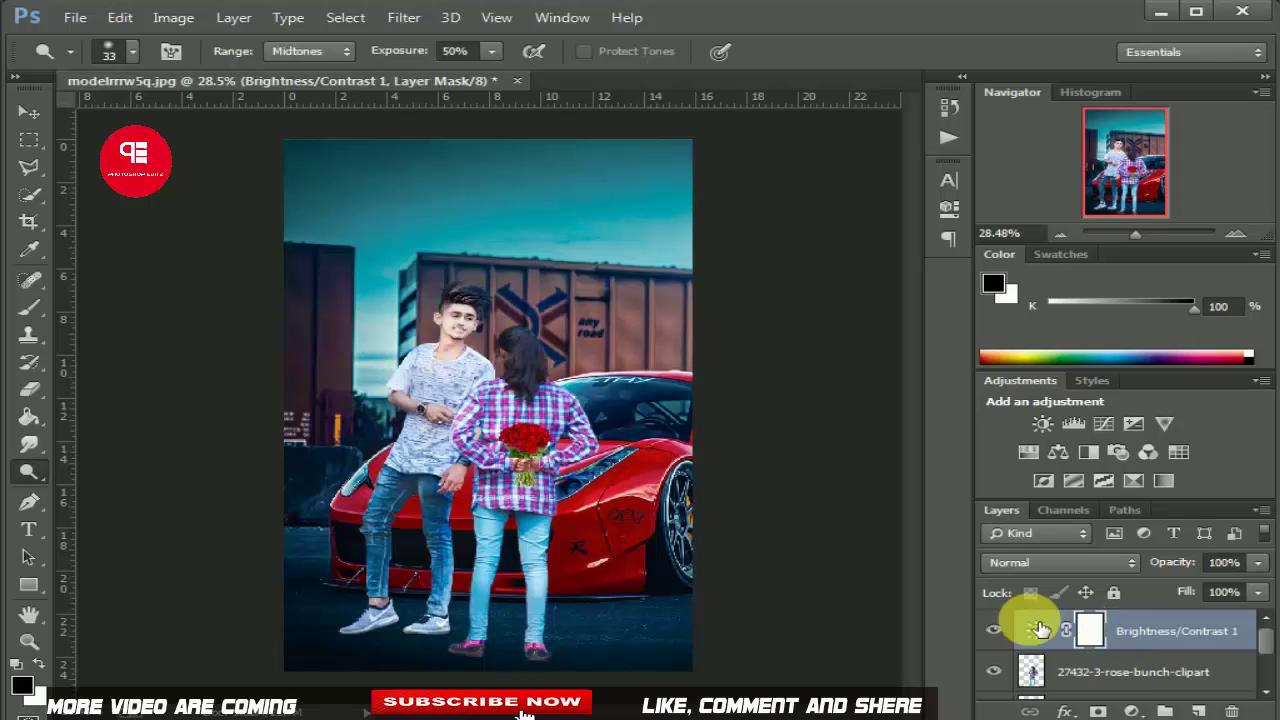
Add a Color Balance layer with midtones Cyan/Red +12, Magenta/Green -19, Yellow/Blue -12.
click(1131, 711)
click(1063, 484)
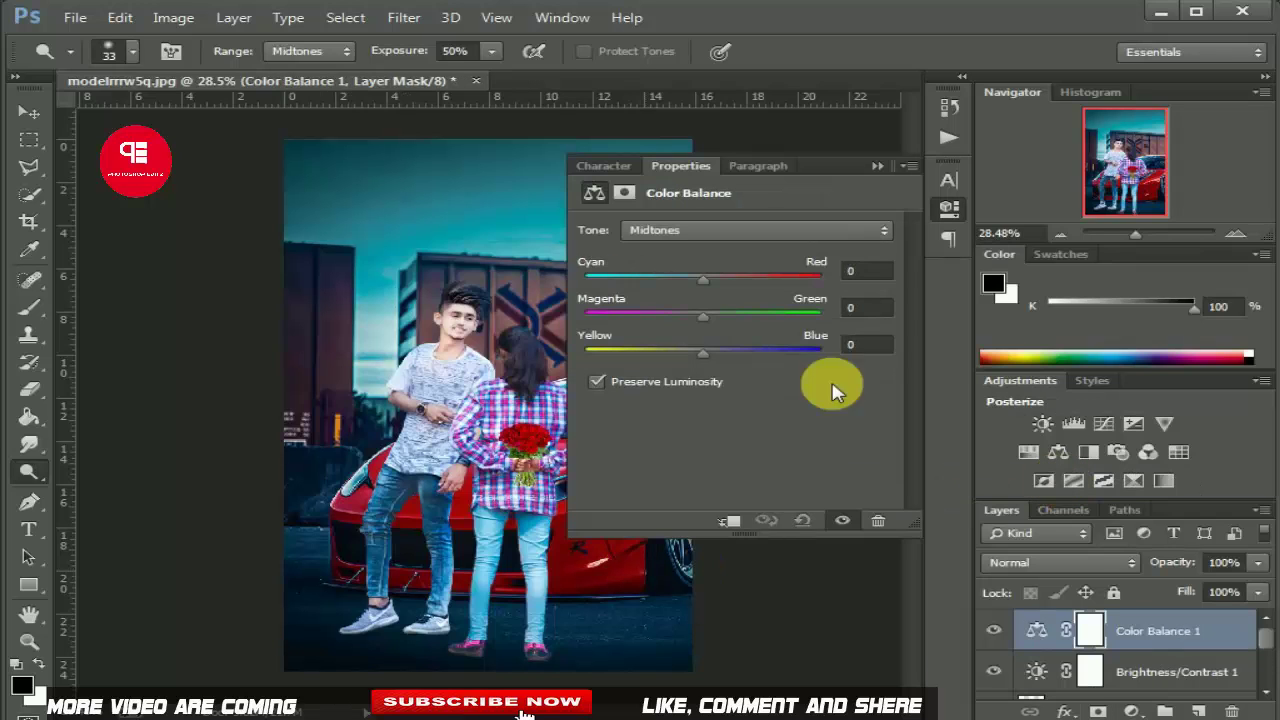
drag(686, 286, 735, 288)
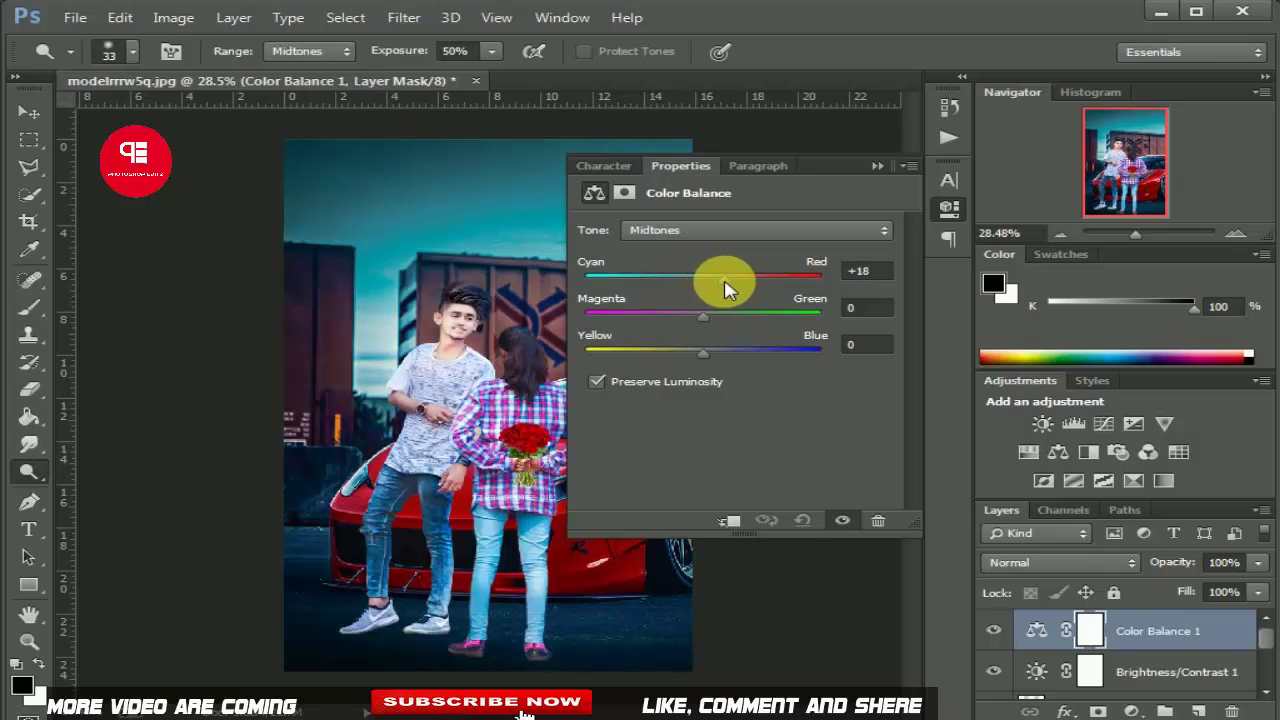
drag(727, 288, 663, 288)
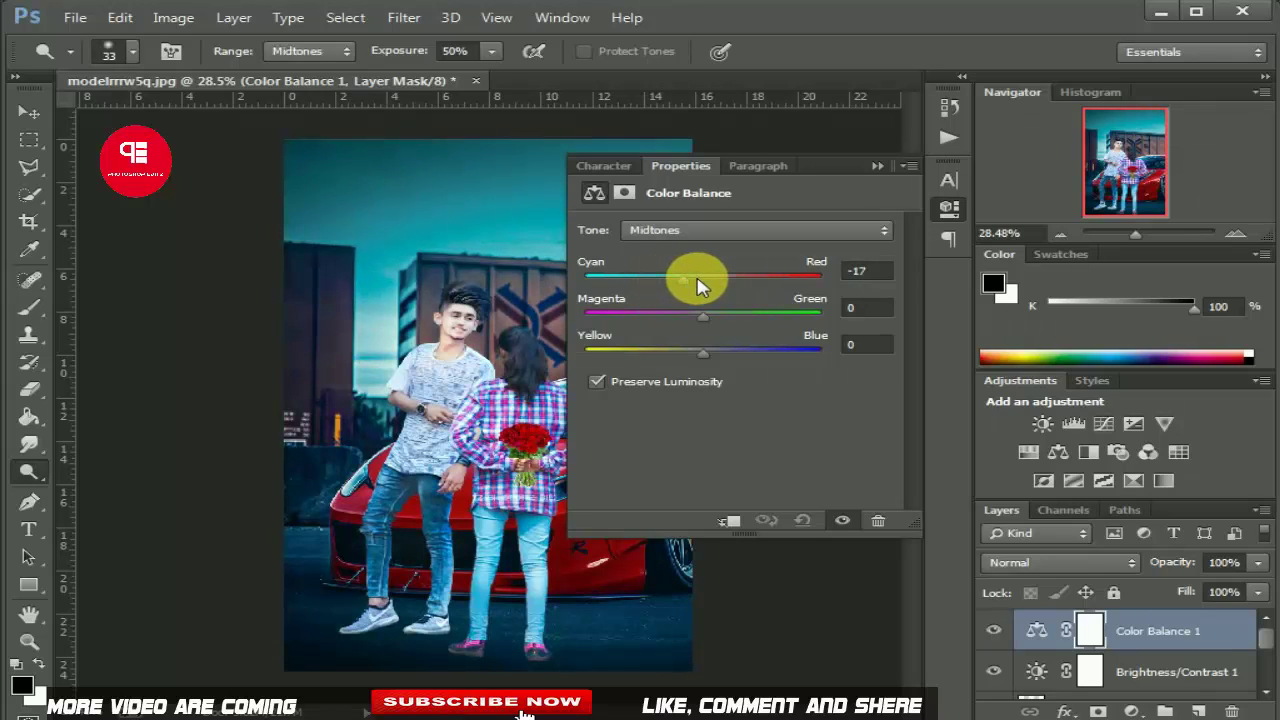
click(705, 325)
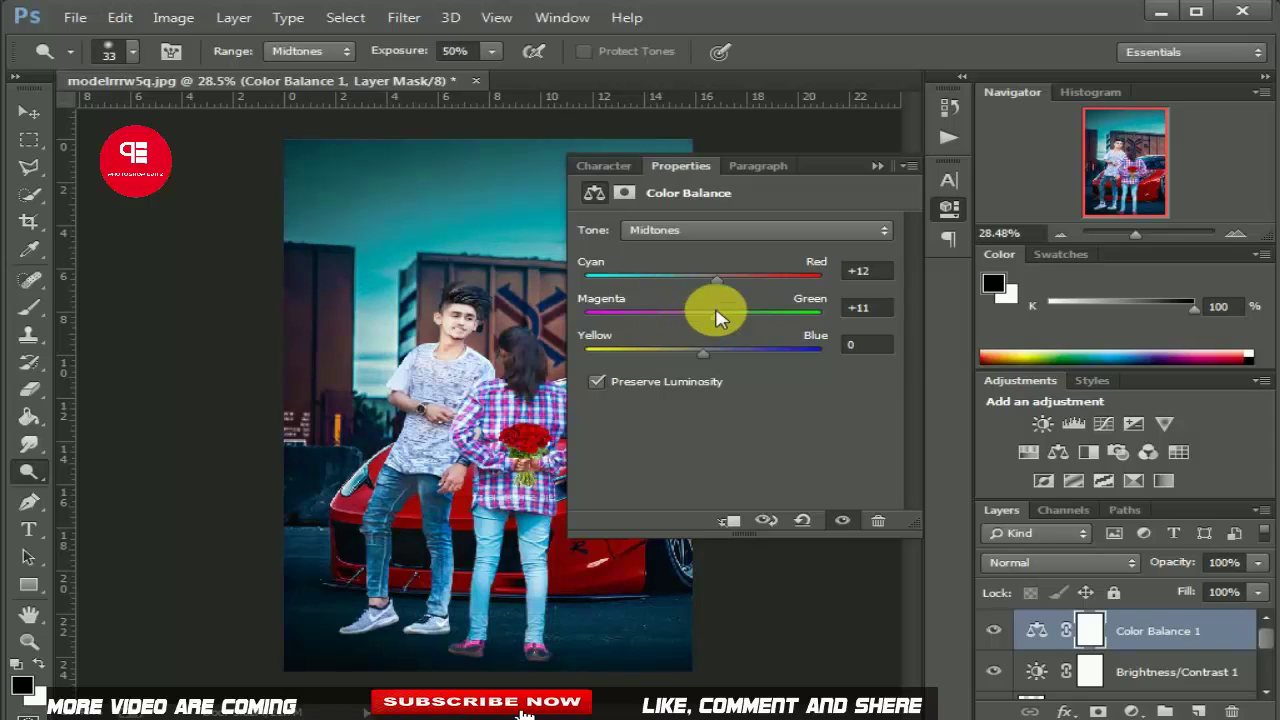
drag(679, 325, 684, 318)
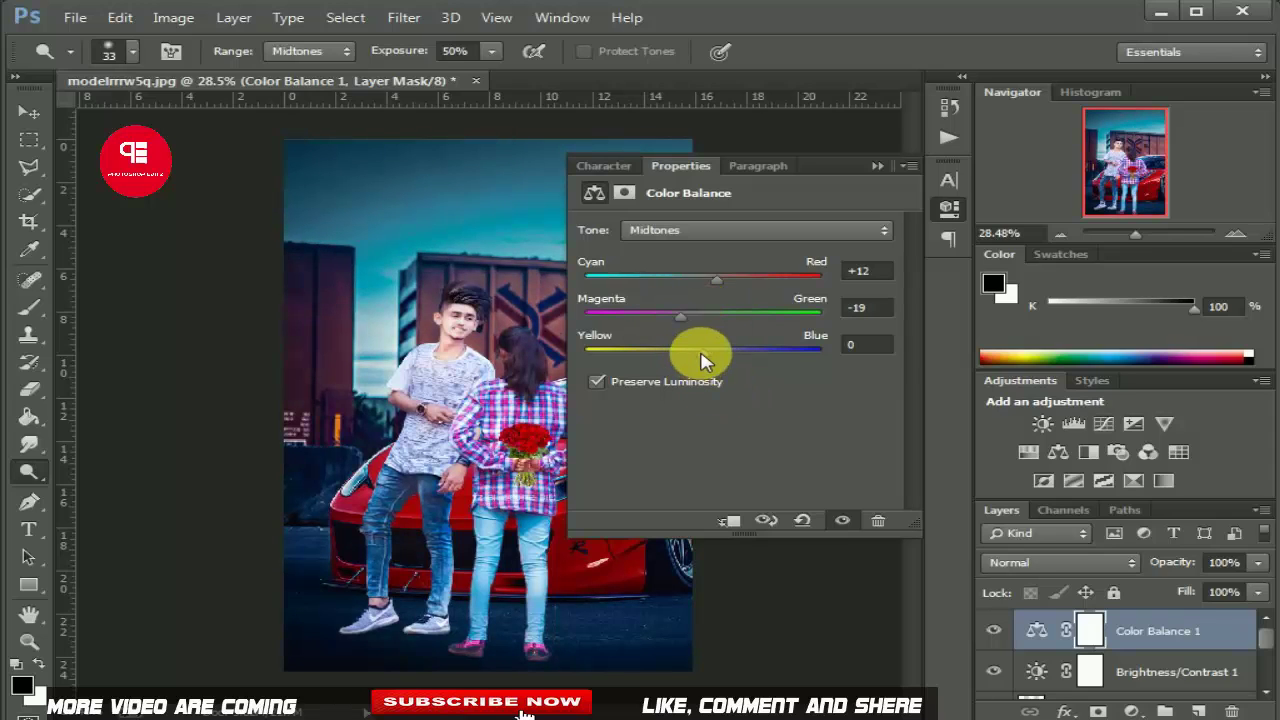
drag(684, 356, 694, 356)
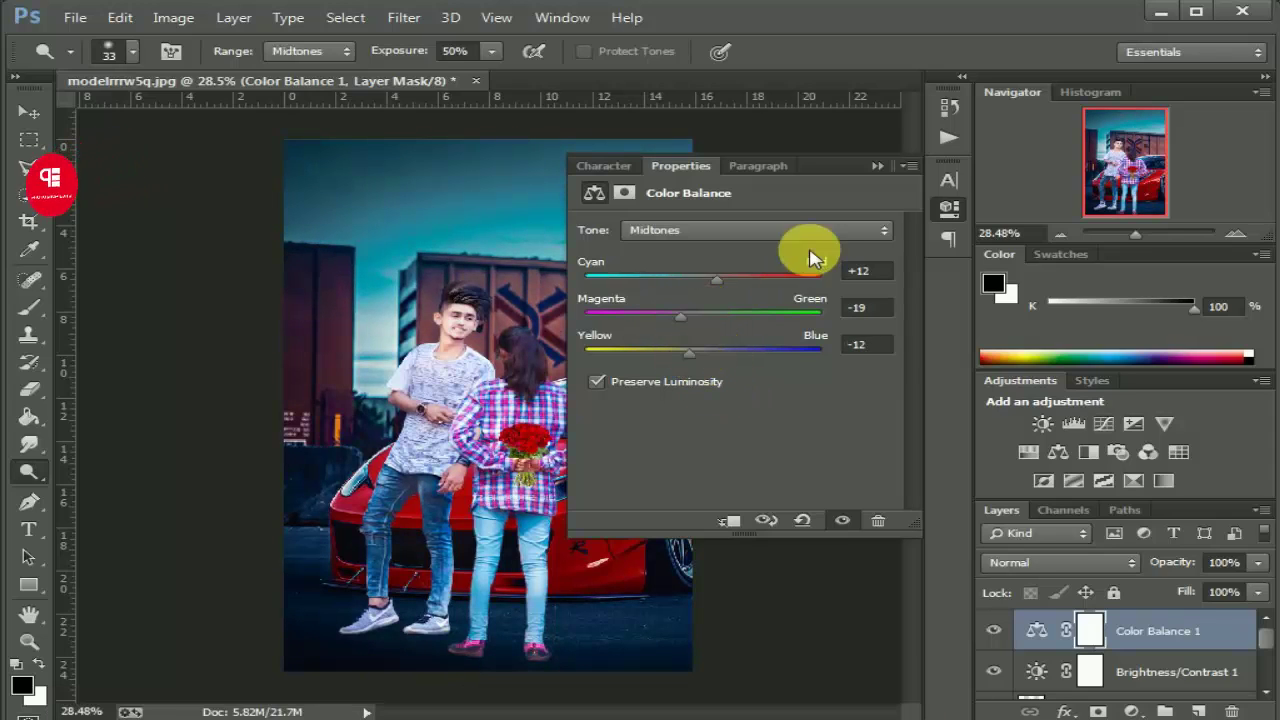
click(877, 166)
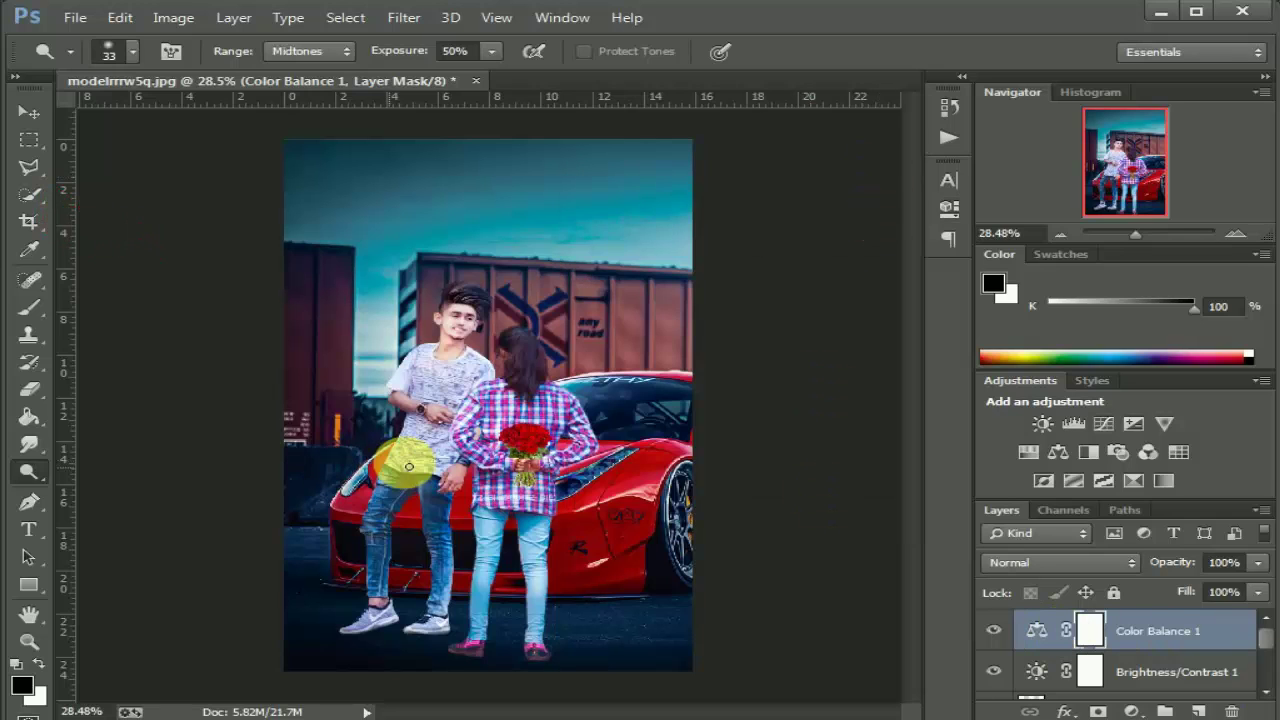
Shift-select the composite's layers and merge them into one.
scroll(424, 454, down, 1)
scroll(420, 455, down, 1)
click(1134, 667)
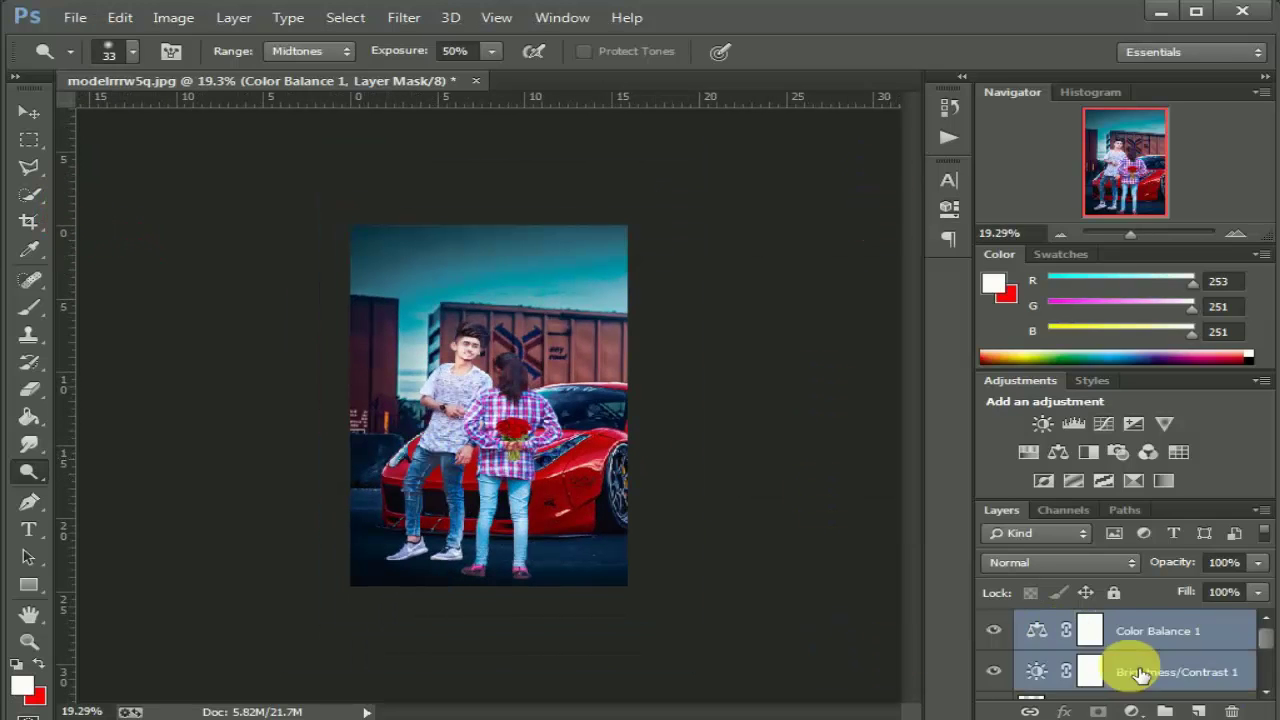
scroll(1118, 645, down, 2)
scroll(1110, 660, down, 2)
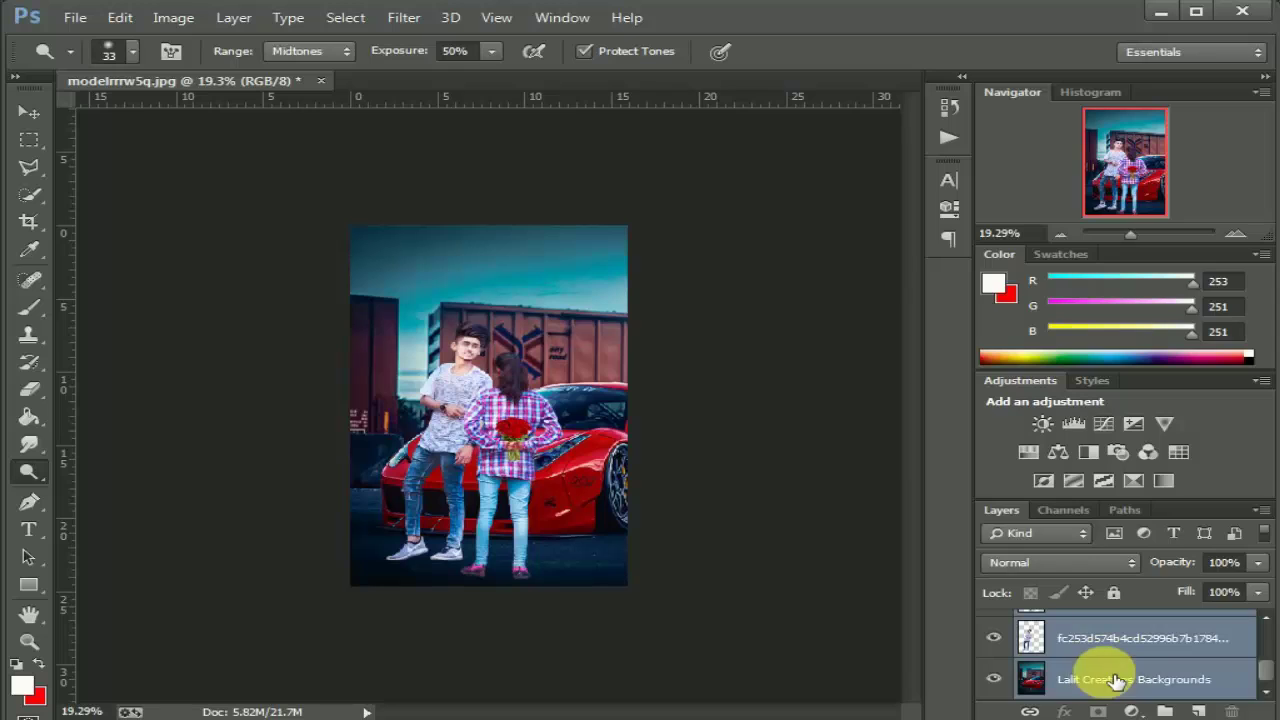
right_click(1110, 680)
click(850, 509)
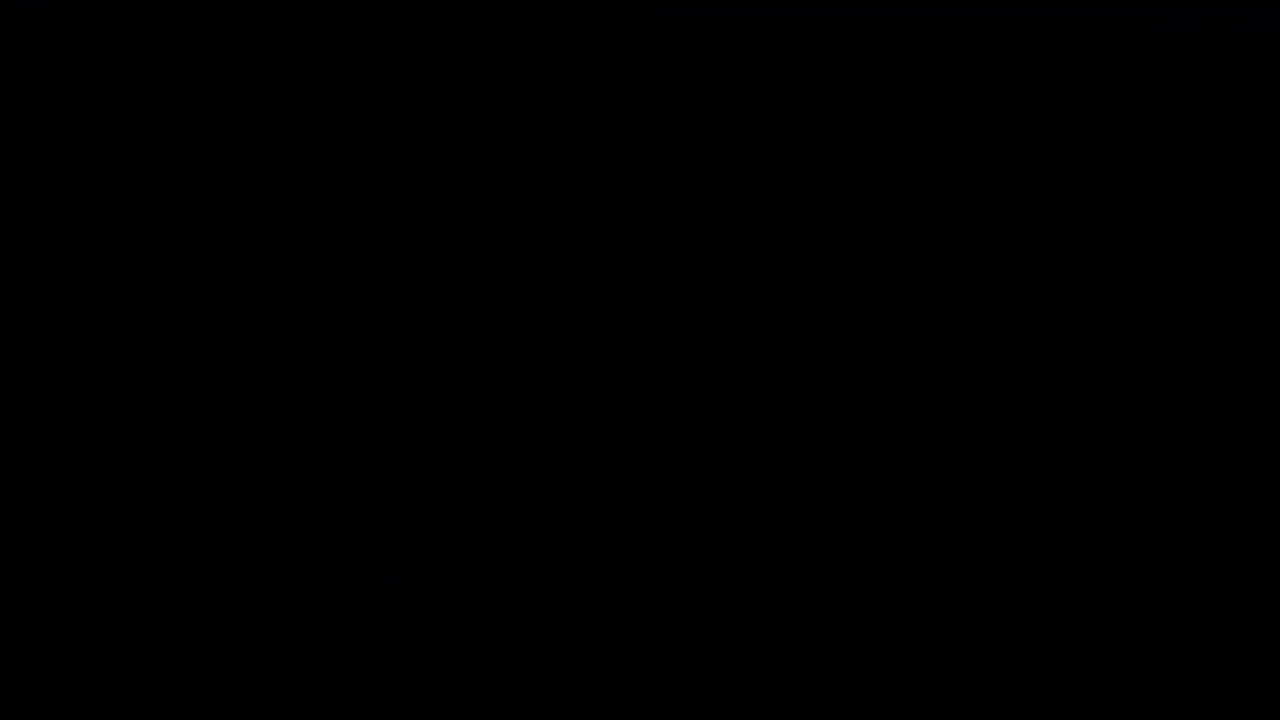